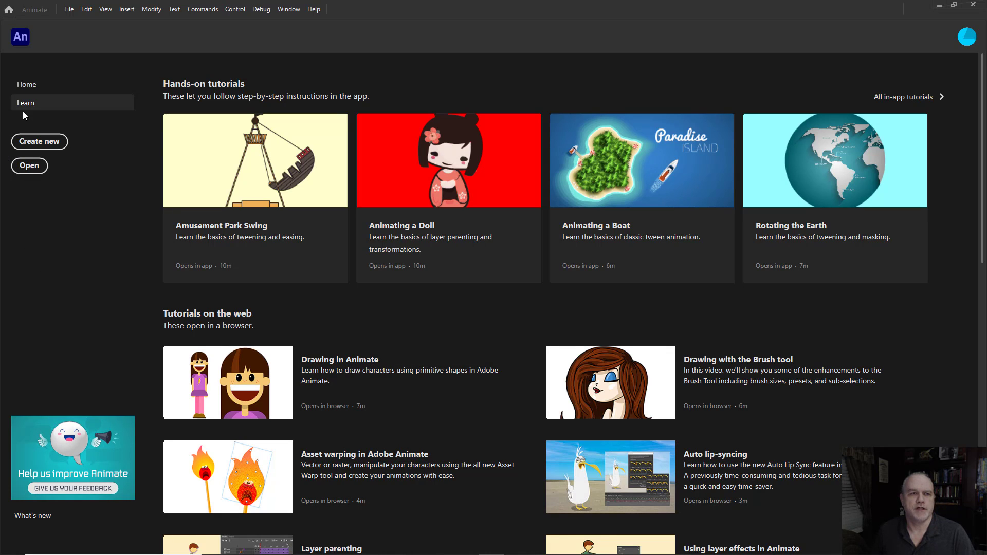
- Create a new default document, Untitled-1, with a 1920x1080 stage at 30 fps
left_click(42, 150)
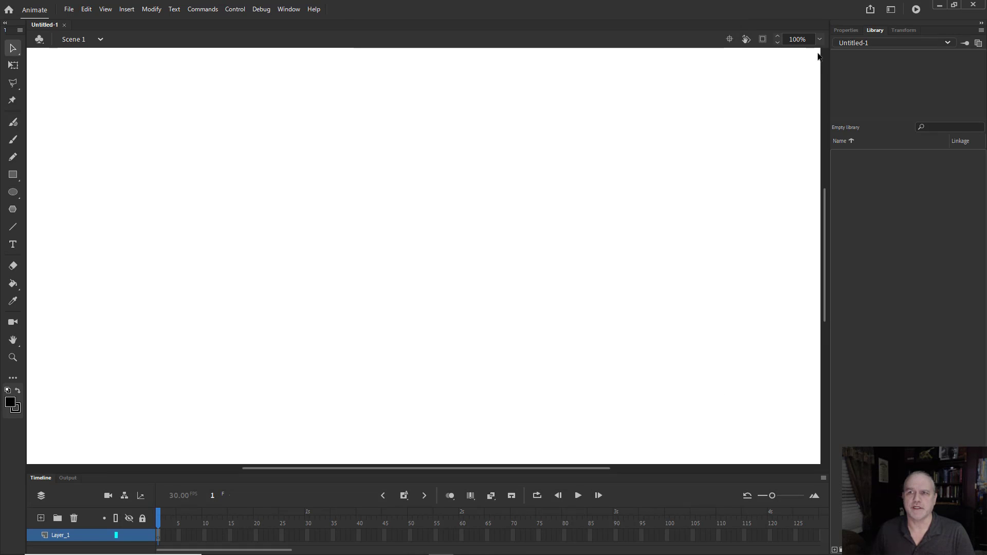
- Zoom the stage to 50% and make the Timeline panel taller
left_click(820, 39)
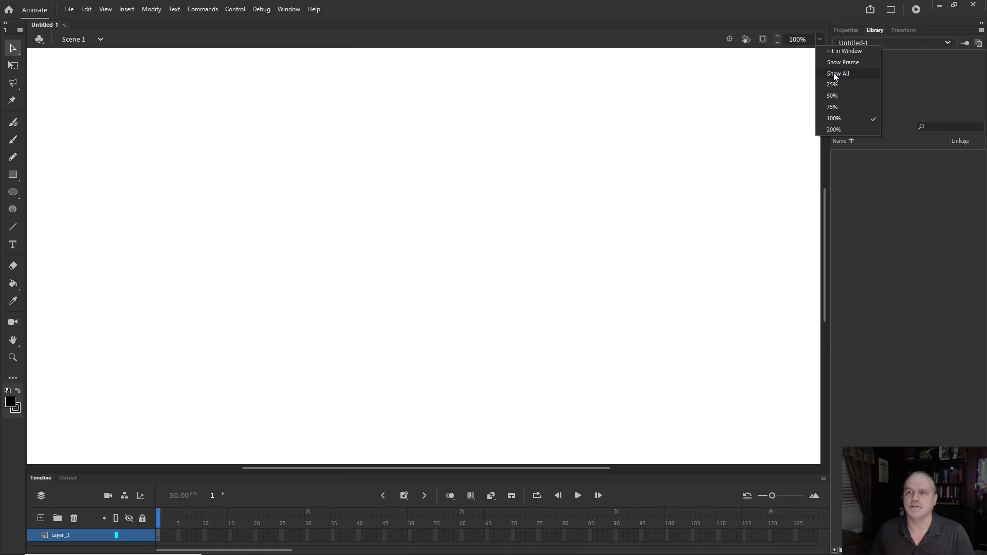
left_click(833, 98)
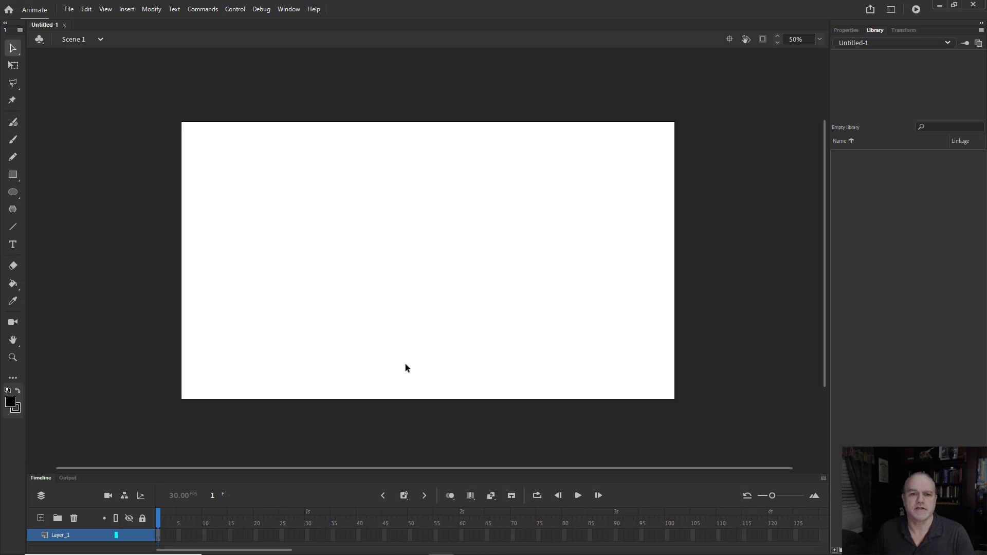
left_click_drag(427, 468, 427, 420)
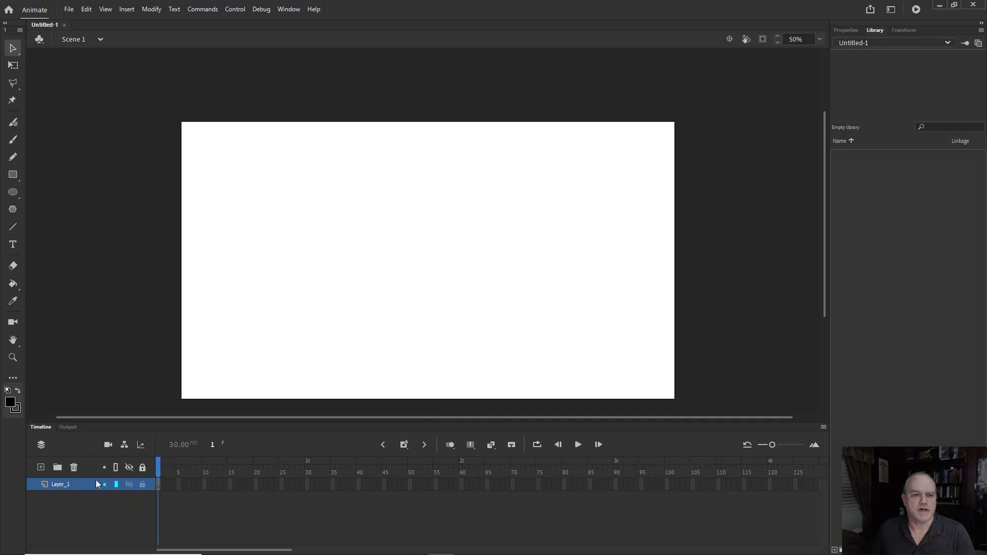
- Rename Layer_1 to Body
right_click(60, 485)
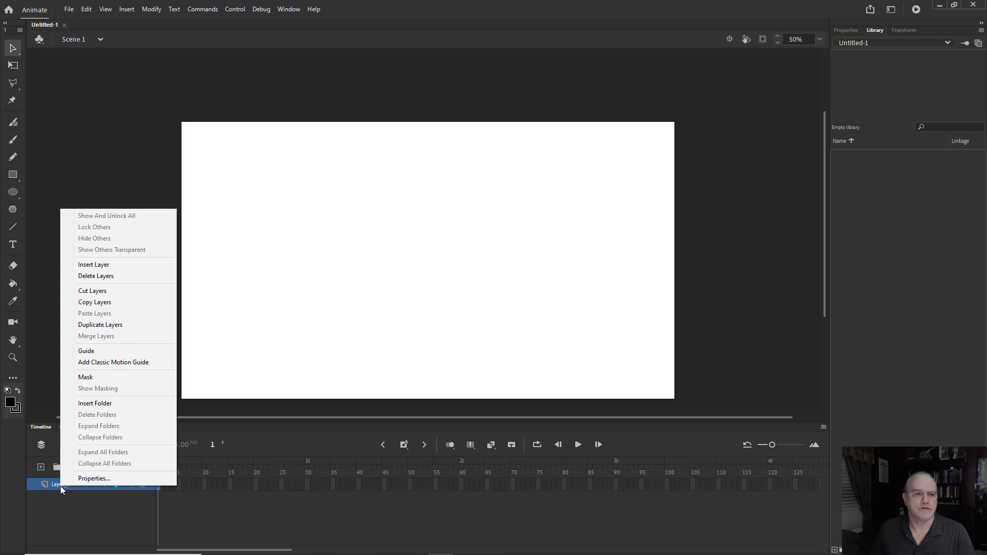
double_click(60, 486)
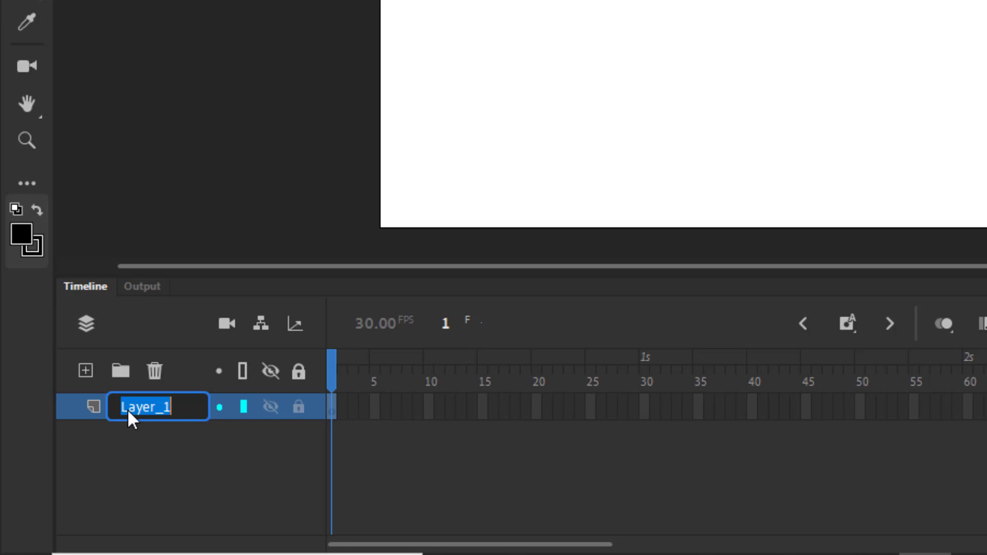
type("Body")
key("Return")
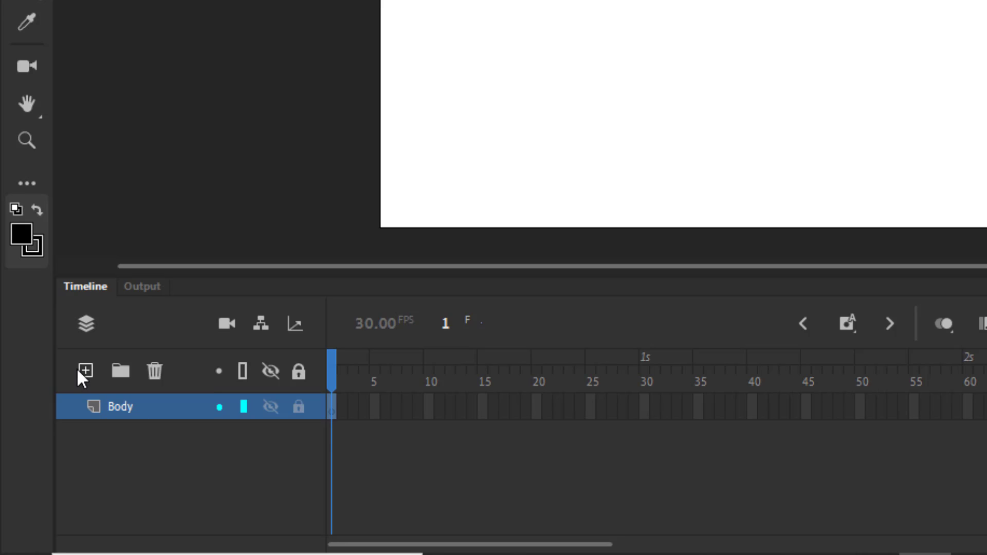
- Add two new layers above Body named Eyes and Mouth
left_click(78, 368)
double_click(120, 403)
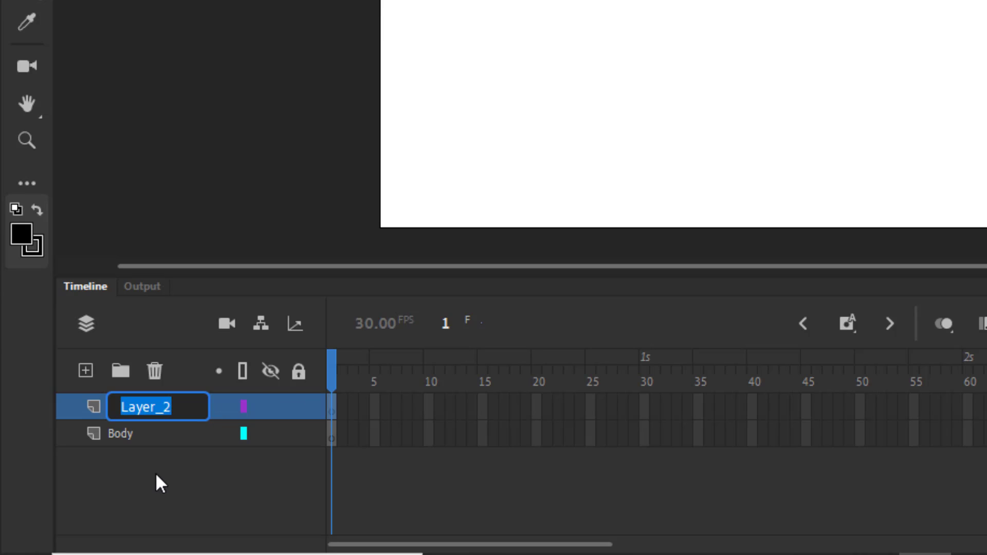
type("Eyes")
key("Return")
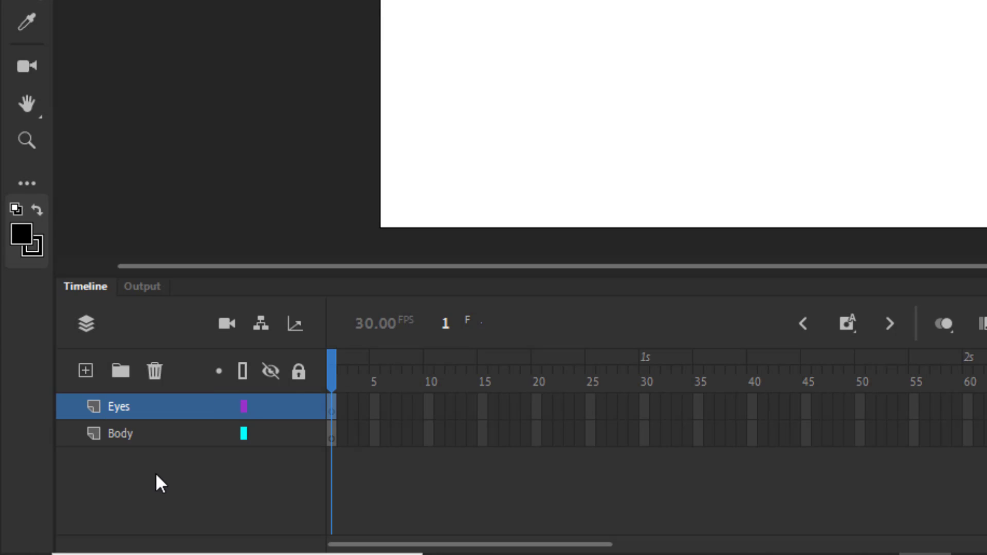
left_click(83, 371)
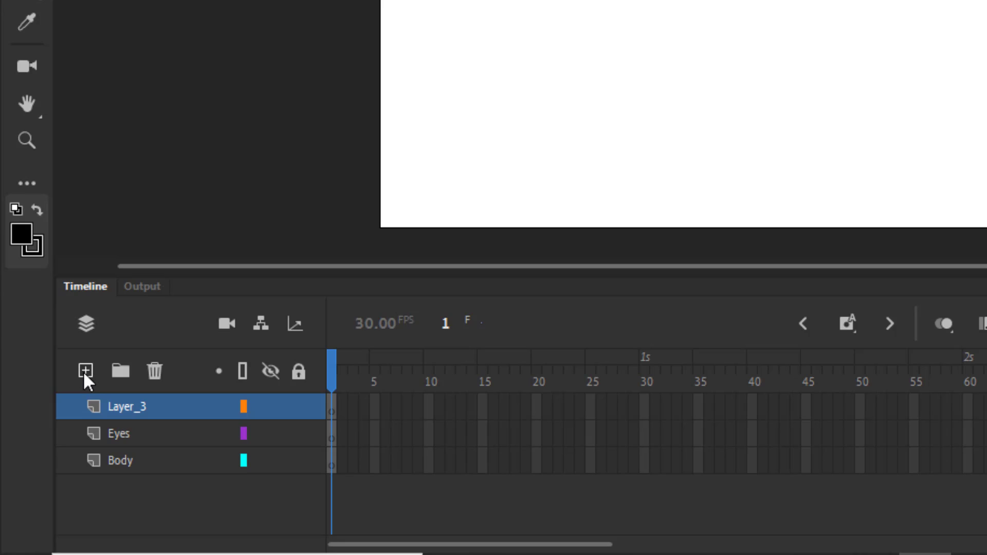
double_click(118, 406)
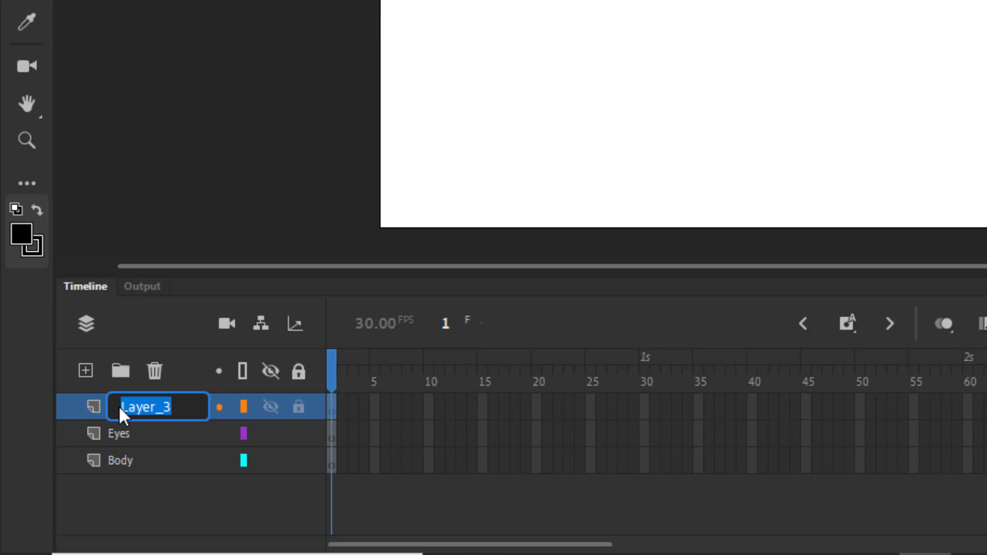
type("Mouth")
key("Return")
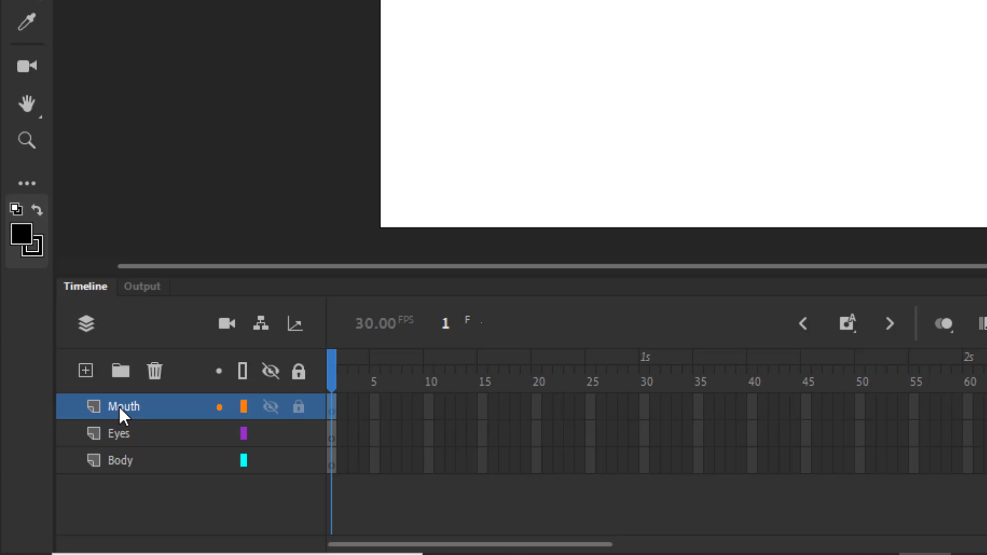
- Add two more layers on top named Title and Sound
left_click(85, 371)
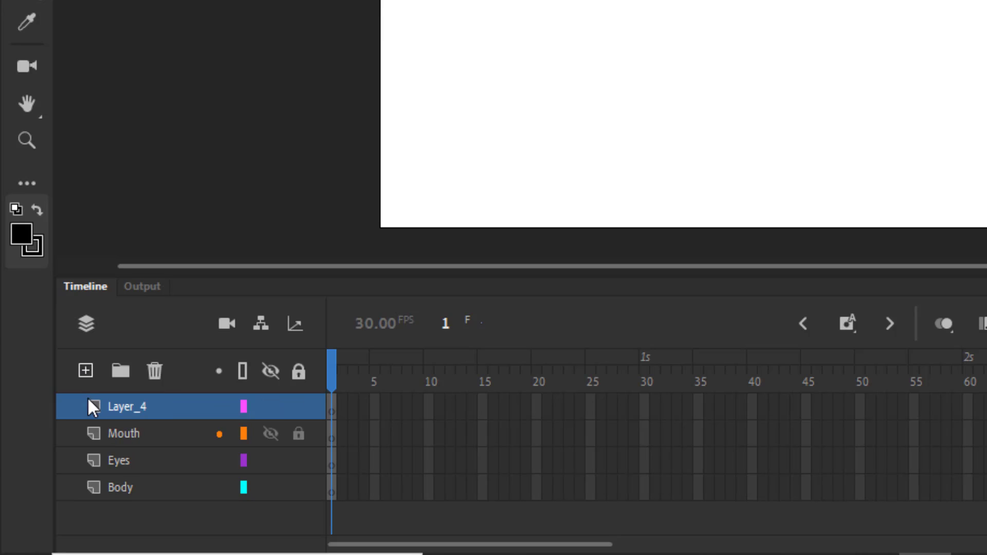
double_click(125, 407)
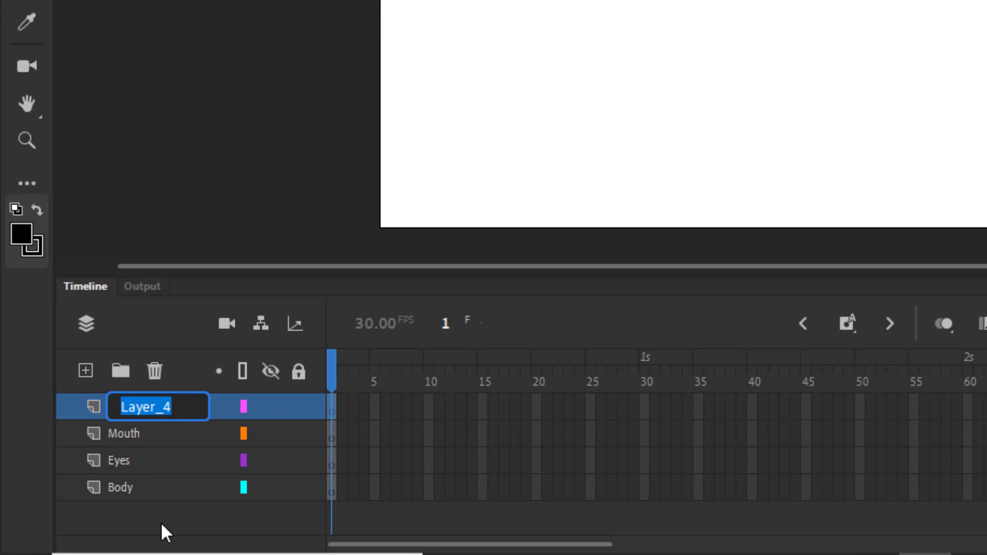
type("Title")
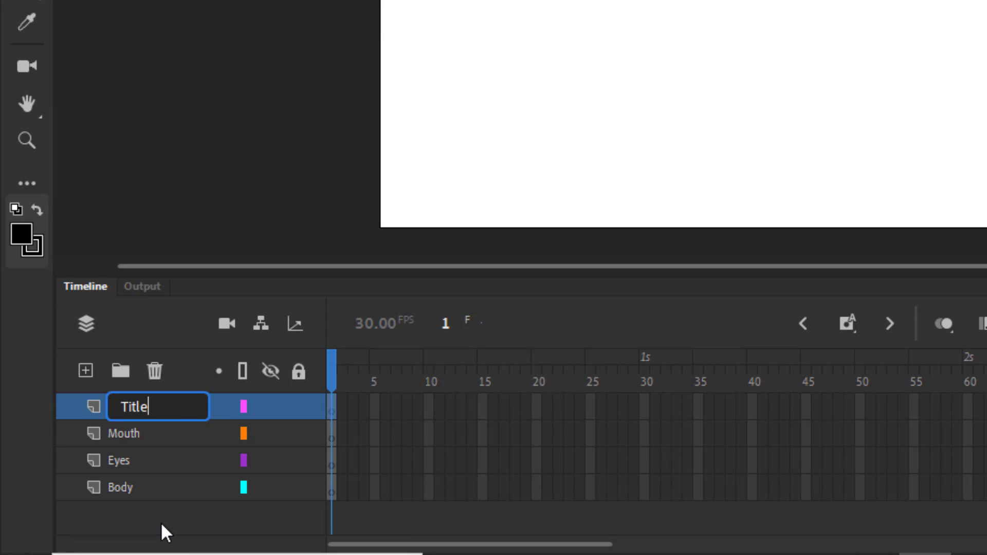
key("Return")
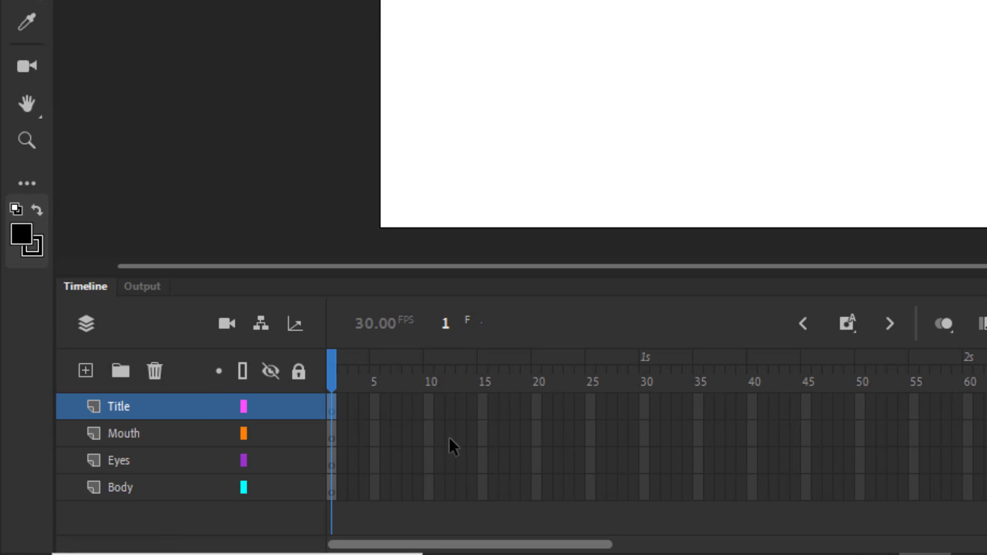
left_click(86, 370)
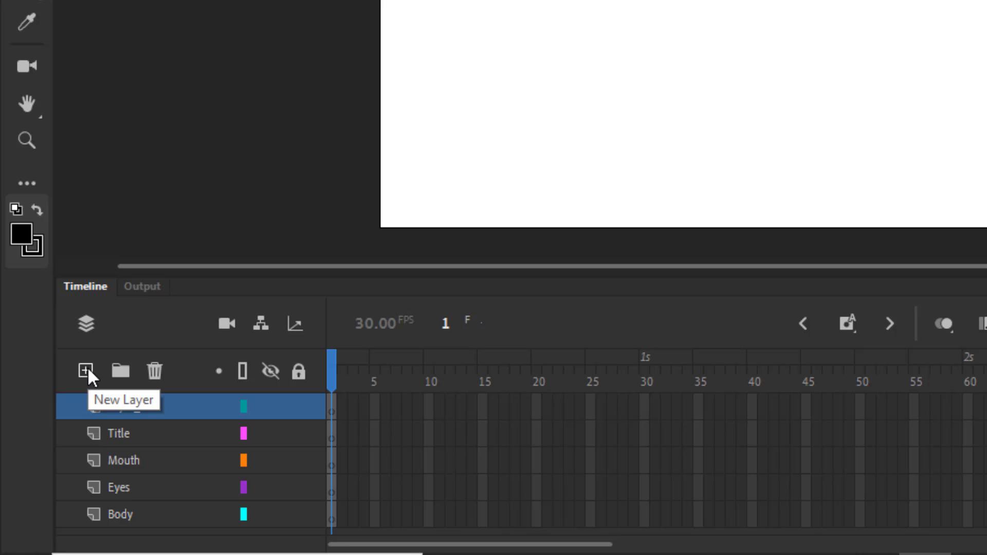
double_click(123, 406)
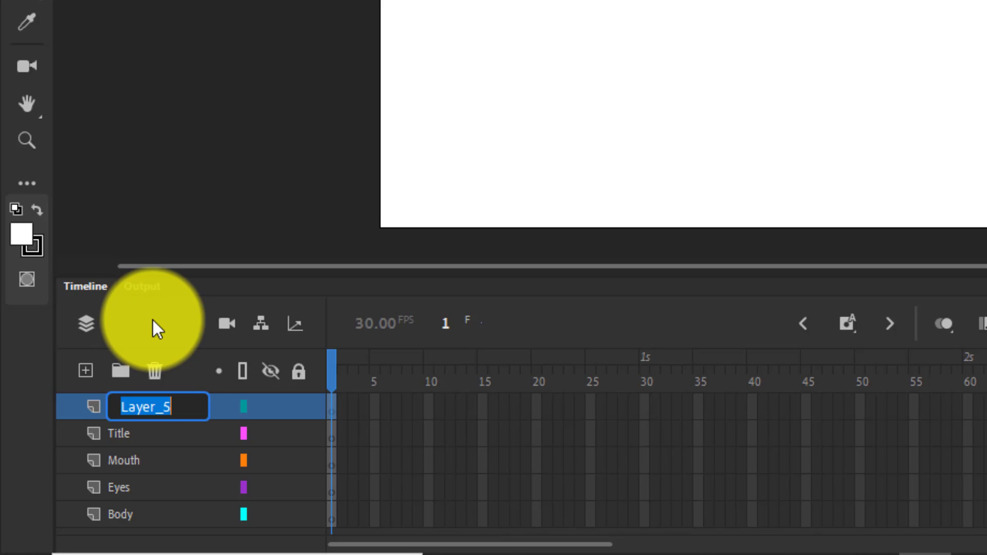
type("Sound")
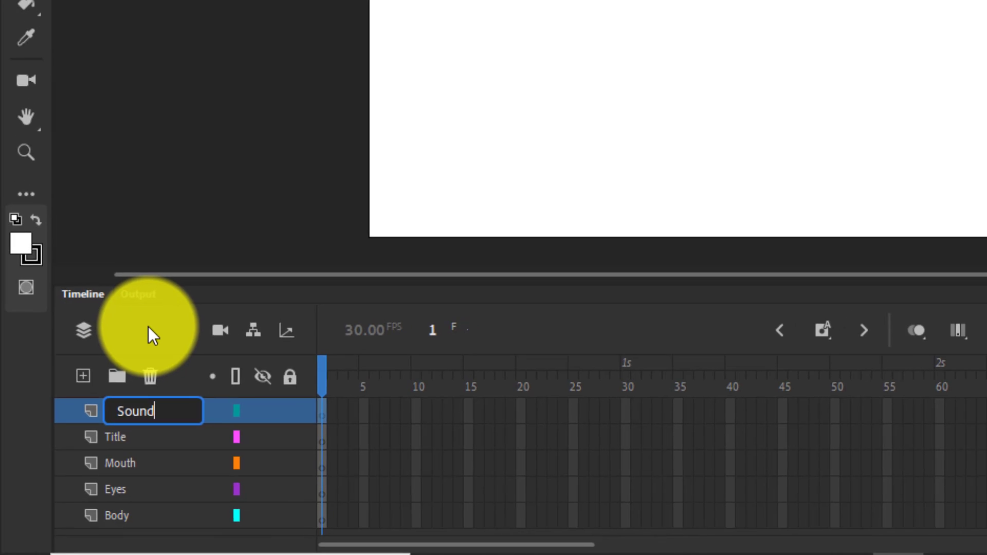
key("Return")
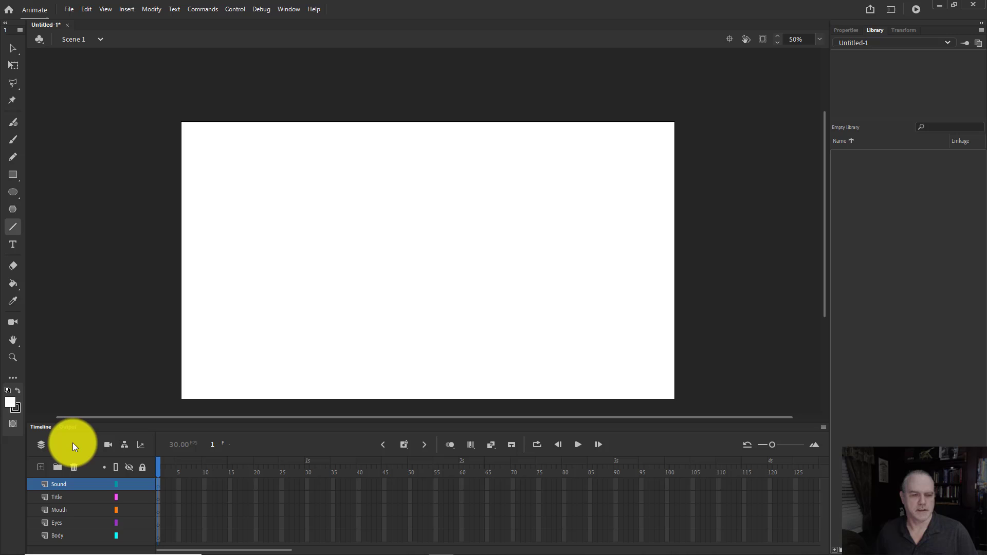
- On the Title layer, type 'The League of Lame Heroes' in Adobe Devanagari at upper left
left_click(63, 497)
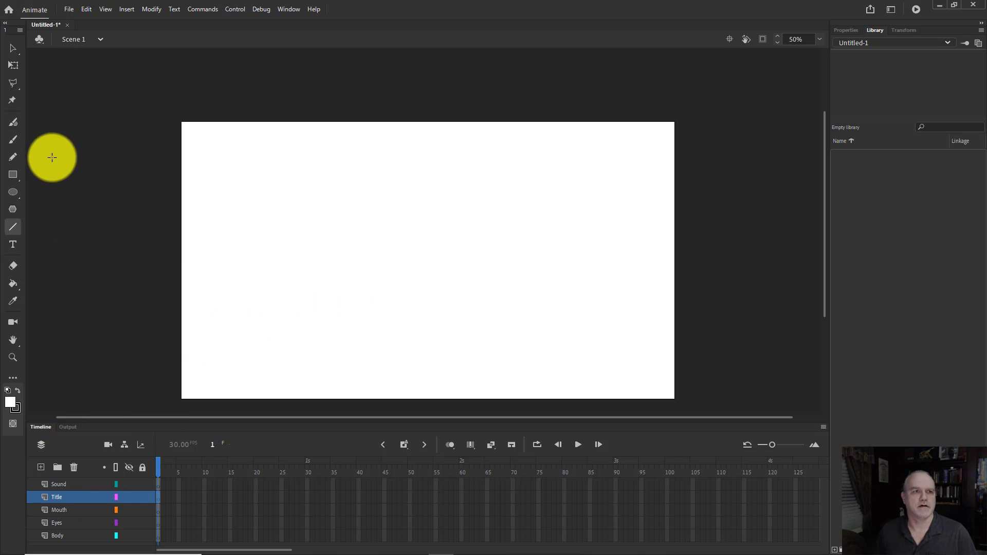
left_click(16, 245)
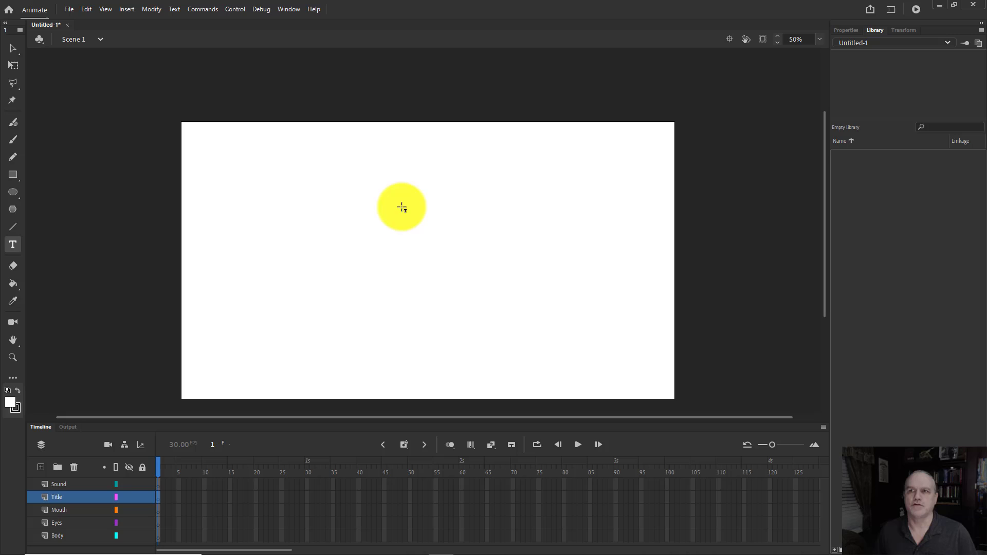
left_click(844, 30)
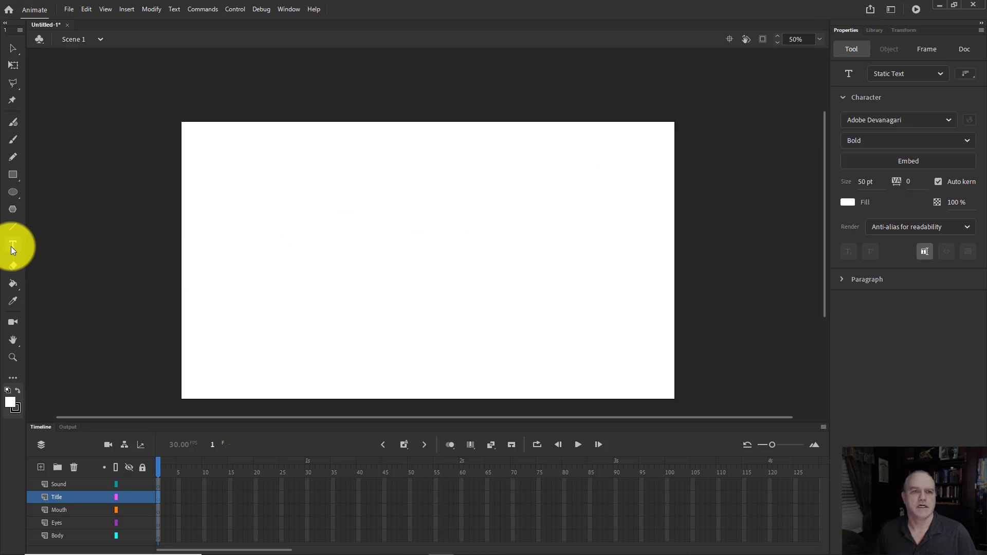
left_click(947, 121)
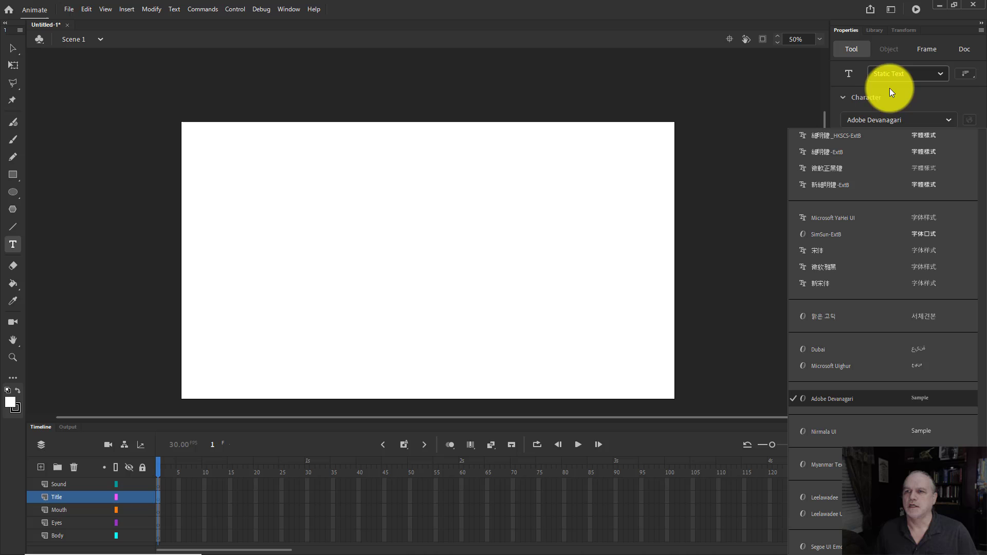
left_click(902, 100)
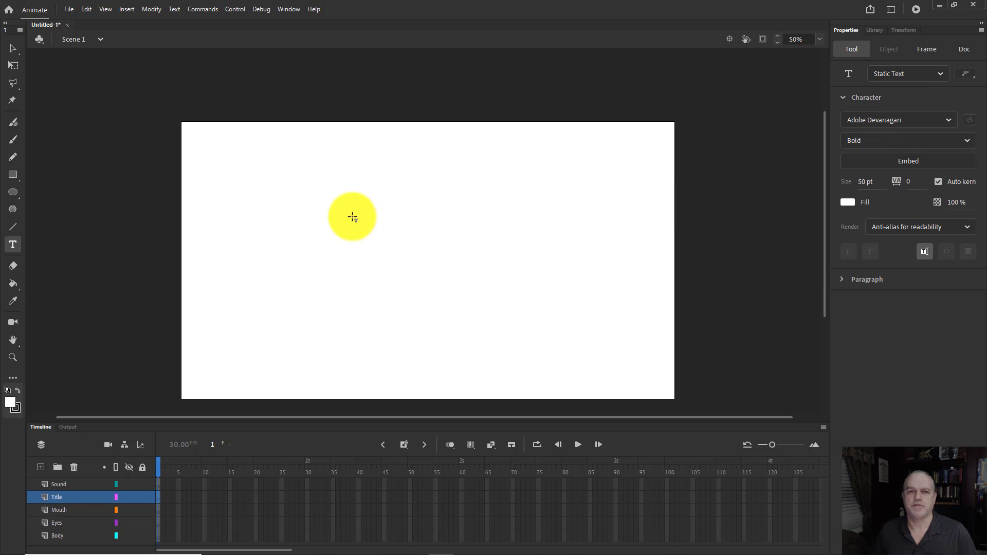
left_click(309, 174)
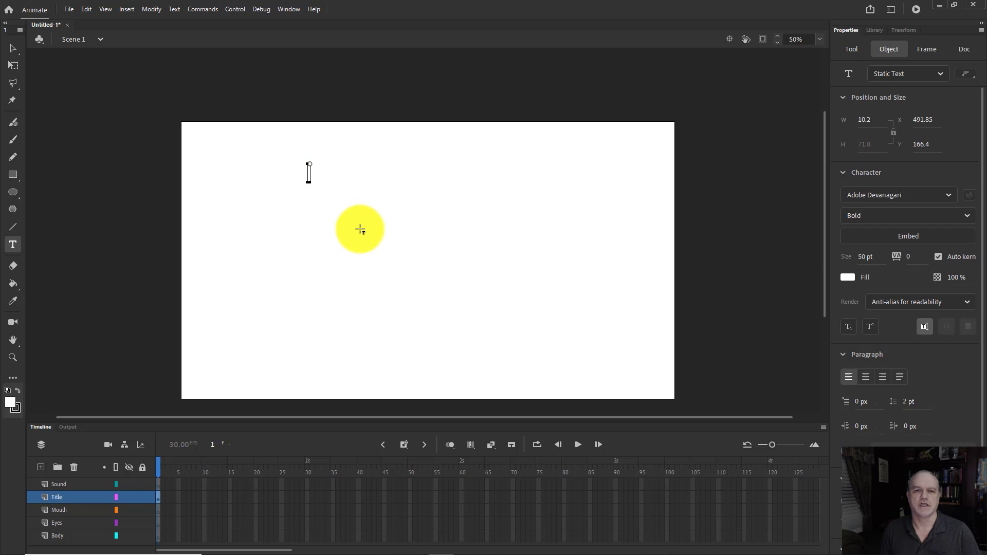
type("The")
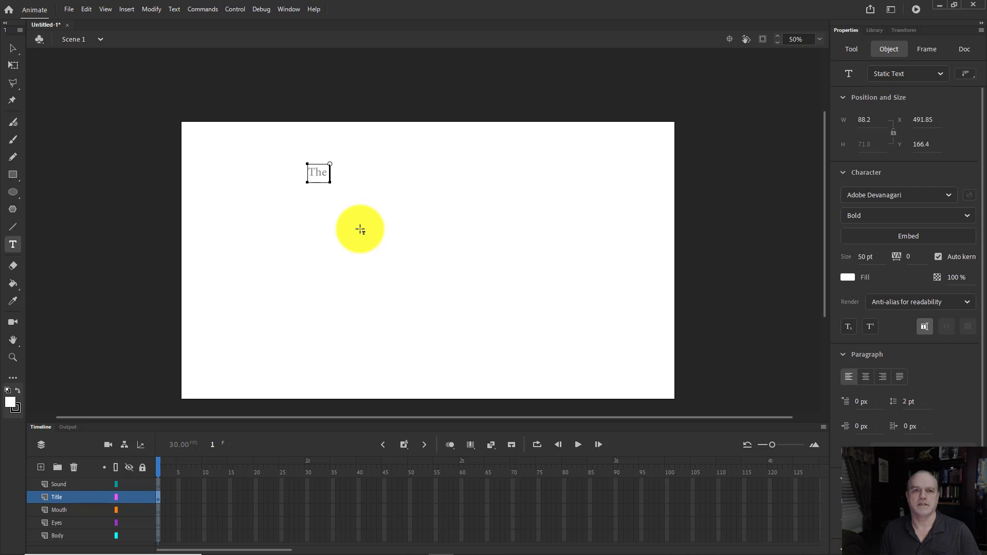
type(" League of Lame")
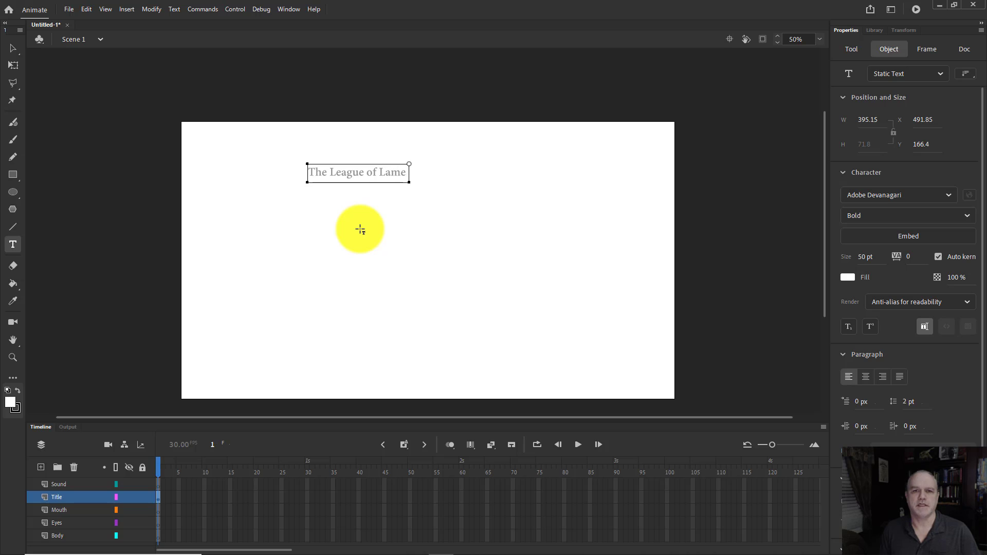
type(" Heroes")
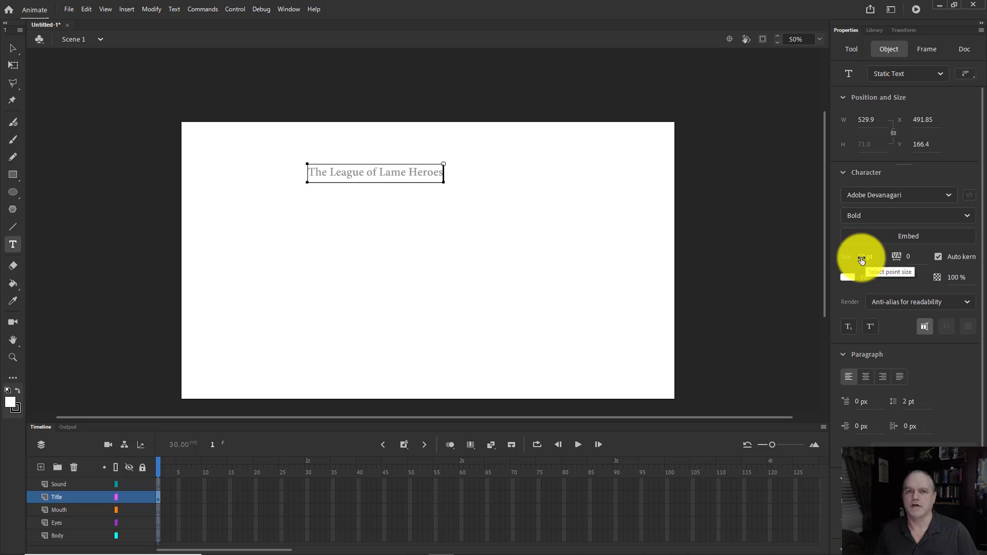
- Resize the whole title to 90 pt and keep its fill black
key("shift+Left")
key("shift+Left")
key("shift+Left")
key("shift+Left")
key("shift+Left")
key("shift+Left")
key("shift+Left")
key("shift+Left")
key("shift+Left")
key("shift+Left")
key("shift+Left")
key("shift+Left")
key("shift+Left")
key("shift+Left")
key("shift+Left")
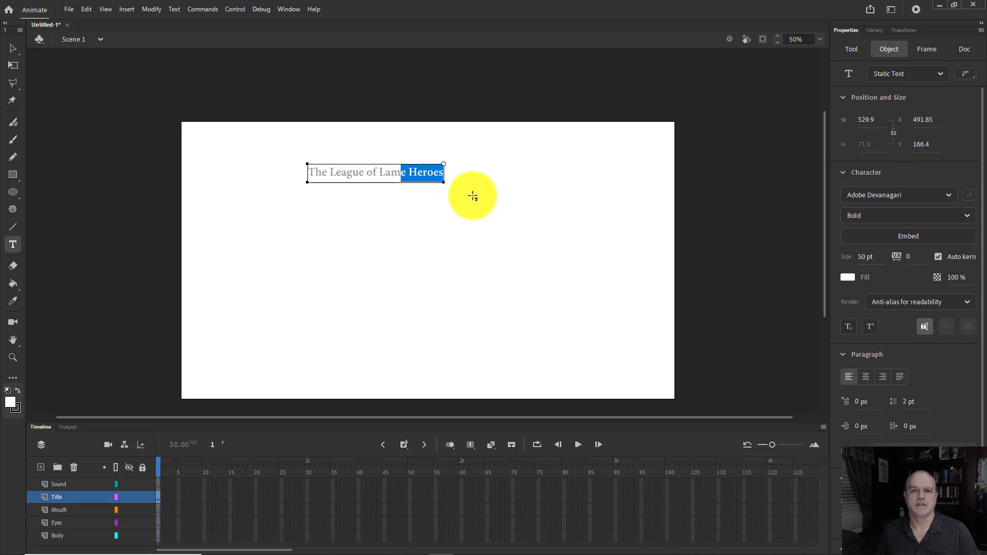
key("shift+Left")
key("shift+Left")
key("shift+Left")
key("shift+Left")
key("shift+Left")
key("shift+Left")
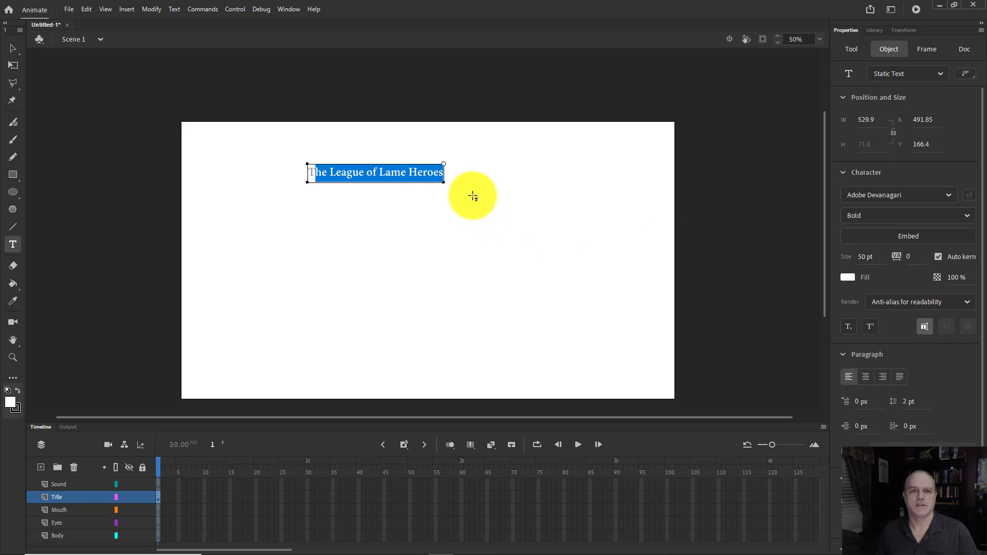
key("shift+Left")
left_click(865, 257)
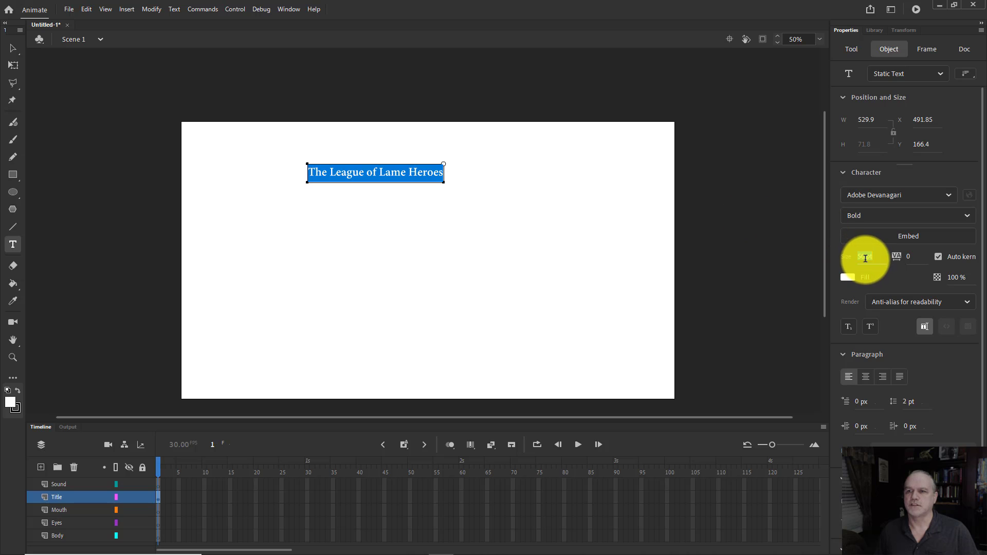
type("64")
key("Return")
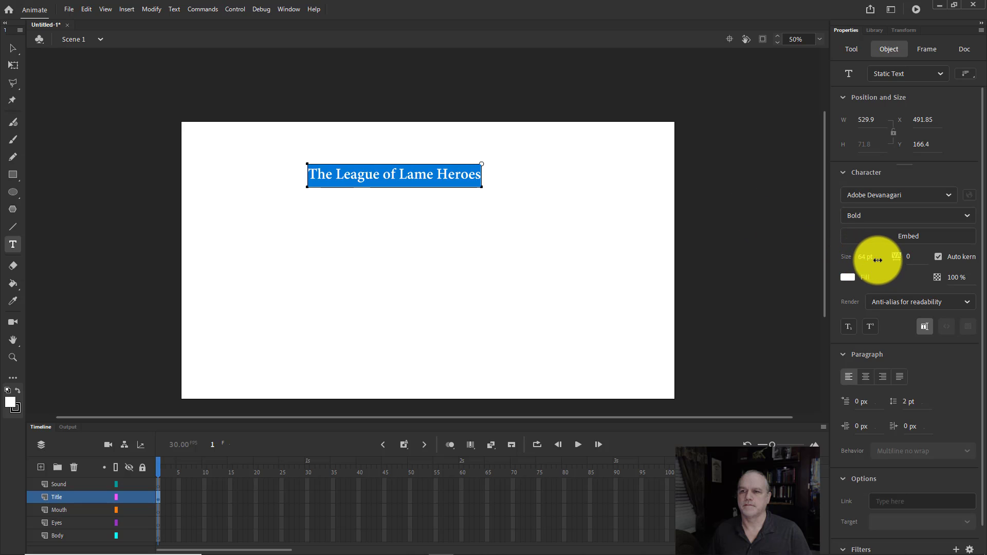
left_click_drag(877, 260, 890, 264)
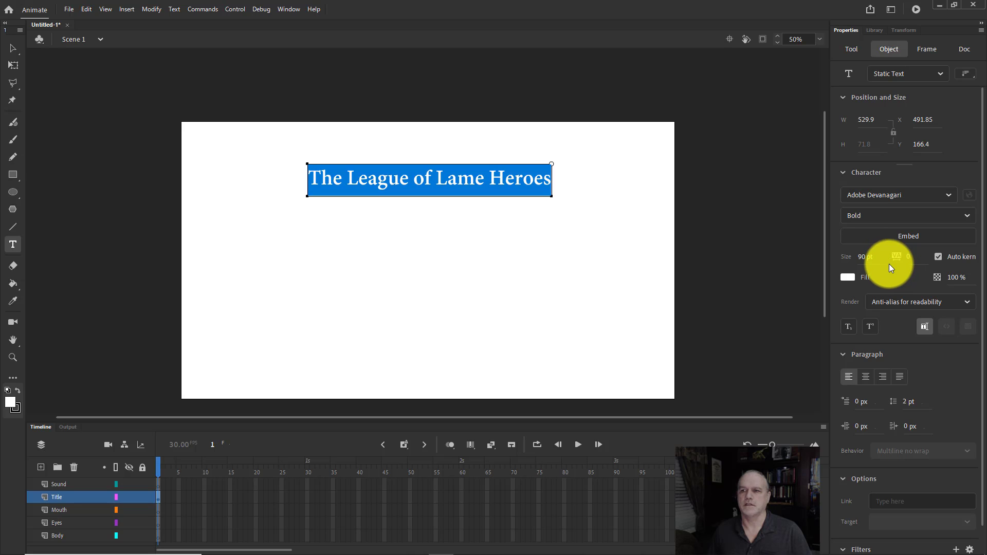
left_click(847, 277)
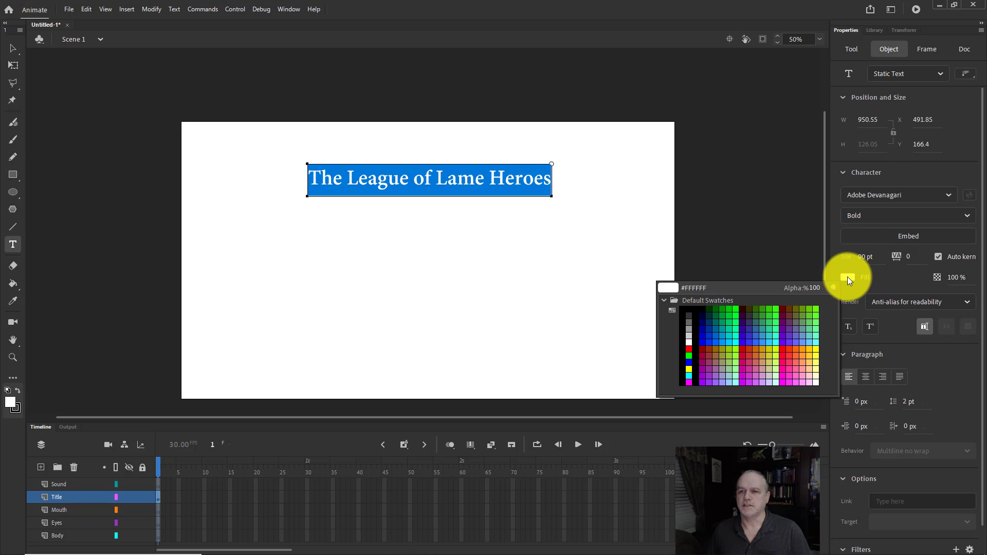
left_click(693, 307)
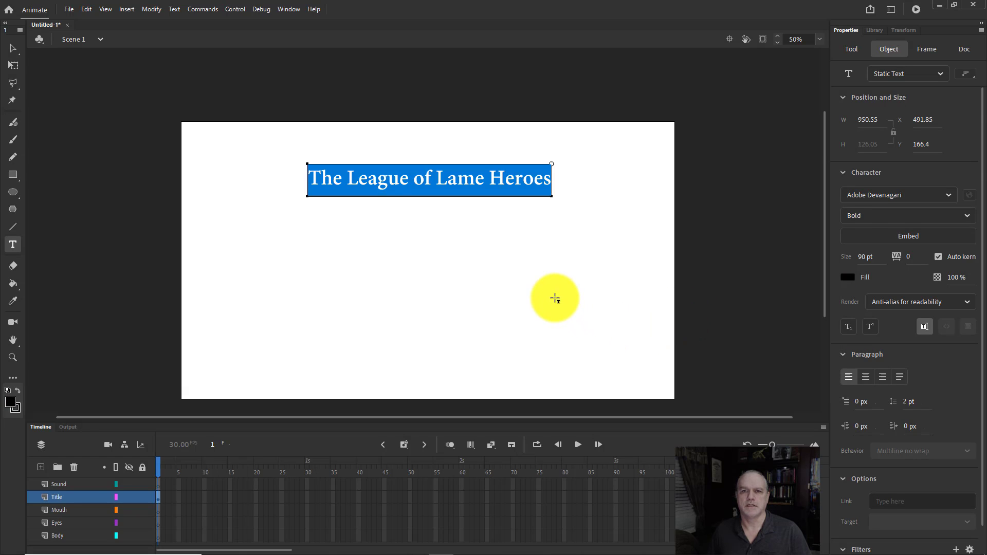
key("Escape")
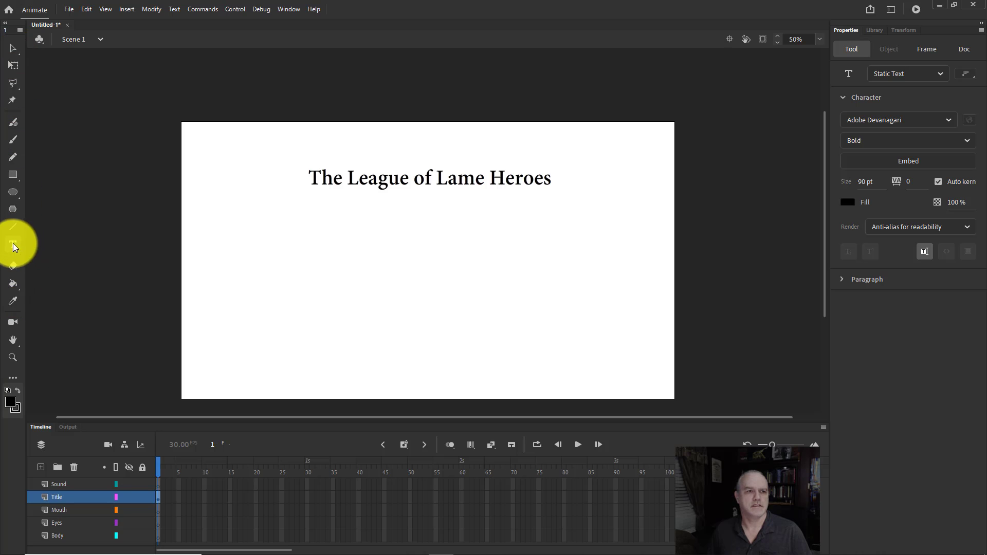
- Add a 56 pt 'Face-Guy' caption and centre it beneath the title
left_click(344, 220)
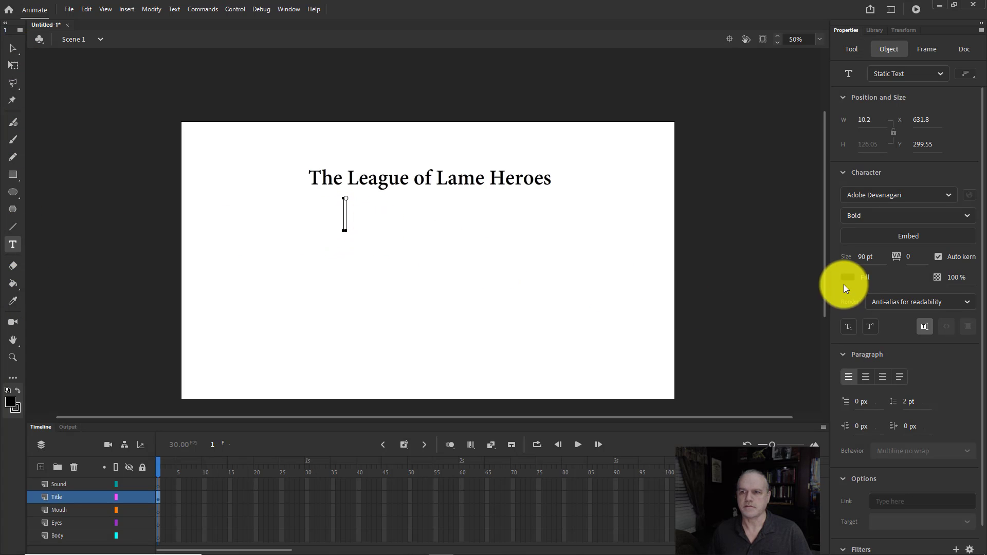
left_click_drag(871, 262, 852, 261)
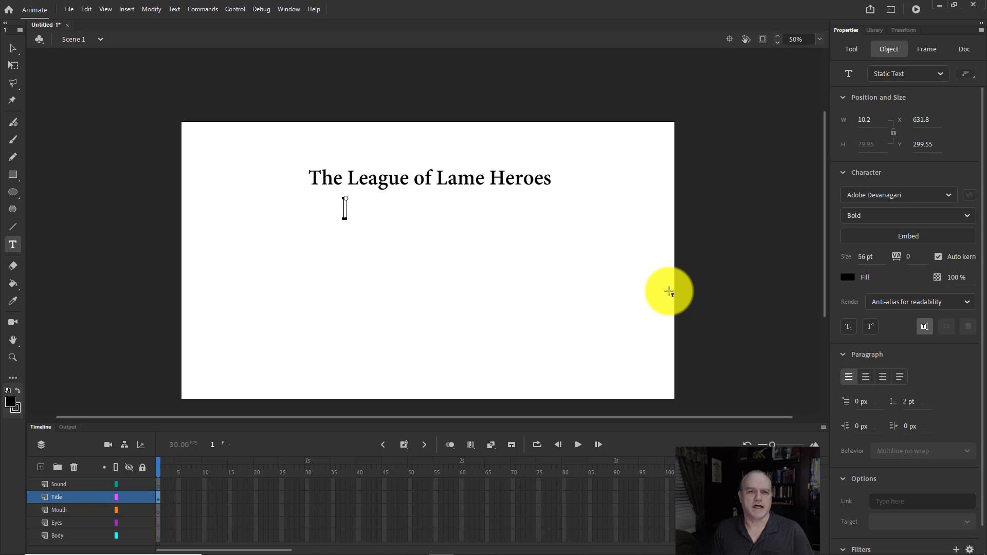
type("e-Guy")
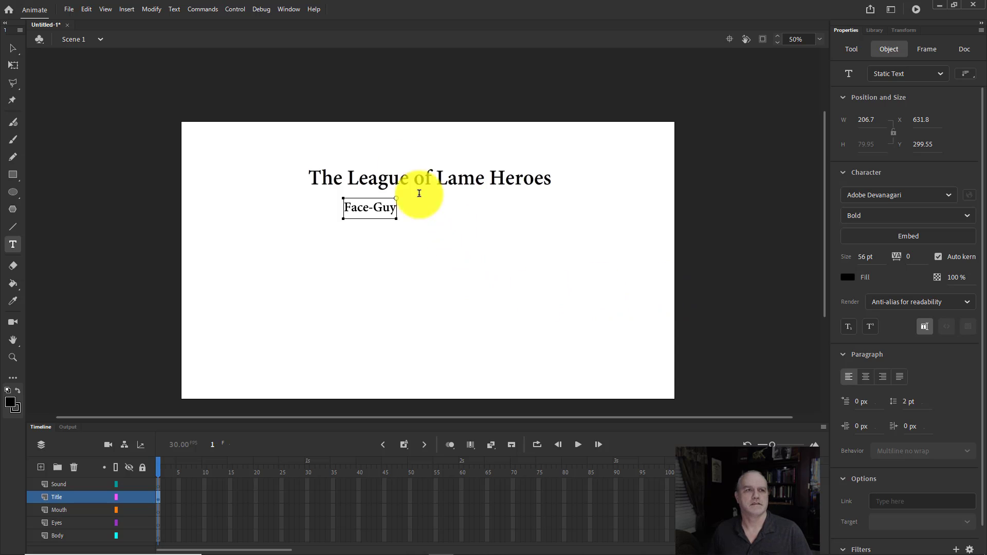
left_click(13, 49)
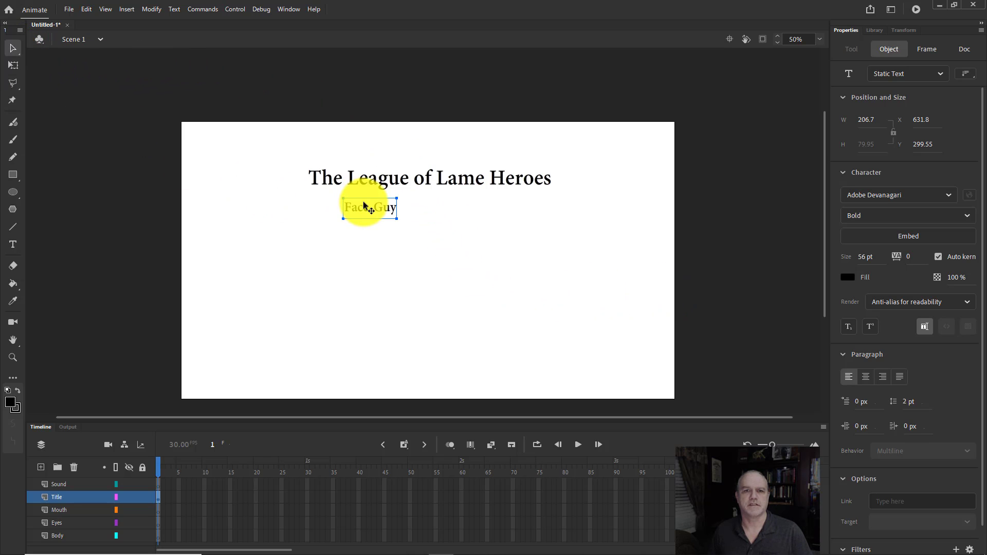
left_click_drag(368, 205, 420, 208)
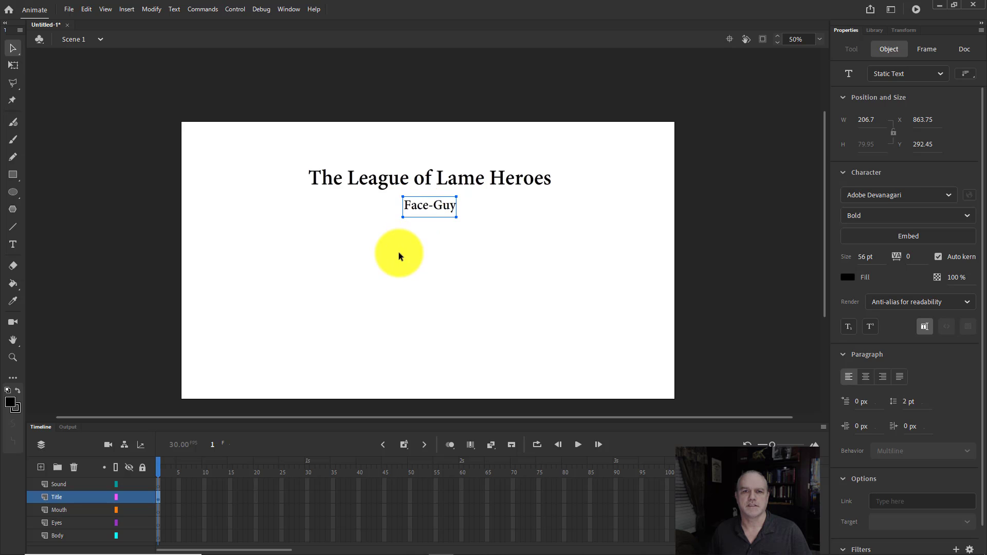
left_click(399, 252)
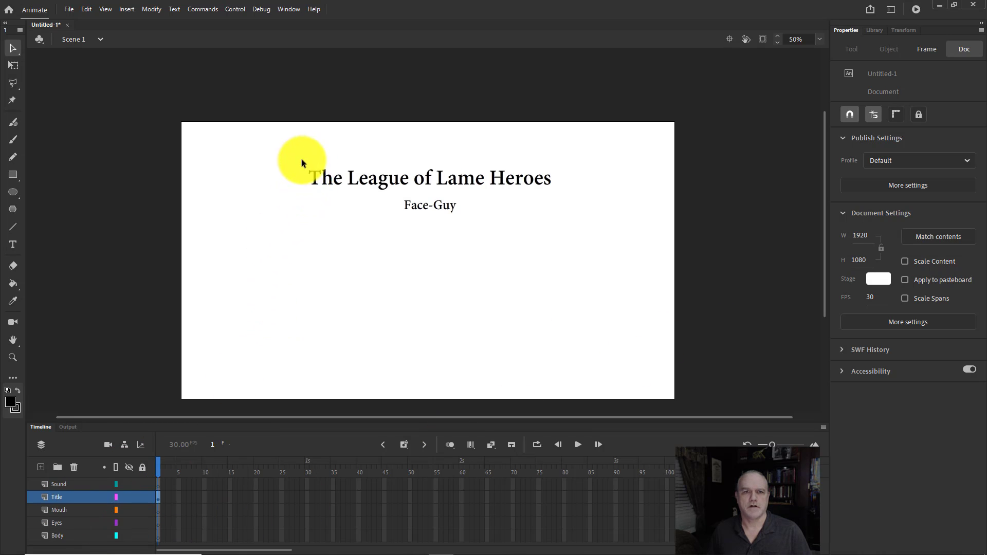
- Apply a Drop Shadow filter to the 'The League of Lame Heroes' title
left_click(339, 180)
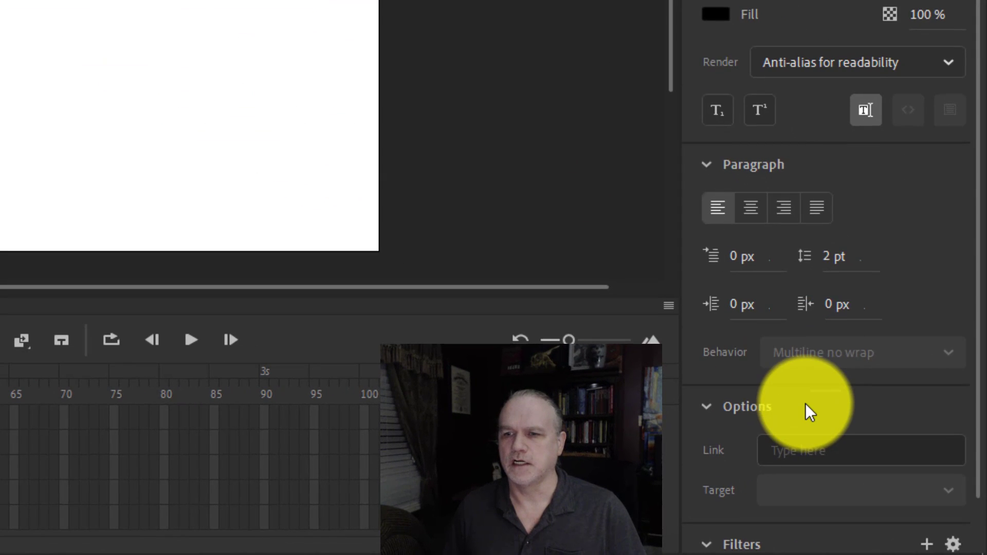
left_click(925, 487)
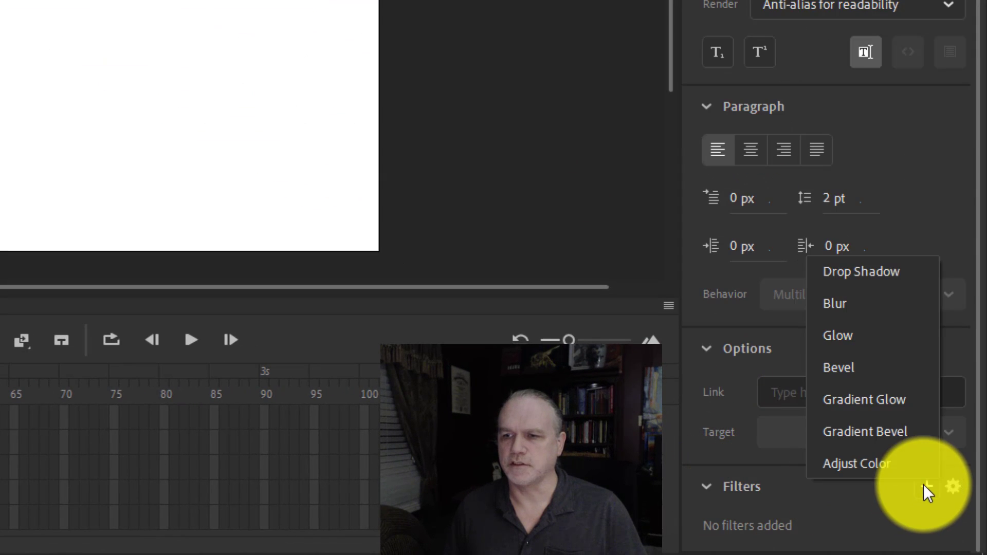
left_click(868, 276)
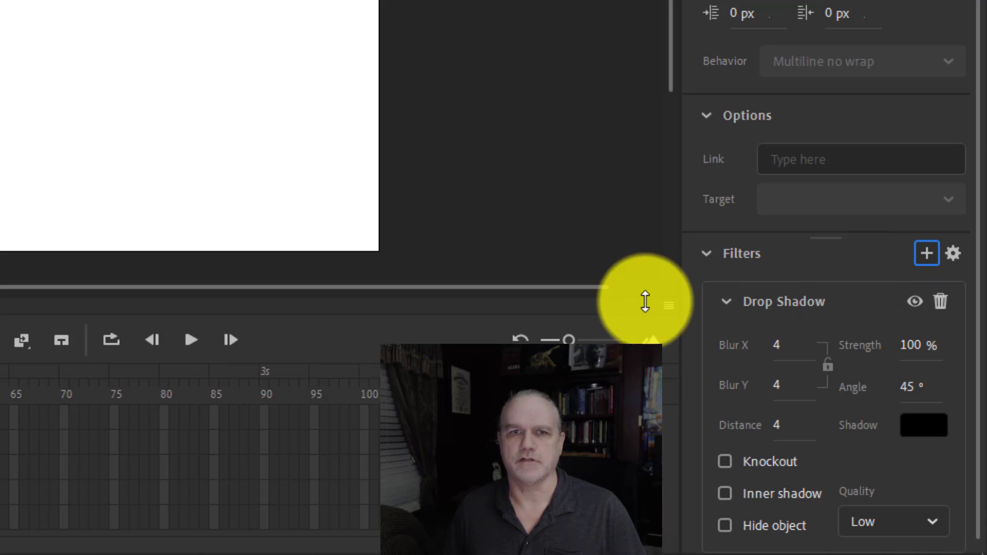
left_click(250, 178)
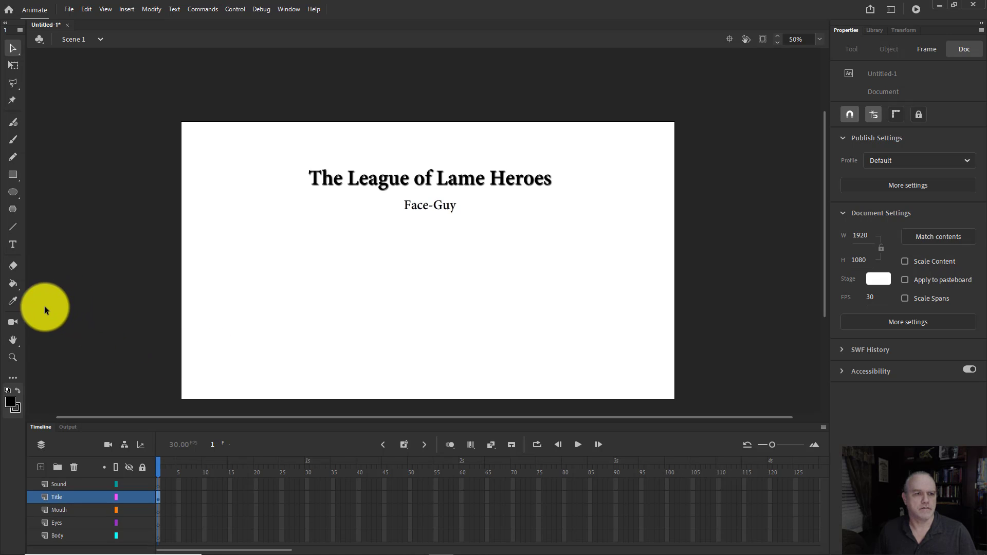
- On the Body layer, draw a no-fill circle outline for the head
left_click(56, 537)
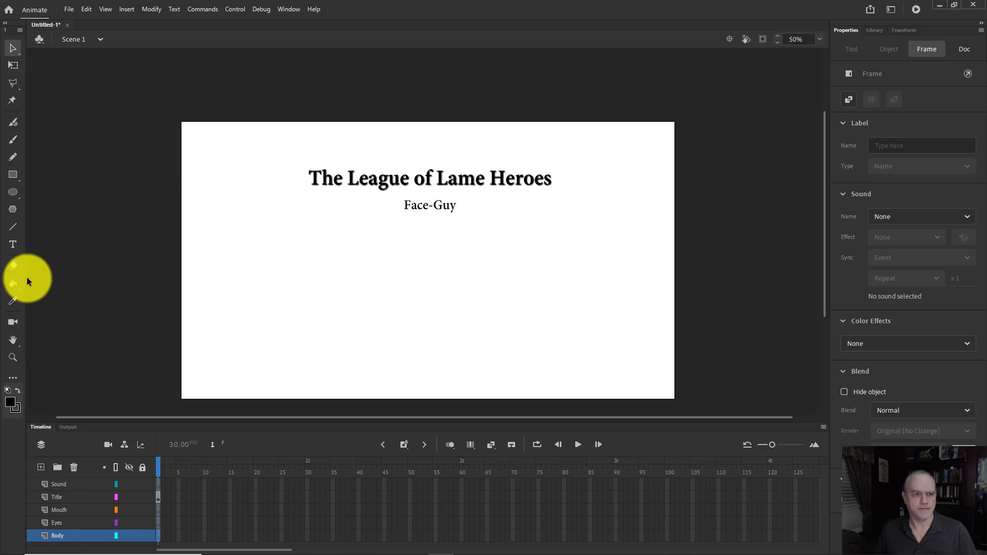
left_click(13, 192)
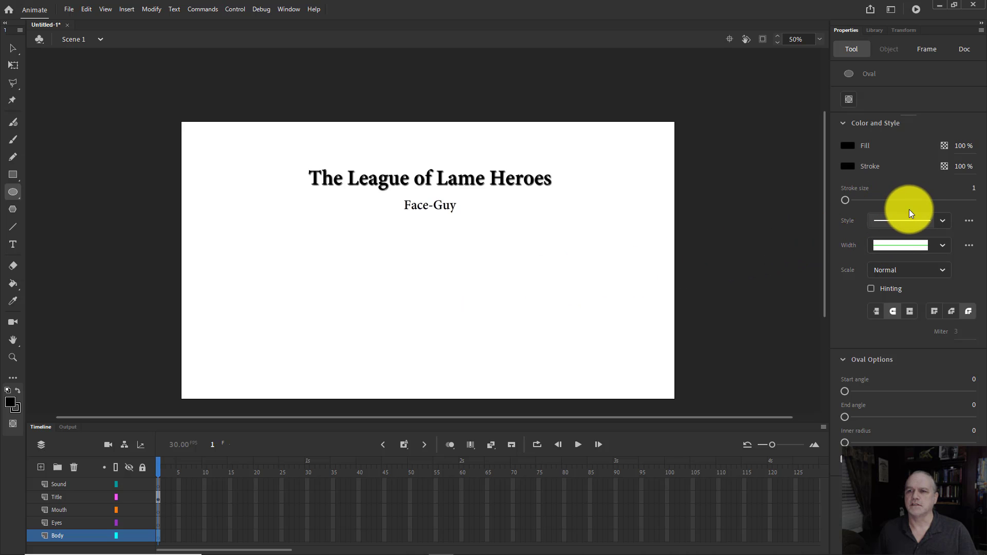
left_click(848, 147)
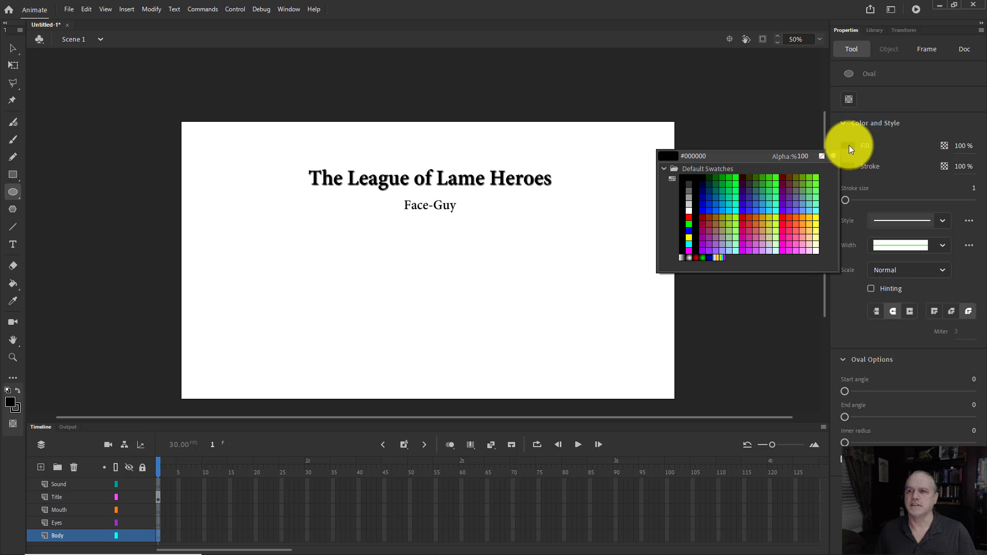
left_click(822, 156)
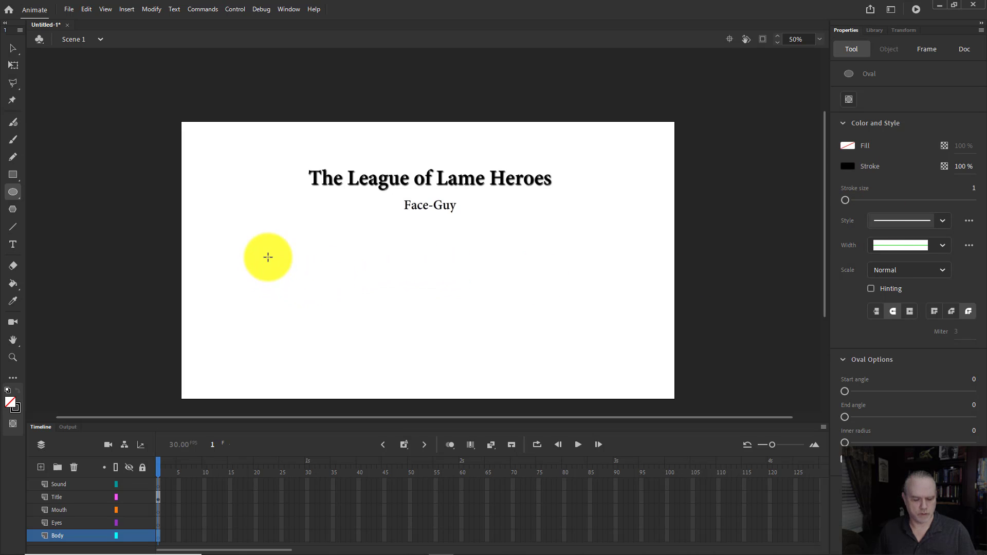
left_click_drag(267, 253, 301, 293)
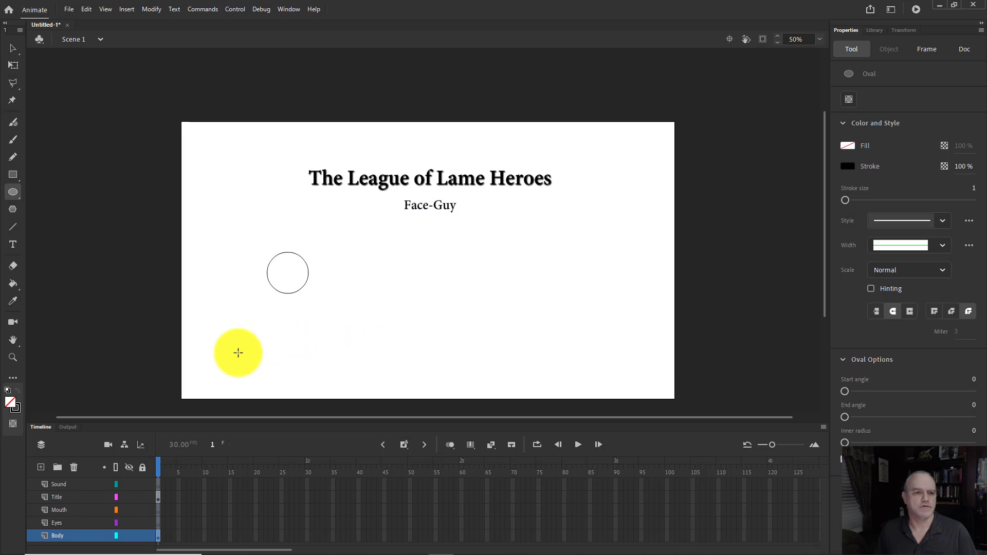
- Draw two body lines down from the head and bend the left one outward
left_click(13, 227)
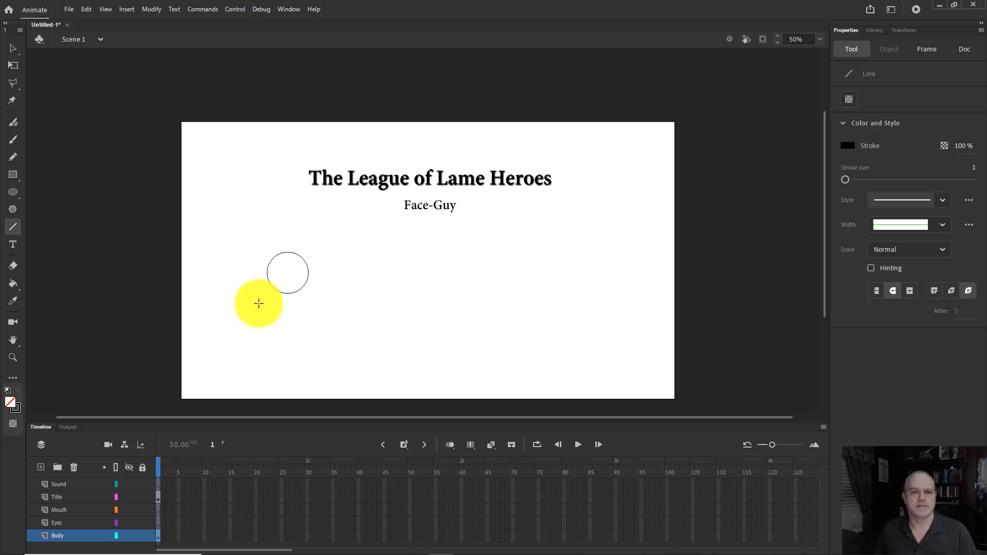
left_click_drag(278, 293, 261, 400)
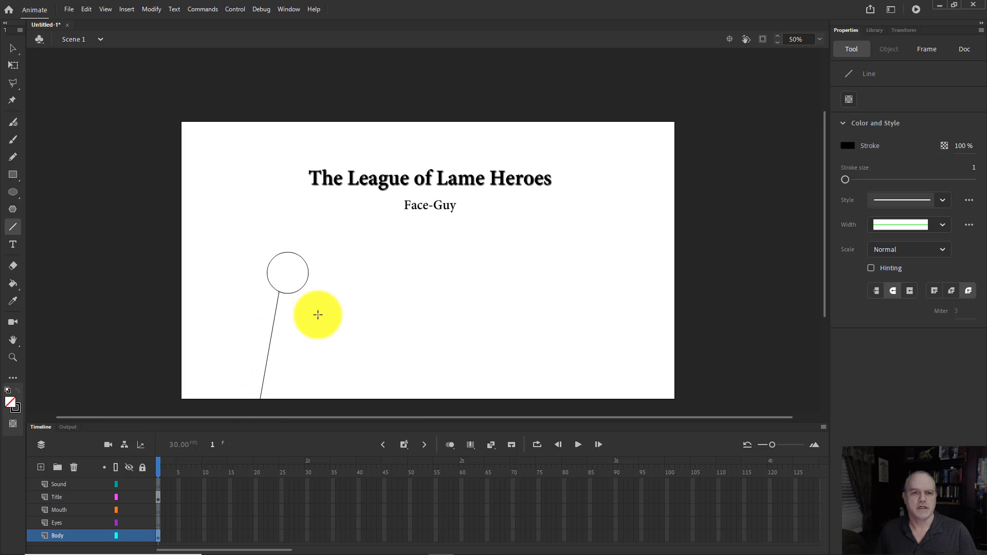
left_click_drag(297, 293, 306, 397)
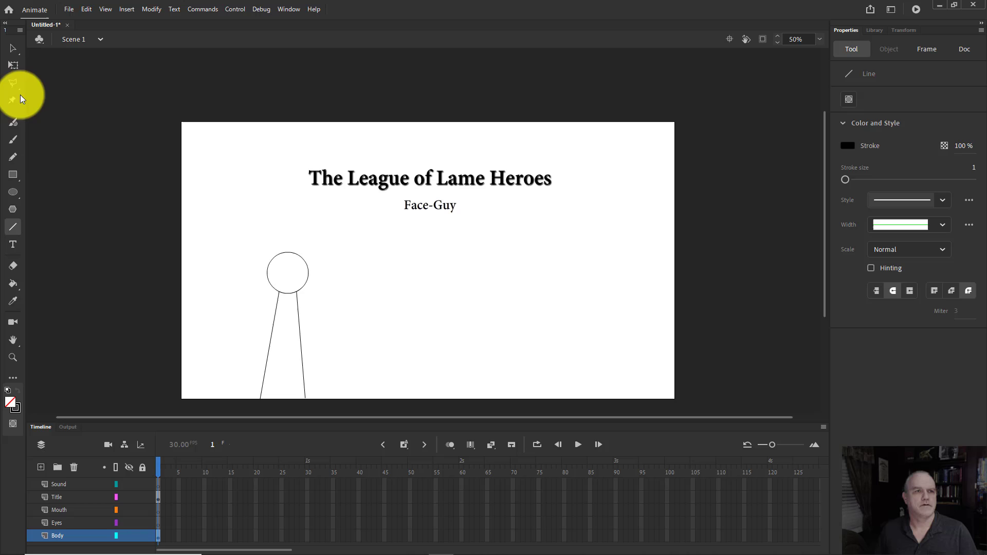
left_click(11, 66)
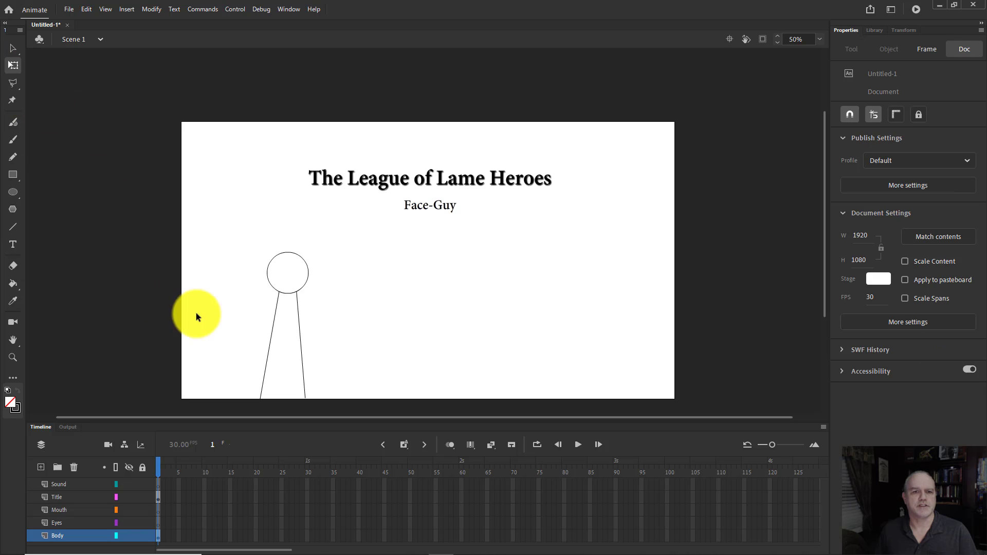
left_click_drag(272, 332, 303, 322)
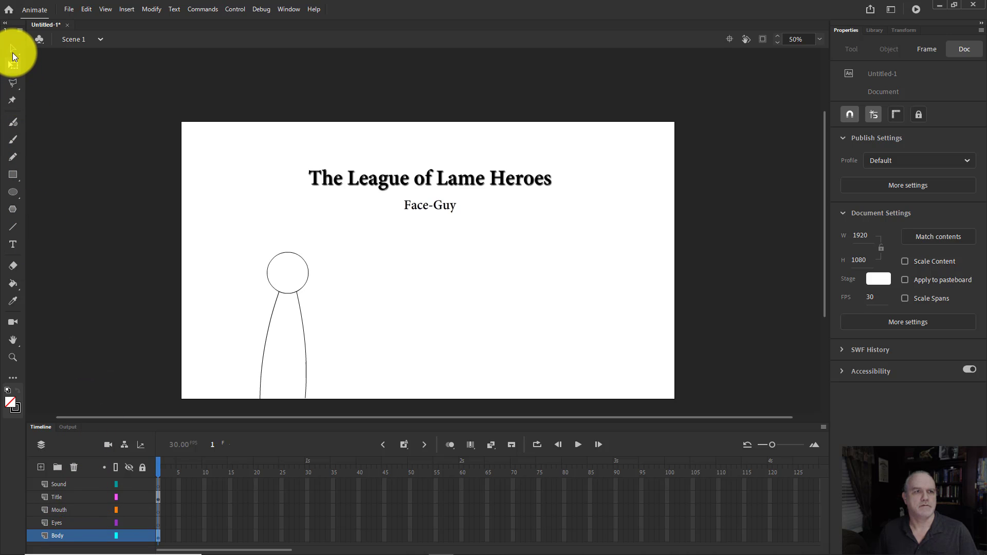
- Convert the head and body into a Graphic symbol named Body and check it in the Library
left_click_drag(223, 223, 348, 418)
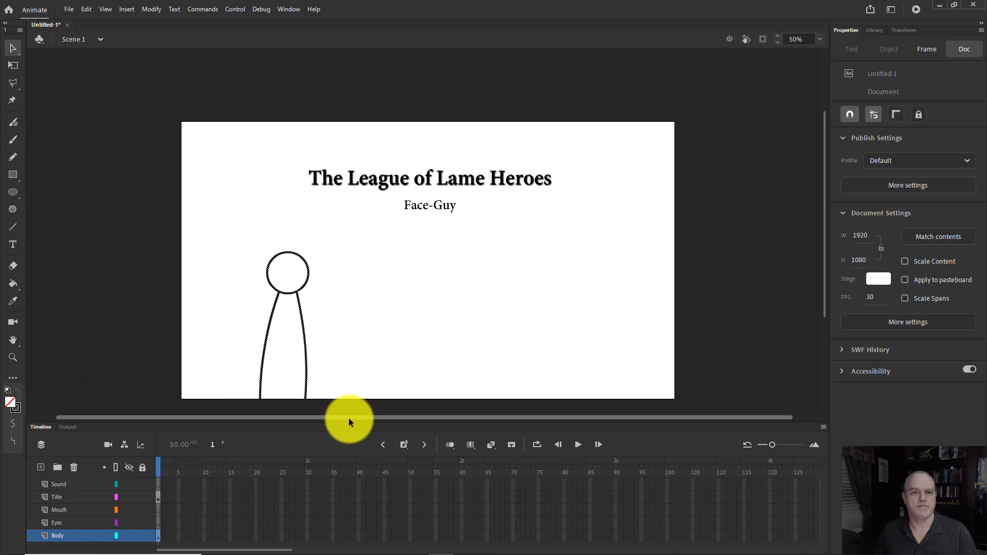
right_click(303, 347)
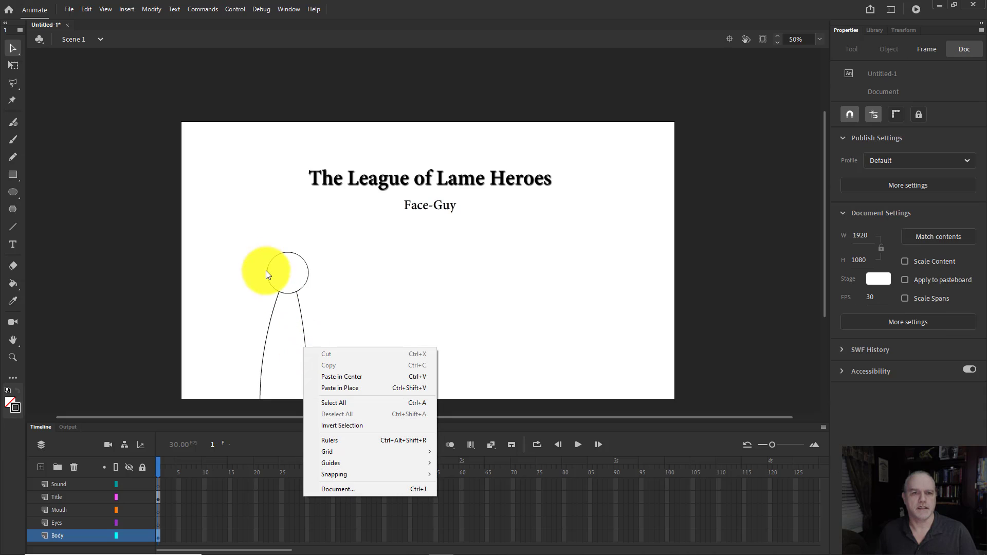
left_click(55, 536)
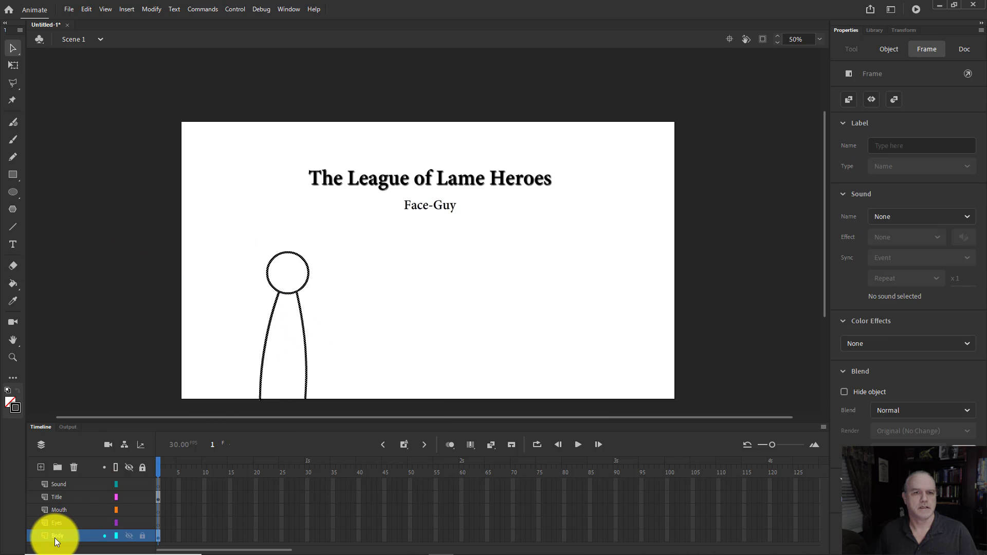
right_click(269, 327)
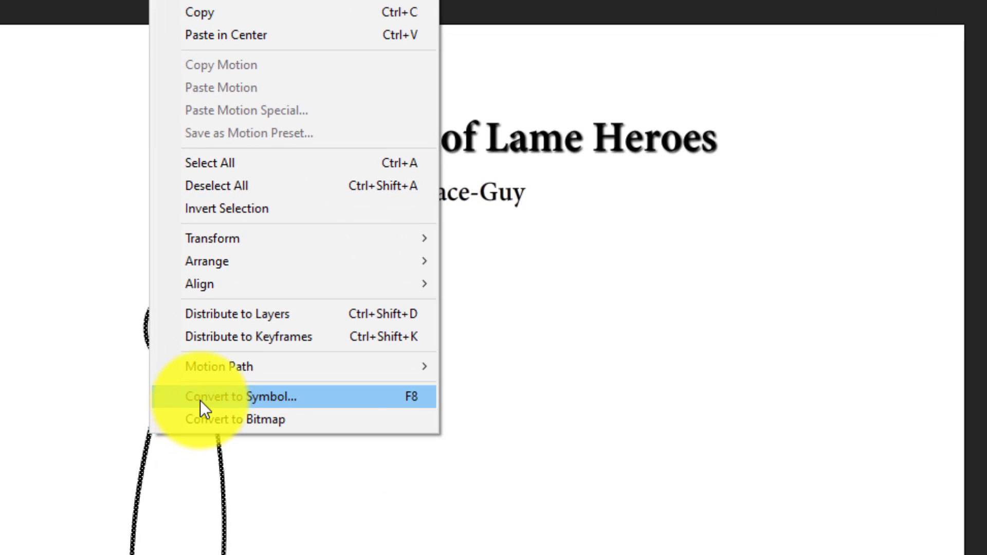
left_click(200, 400)
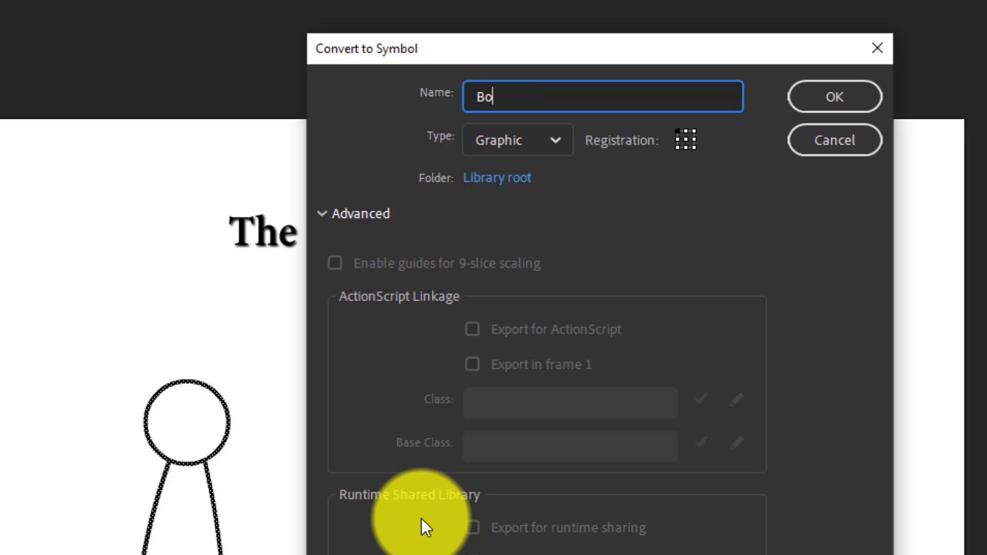
type("y")
key("Return")
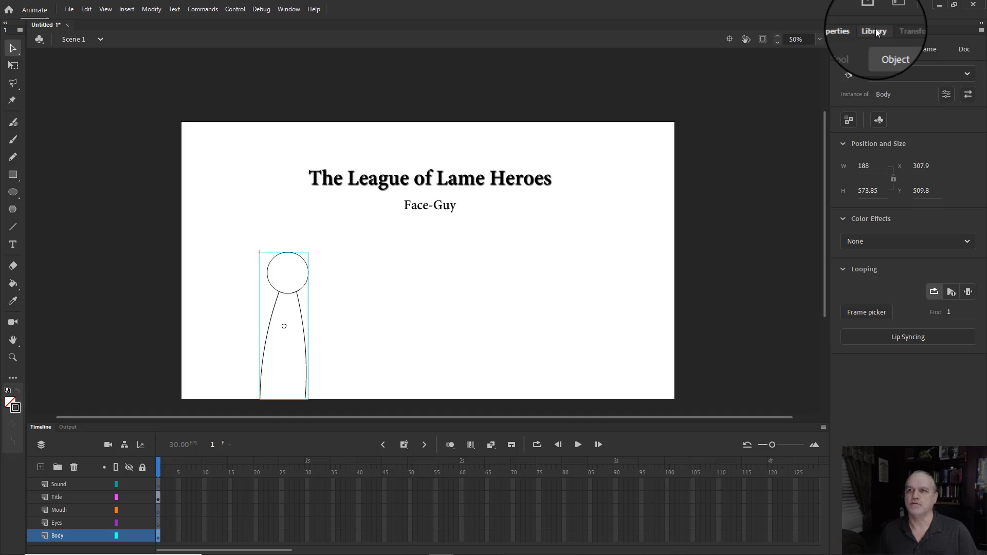
left_click(875, 29)
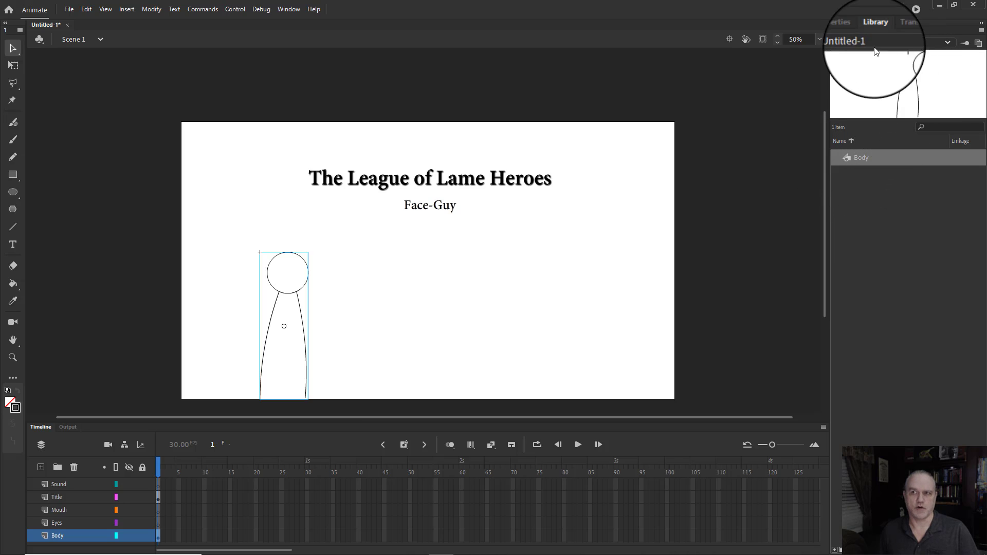
left_click(853, 30)
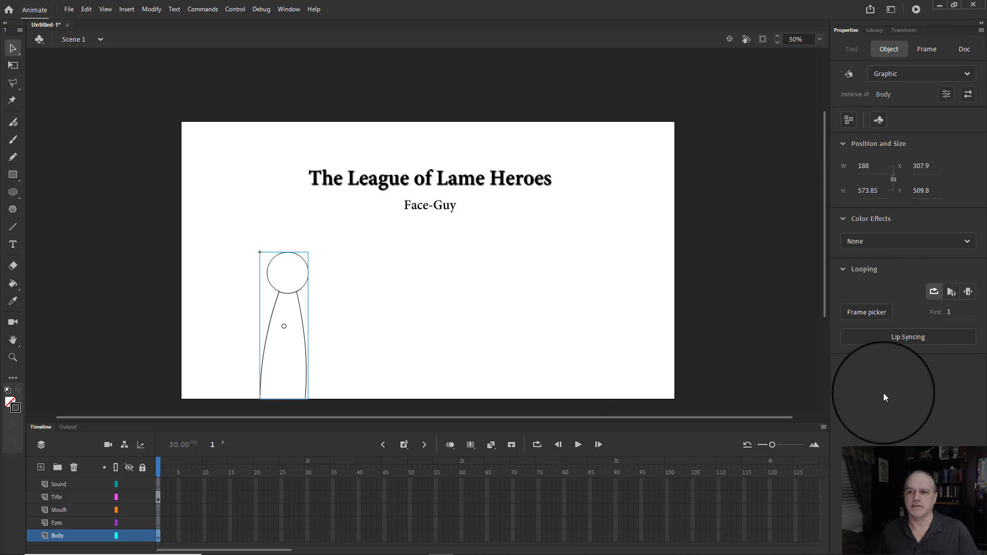
- On the Eyes layer, at 100% zoom, draw a small black strokeless eye dot
left_click(54, 523)
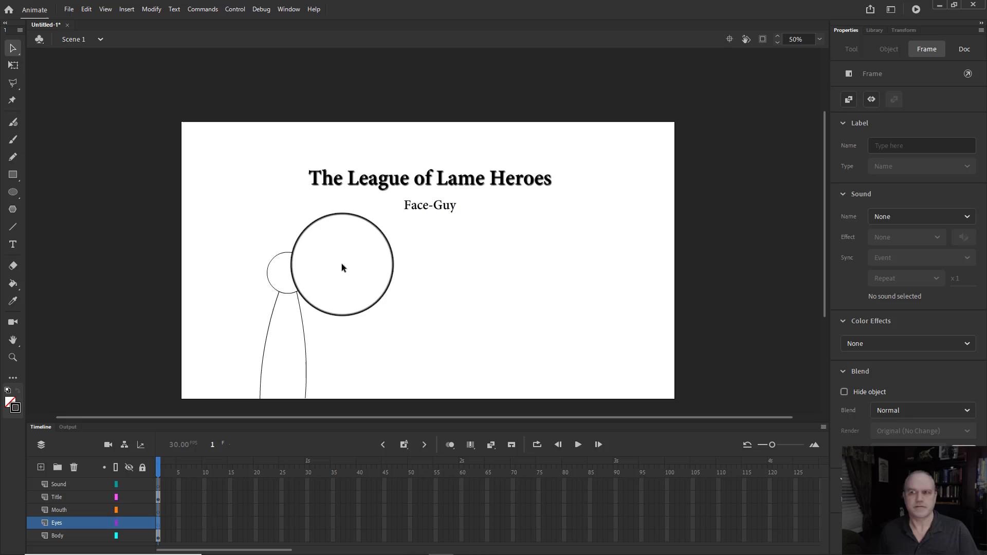
left_click(13, 191)
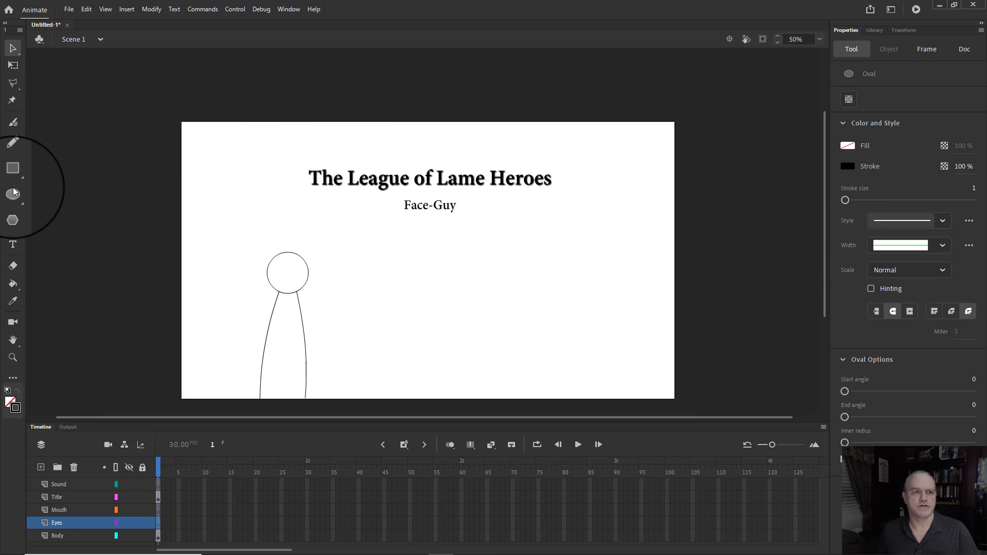
left_click(847, 146)
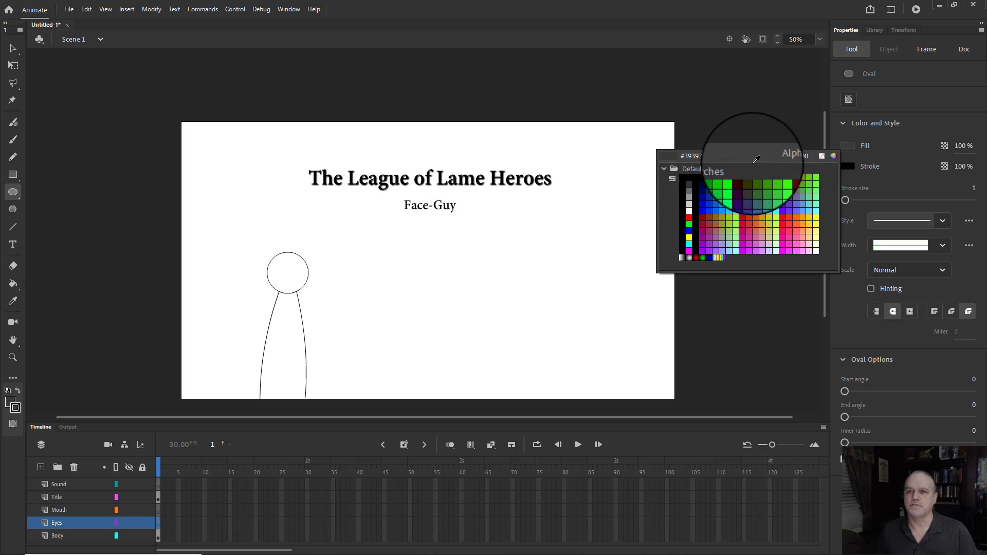
left_click(692, 173)
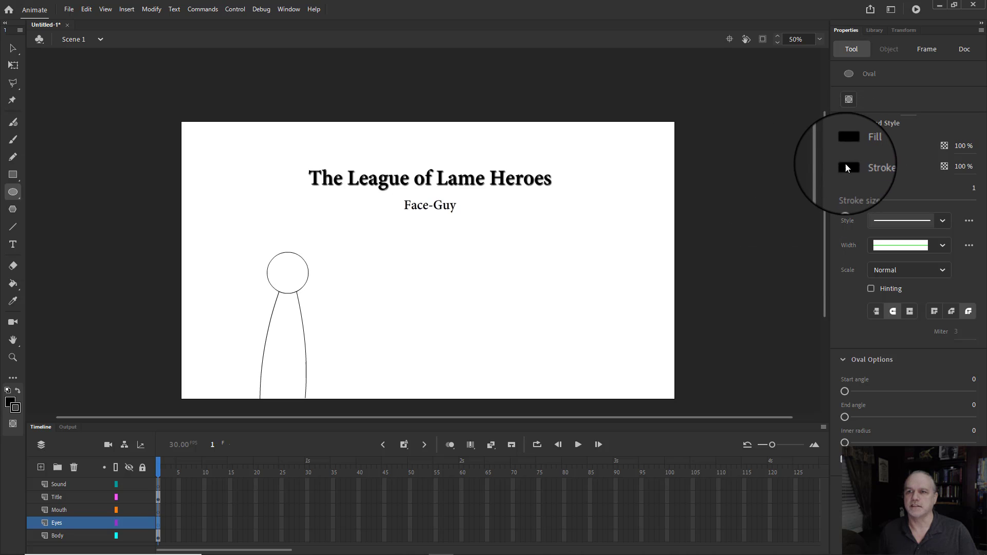
left_click(847, 166)
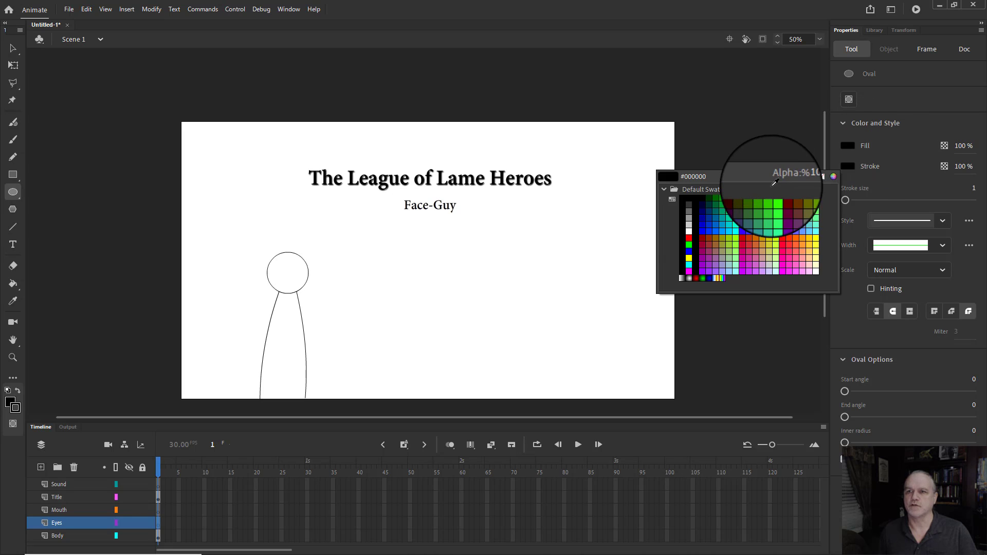
left_click(822, 176)
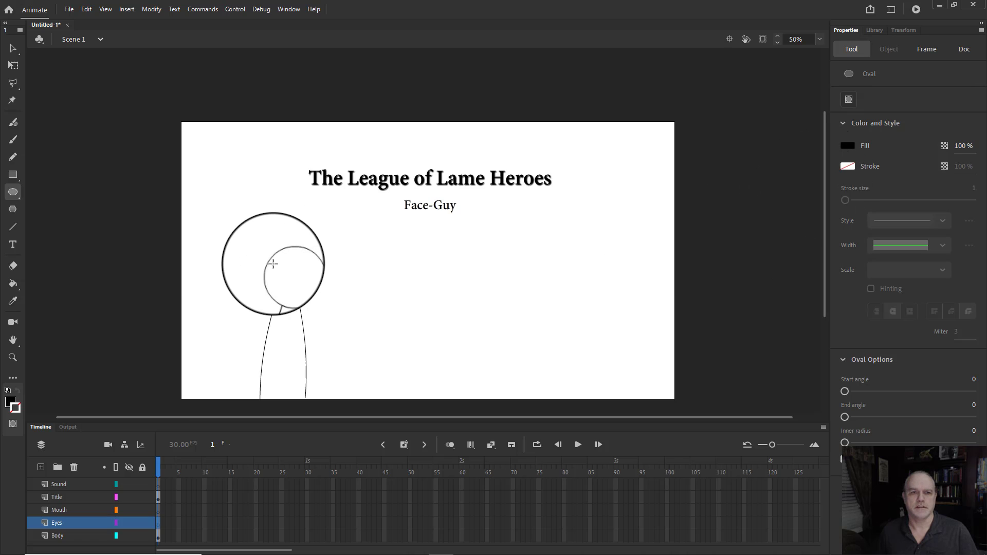
left_click(819, 39)
left_click(837, 124)
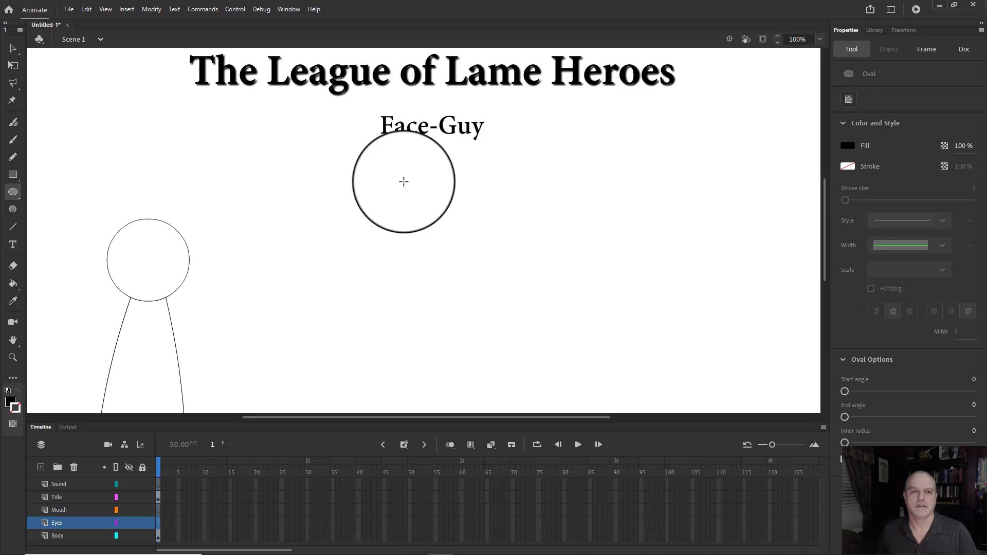
left_click_drag(117, 235, 129, 246)
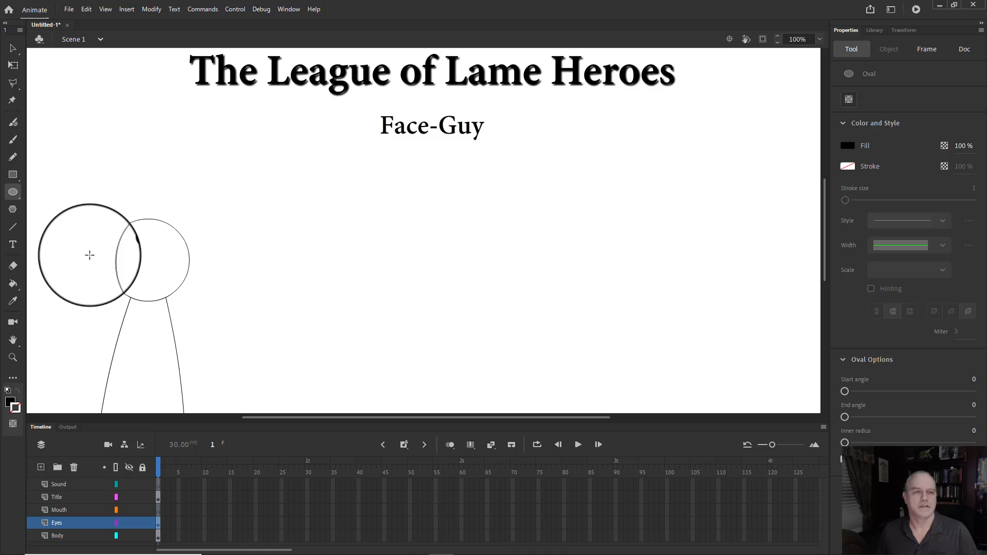
- Copy the eye dot and place the copy beside the first inside the head
left_click(14, 49)
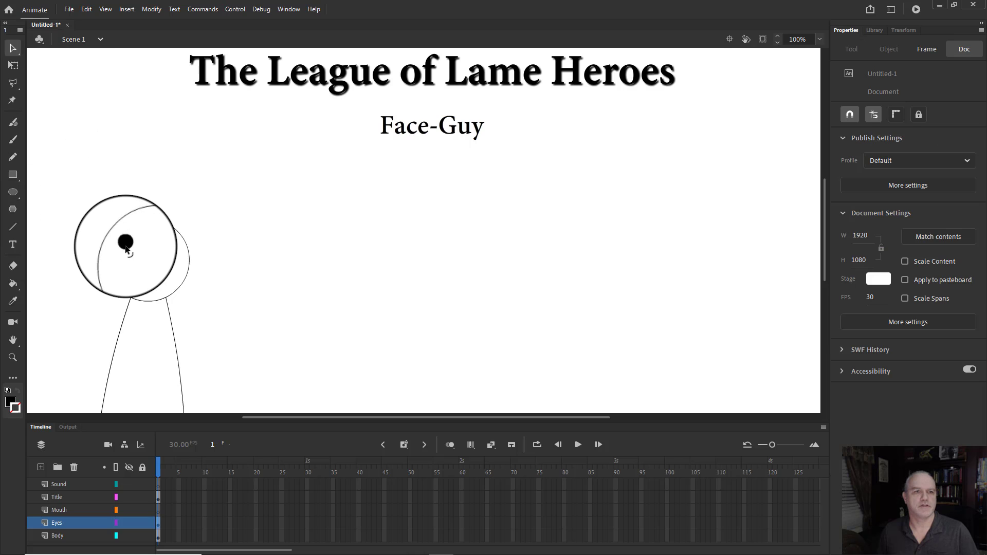
left_click(126, 243)
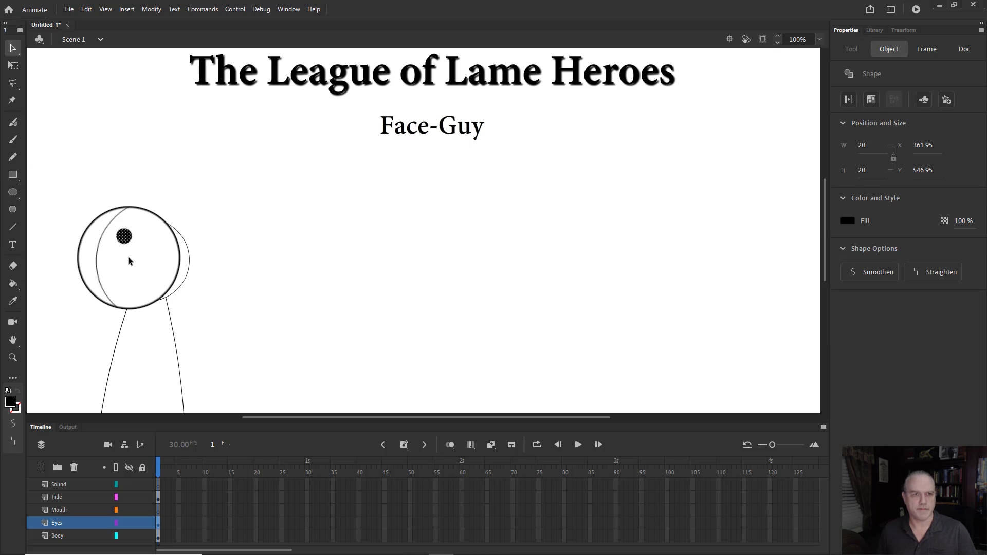
key("ctrl+c")
key("ctrl+v")
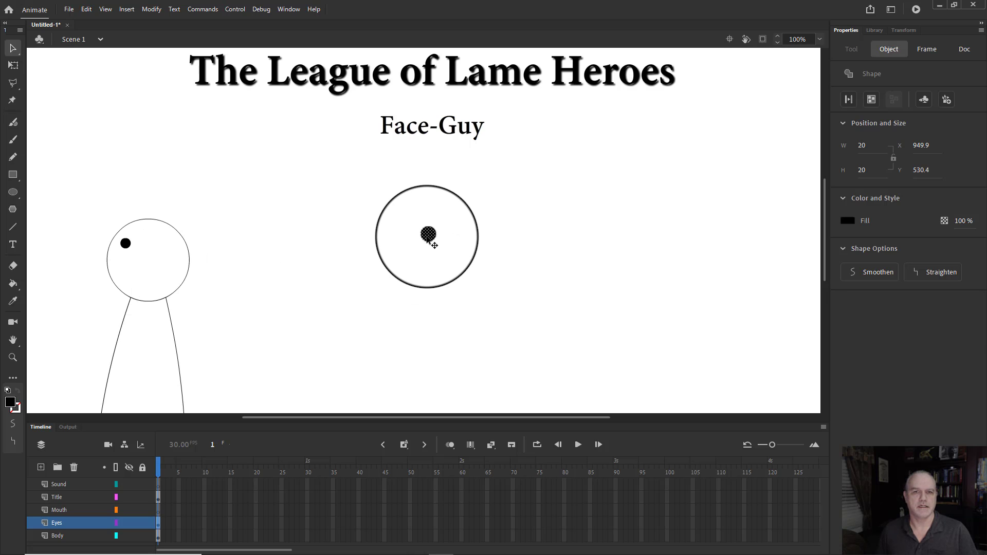
left_click_drag(428, 237, 163, 248)
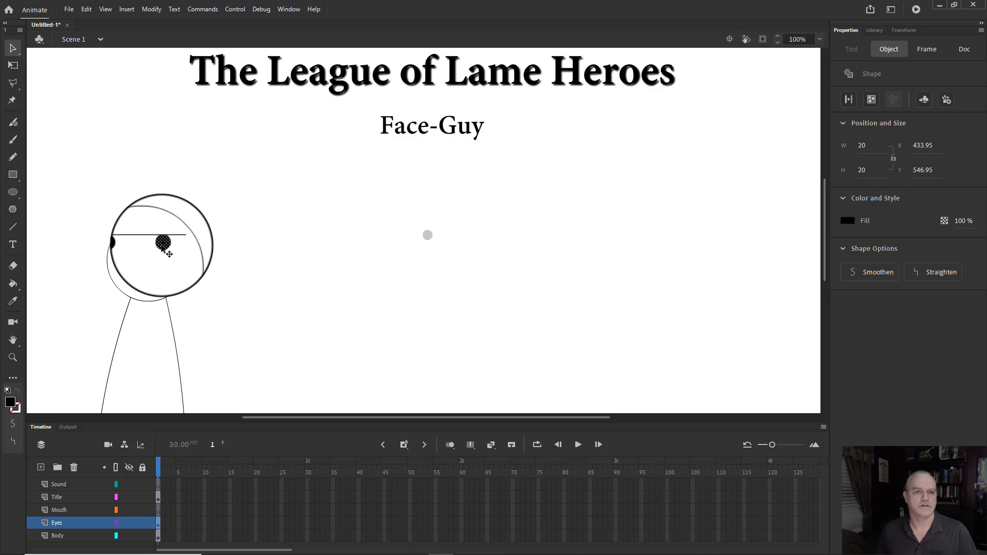
left_click(212, 251)
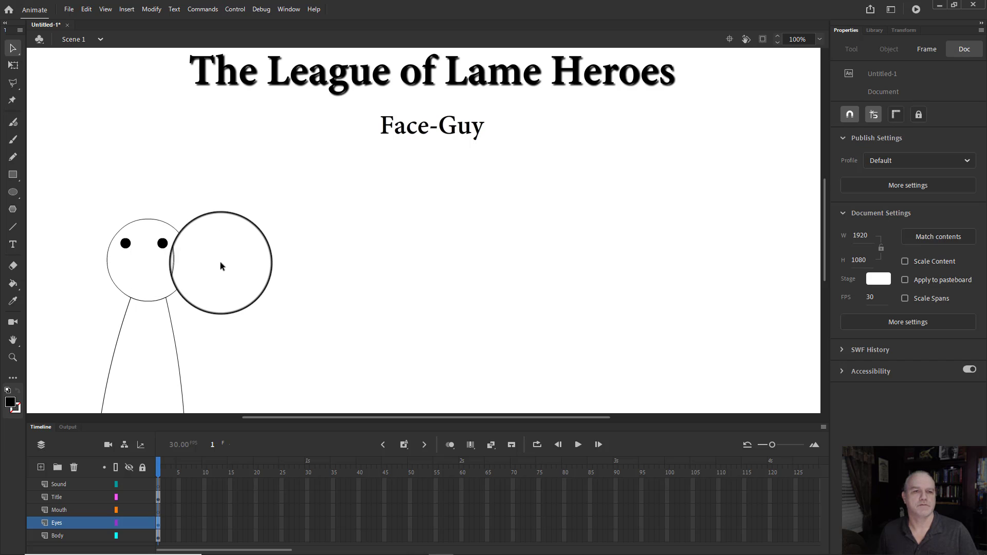
- Convert both eye dots into a graphic symbol named Eyes
left_click(12, 227)
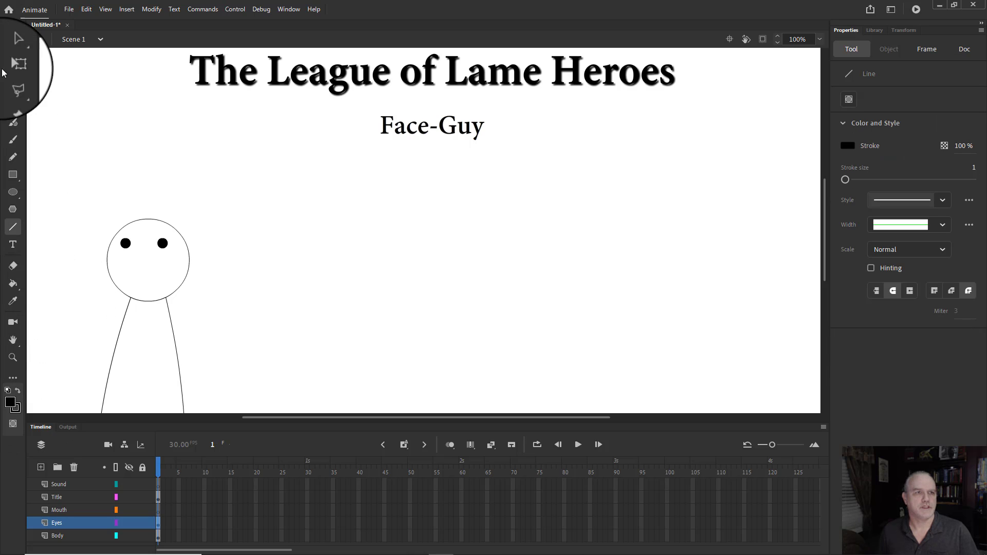
left_click(13, 48)
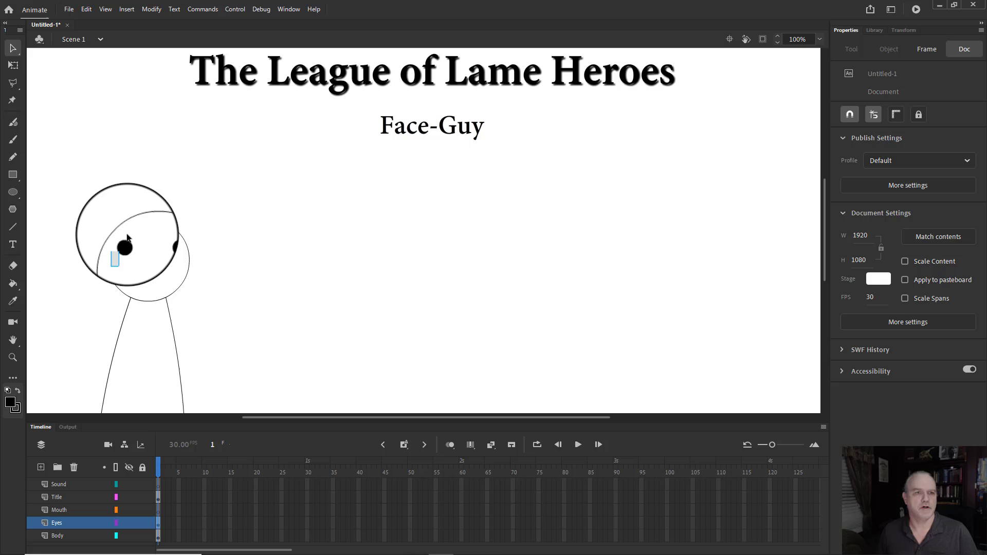
left_click(163, 243)
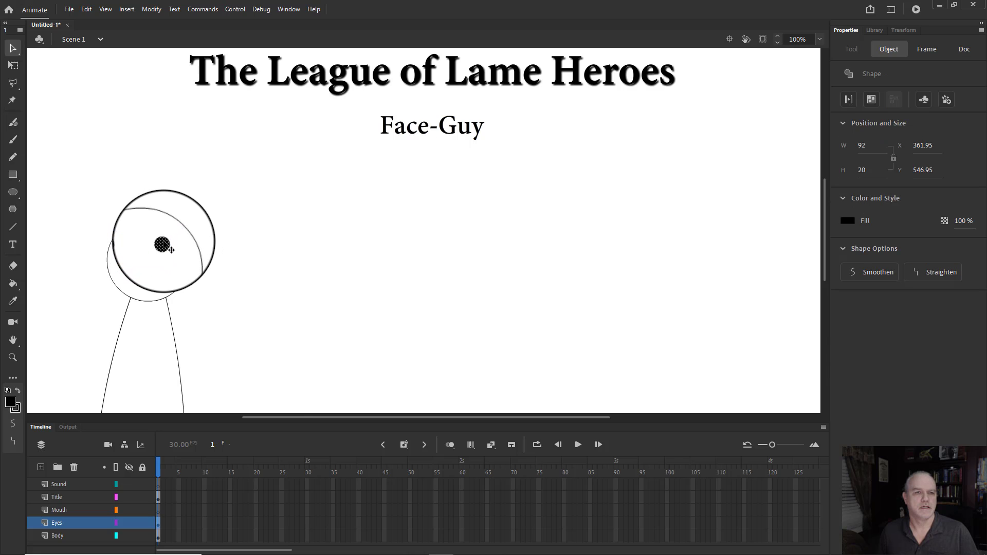
right_click(164, 242)
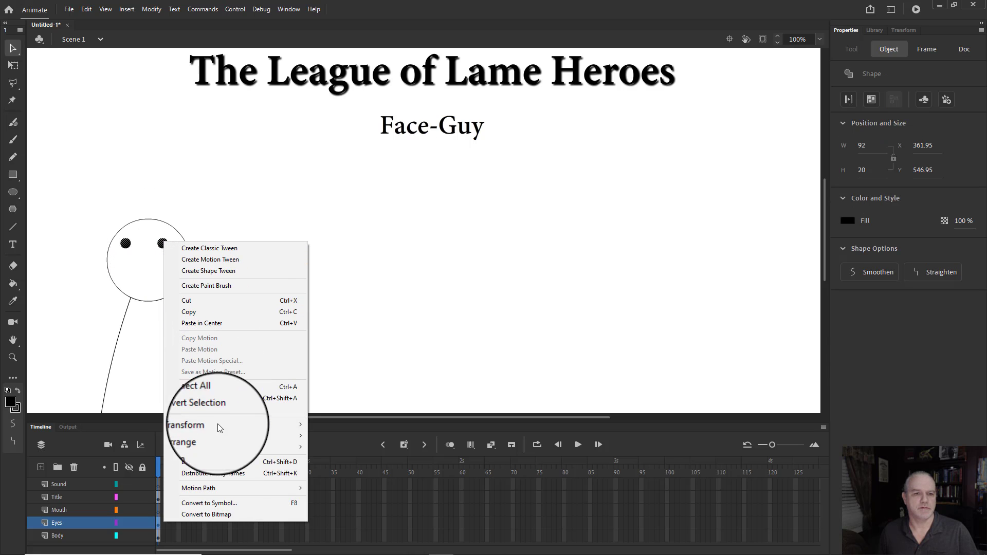
left_click(216, 503)
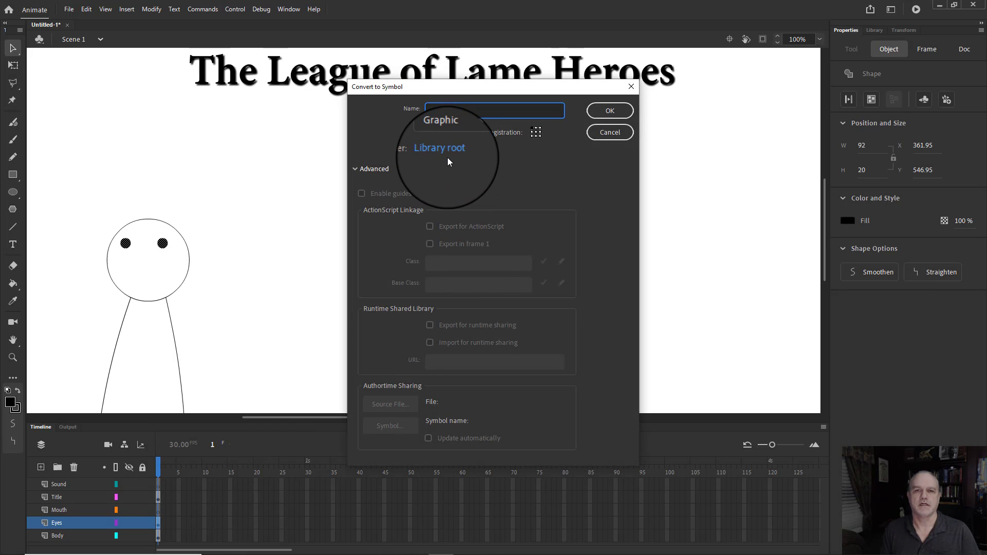
key("Return")
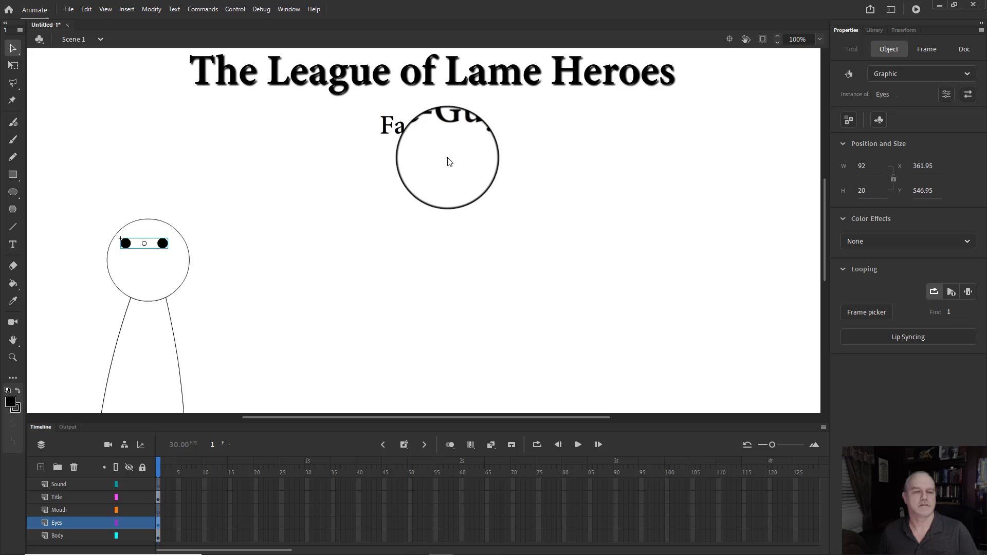
- On the Mouth layer, draw a straight line across the face and bend it into a smile
left_click(61, 510)
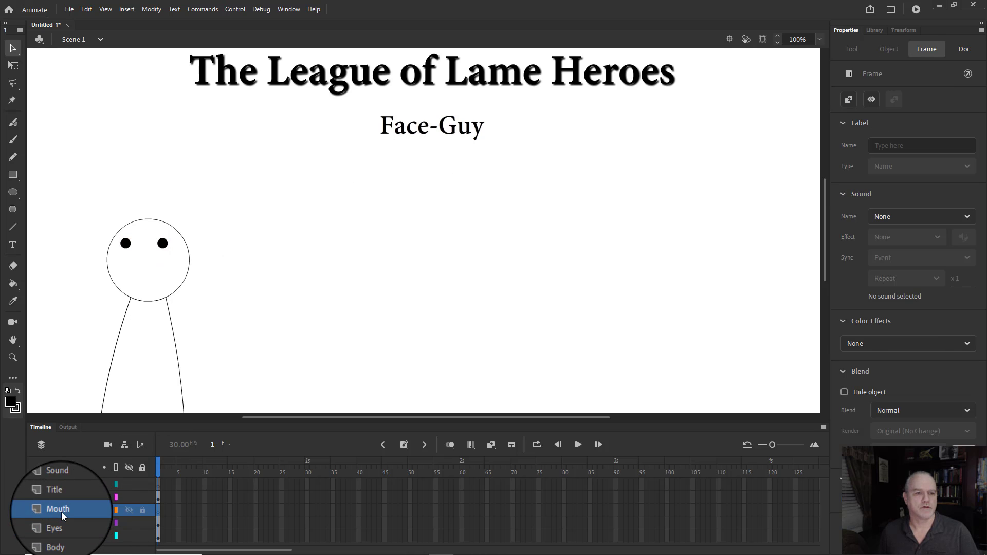
left_click(12, 227)
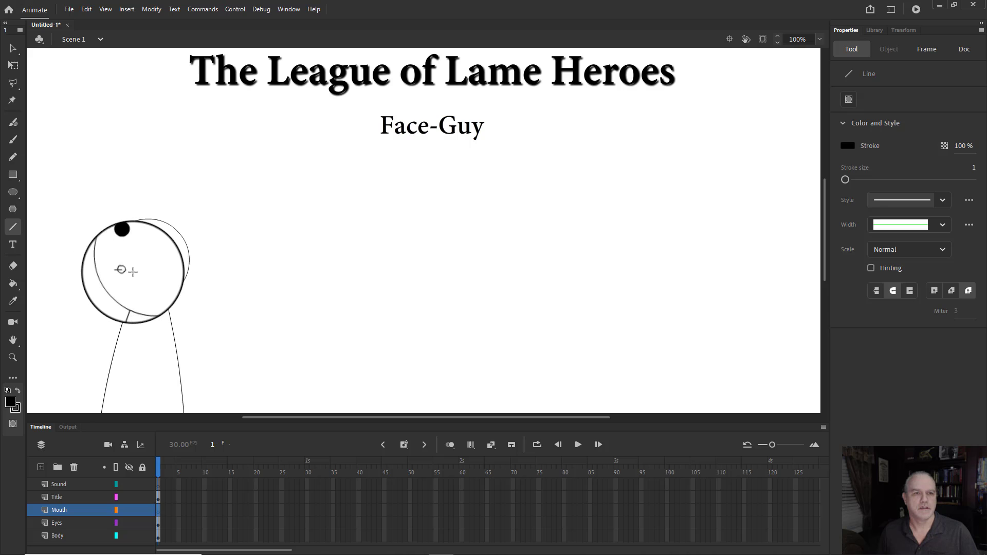
left_click_drag(104, 271, 155, 270)
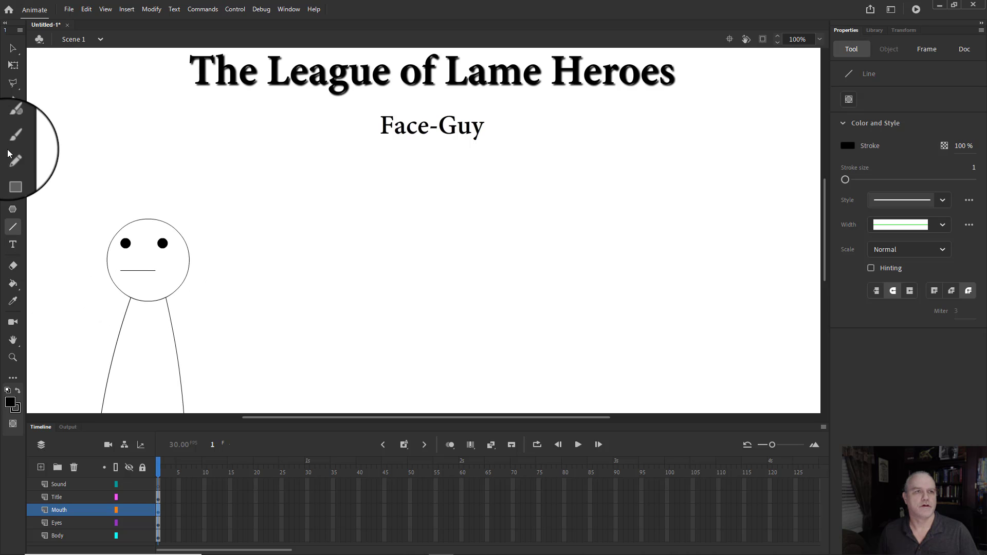
left_click(14, 65)
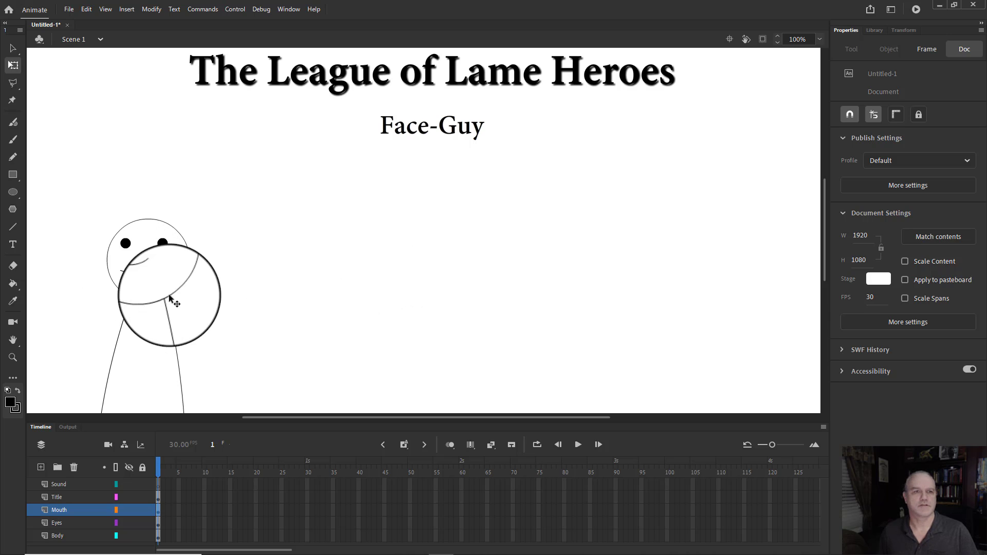
left_click(13, 48)
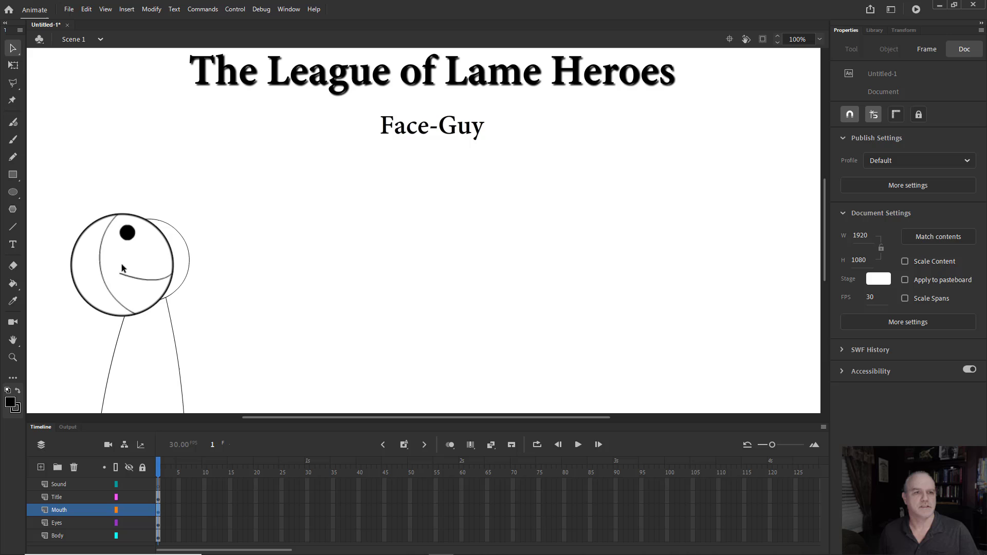
left_click_drag(117, 254, 165, 282)
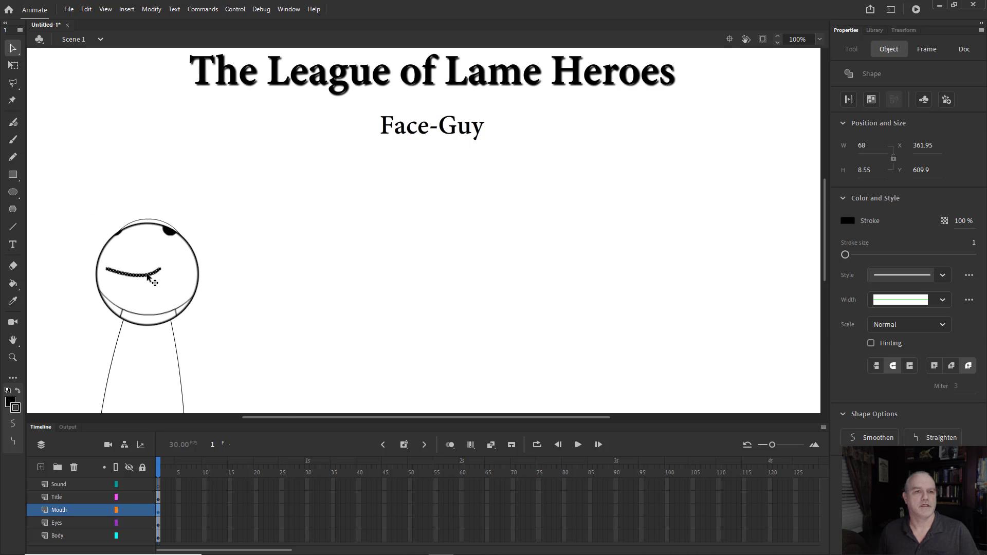
- Convert the mouth line into a graphic symbol named Mouth
right_click(148, 276)
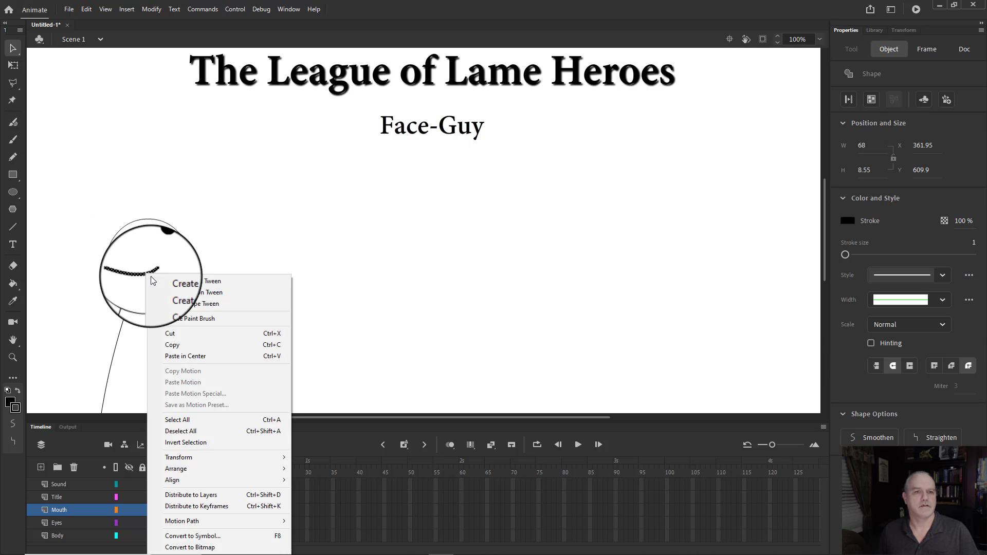
left_click(189, 537)
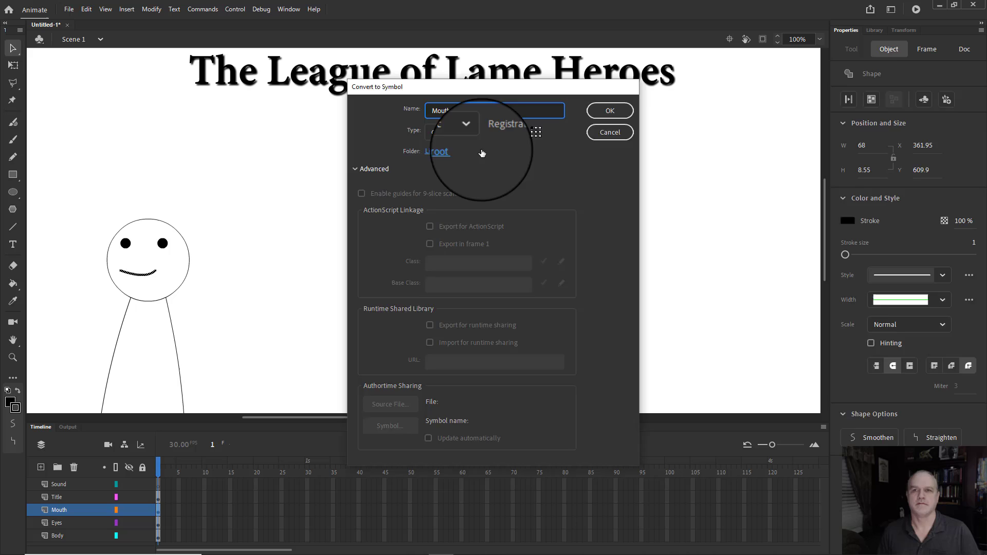
key("Return")
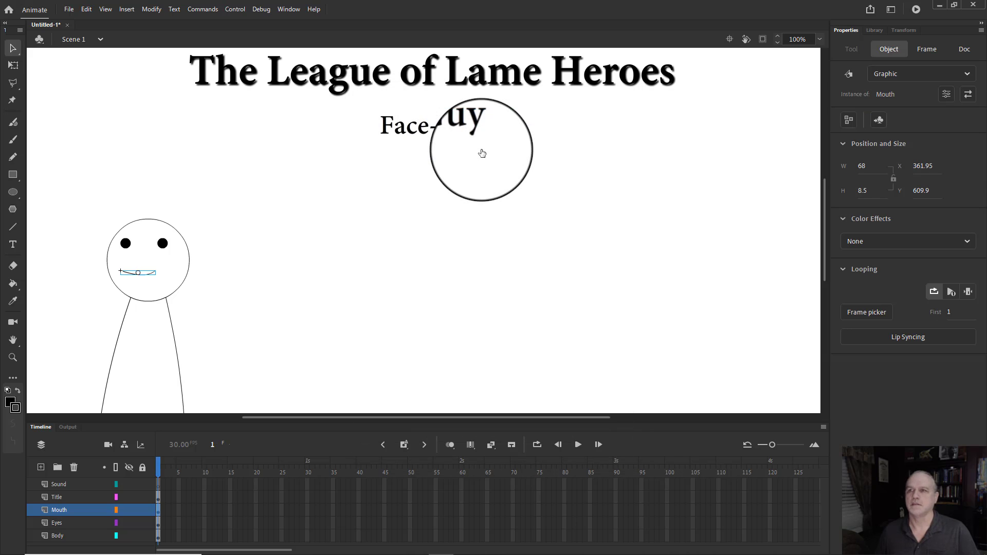
- Check the Library panel and set the stage view zoom to 50%
left_click(879, 31)
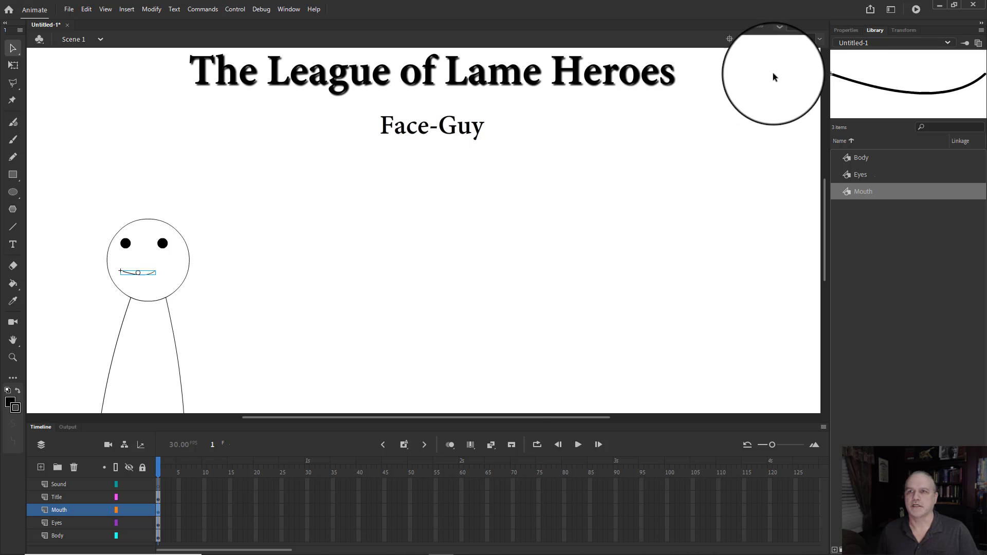
left_click(820, 38)
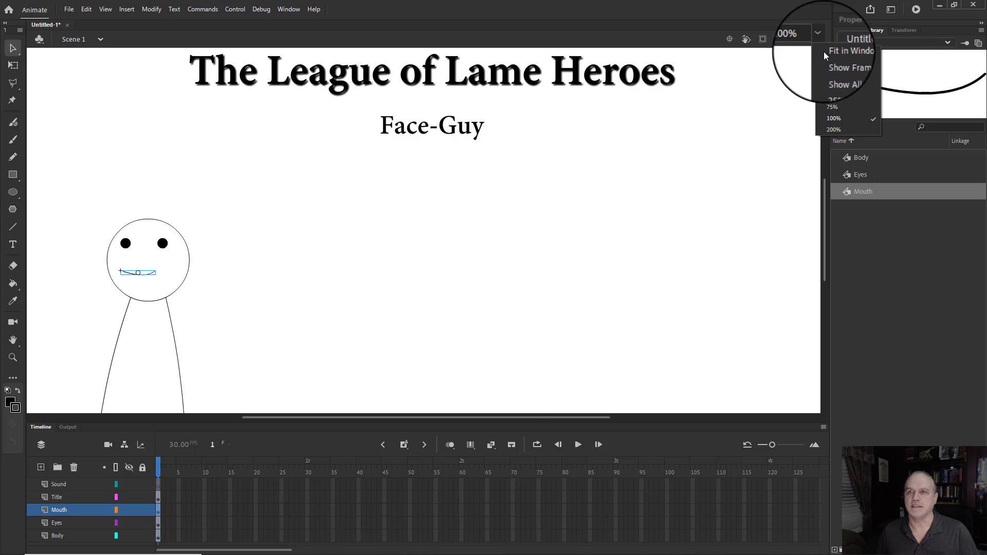
left_click(830, 98)
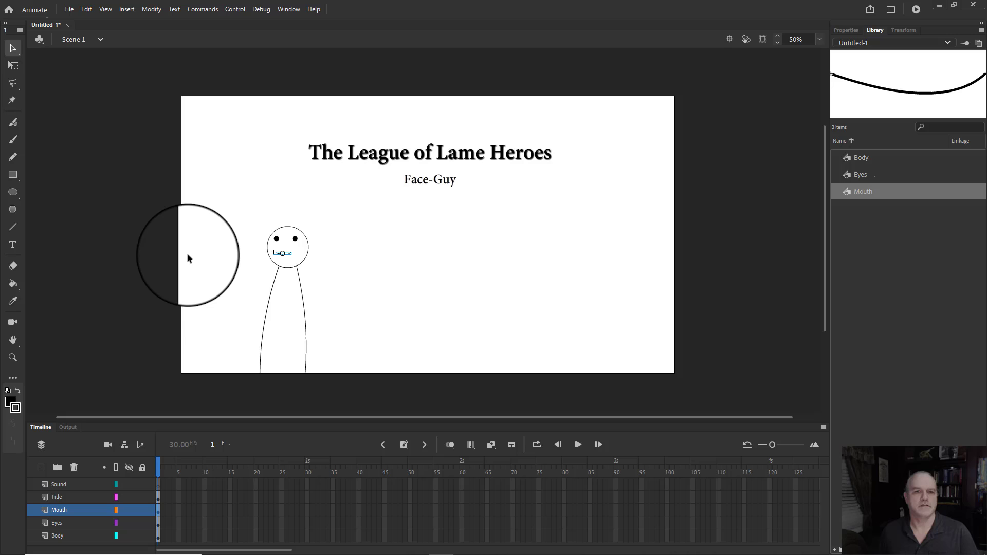
- Marquee-select the body, eyes and mouth, then shift-nudge the figure left past the stage edge
left_click(137, 332)
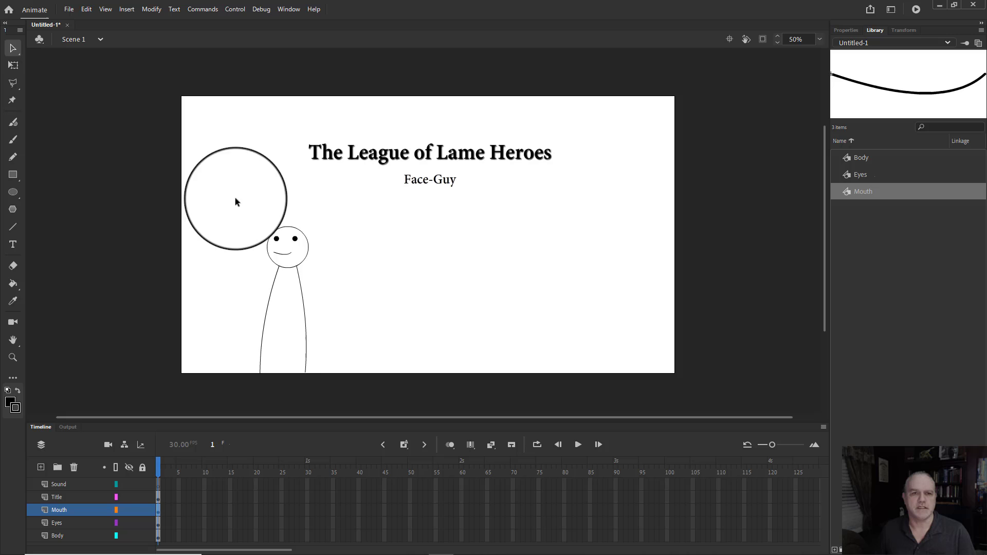
left_click_drag(232, 195, 335, 391)
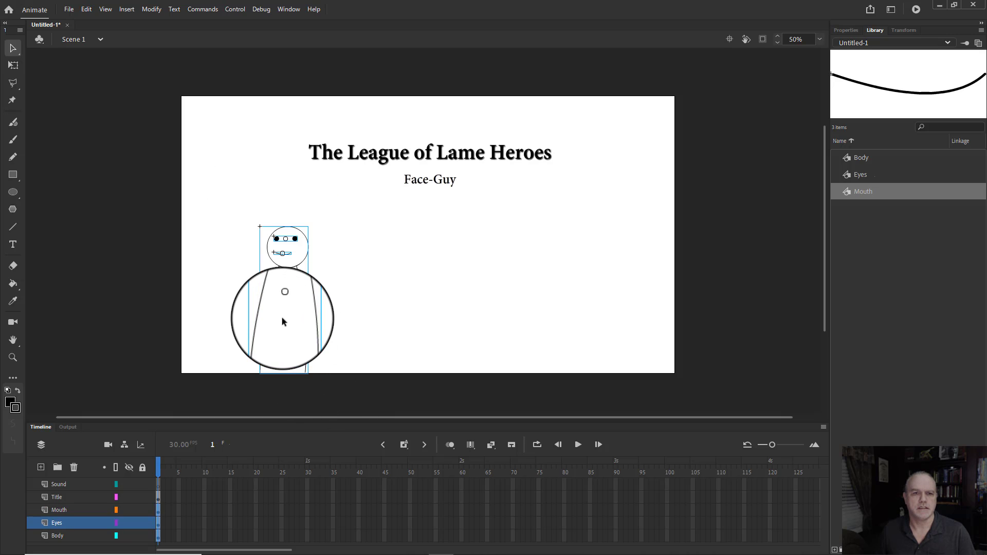
left_click_drag(224, 174, 414, 494)
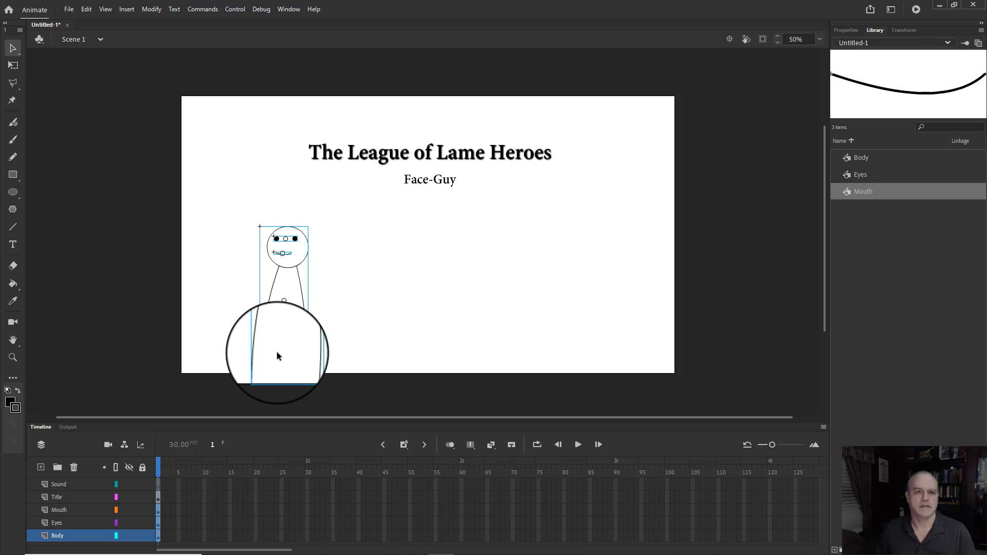
key("shift+Left")
key("shift+Left")
key("shift+Left")
key("shift+Left")
key("shift+Left")
key("shift+Left")
key("shift+Left")
key("shift+Left")
key("shift+Left")
key("shift+Left")
key("shift+Left")
key("shift+Left")
key("shift+Left")
key("shift+Left")
key("shift+Left")
key("shift+Left")
key("shift+Left")
key("shift+Left")
key("shift+Left")
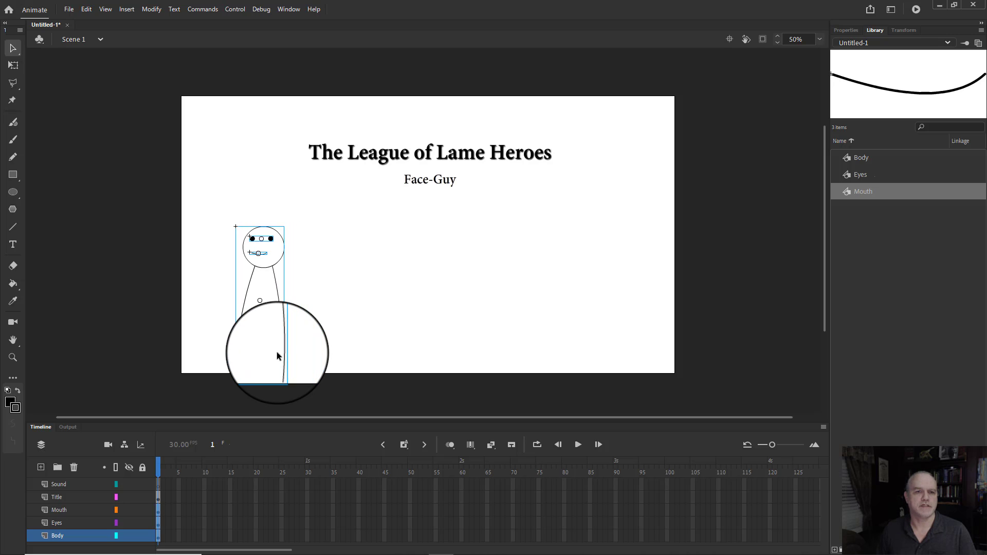
key("shift+Left")
key("shift+Left")
key("shift+Left")
key("shift+Left")
key("shift+Left")
key("shift+Left")
key("shift+Left")
key("shift+Left")
key("shift+Left")
key("shift+Left")
key("shift+Left")
key("shift+Left")
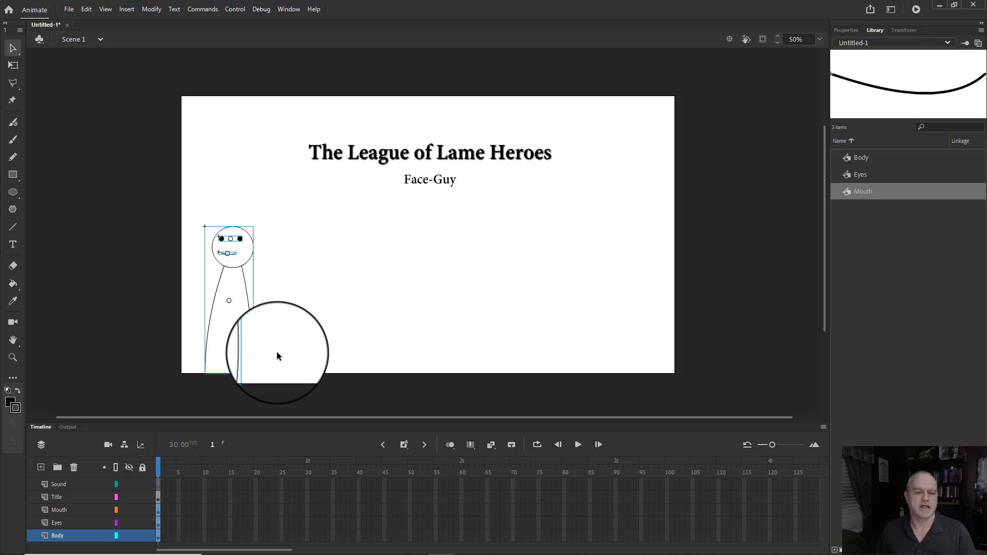
key("shift+Left")
key("shift+Left")
key("shift+Left")
key("shift+Left")
key("shift+Left")
key("shift+Left")
key("shift+Left")
key("shift+Left")
key("shift+Left")
key("shift+Left")
key("shift+Left")
key("shift+Left")
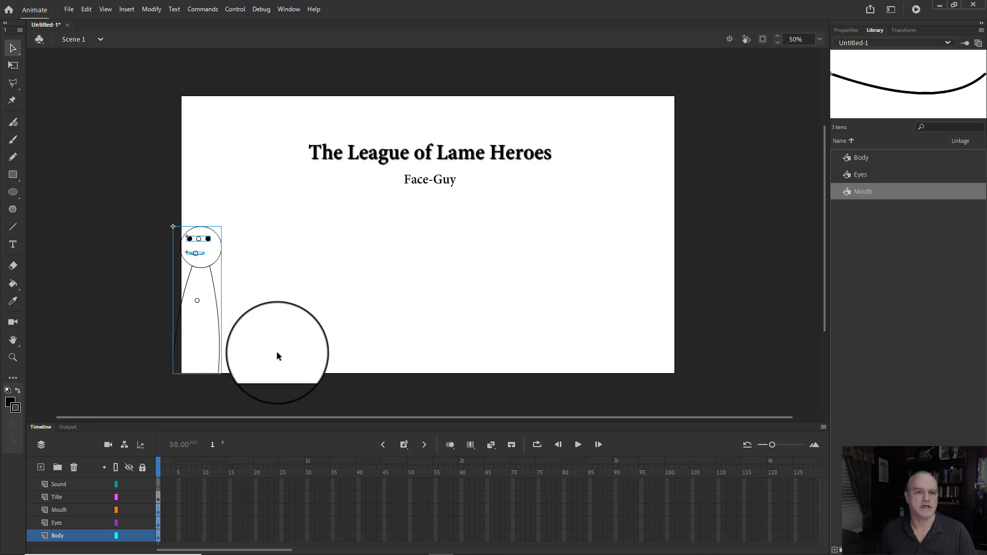
key("shift+Left")
key("shift+Left")
key("shift+Left")
key("shift+Left")
key("shift+Left")
key("shift+Left")
key("shift+Left")
key("shift+Left")
key("shift+Left")
key("shift+Left")
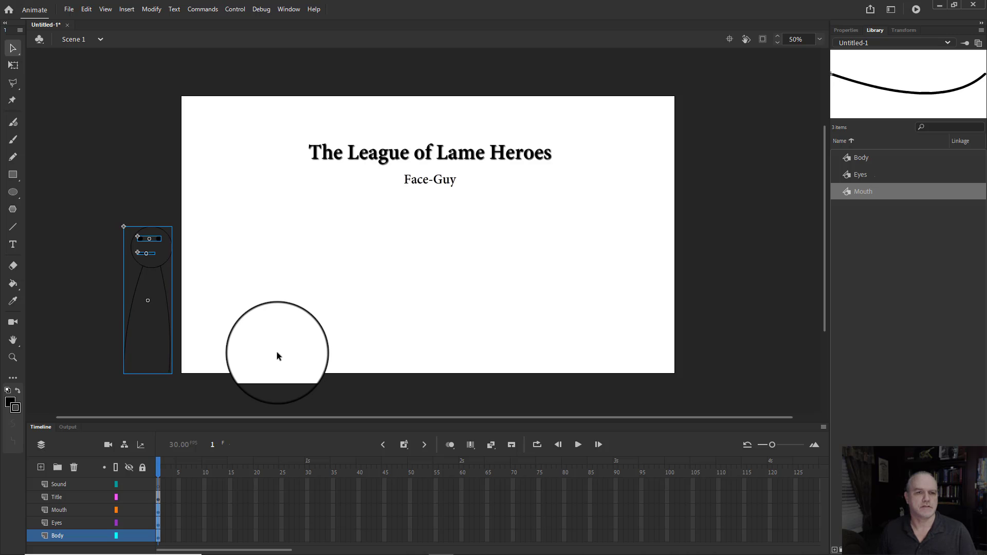
key("shift+Right")
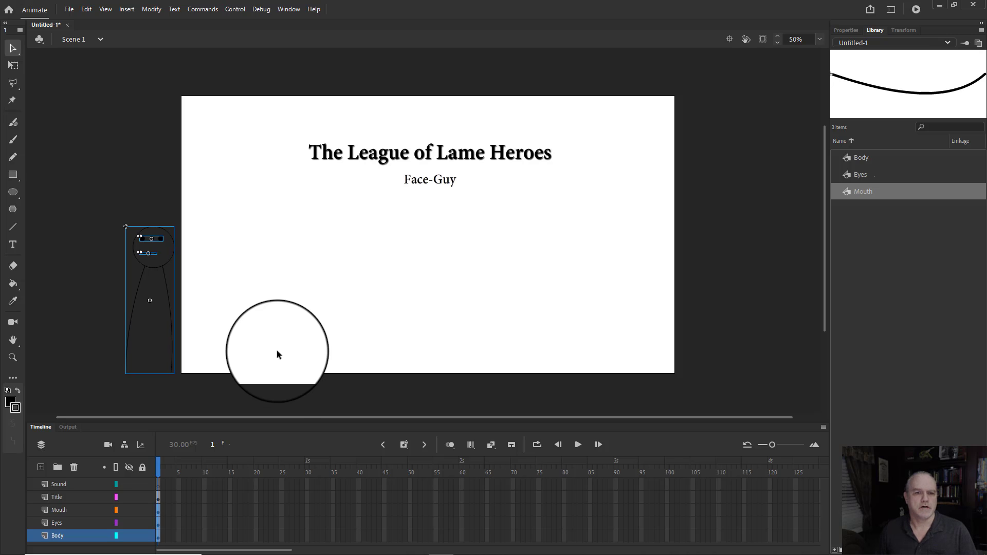
- Widen the timeline frame spacing, scroll right and select frame 150
left_click(257, 397)
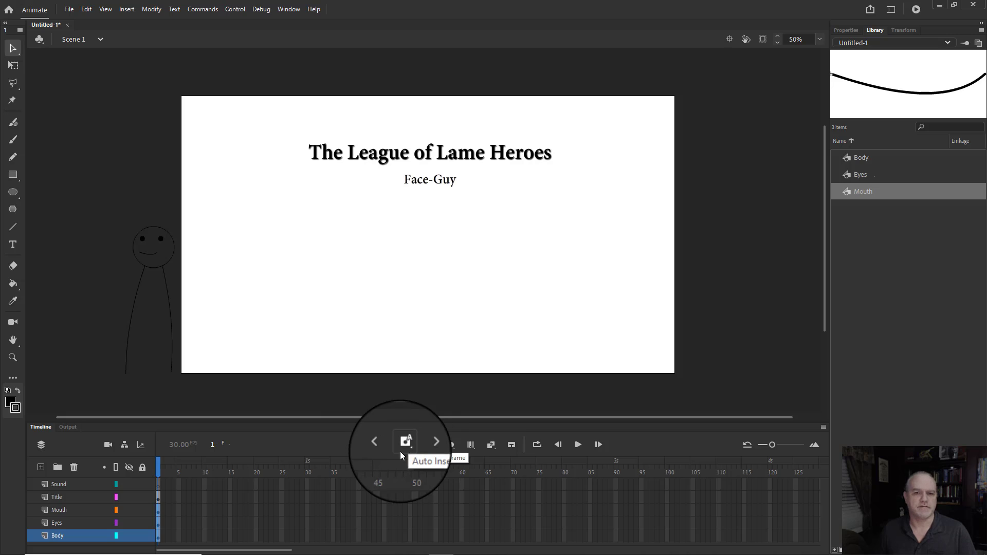
key("ctrl+a")
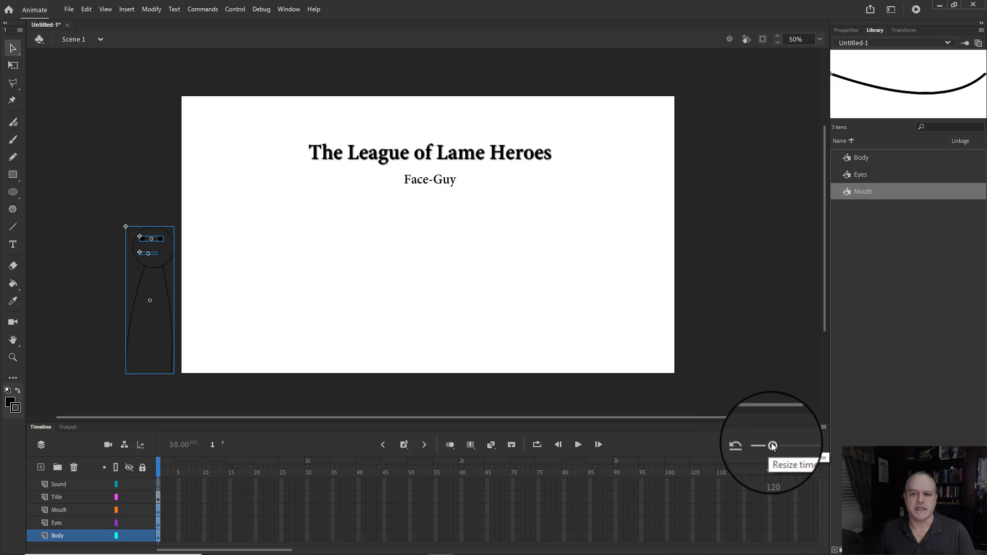
left_click_drag(772, 445, 770, 442)
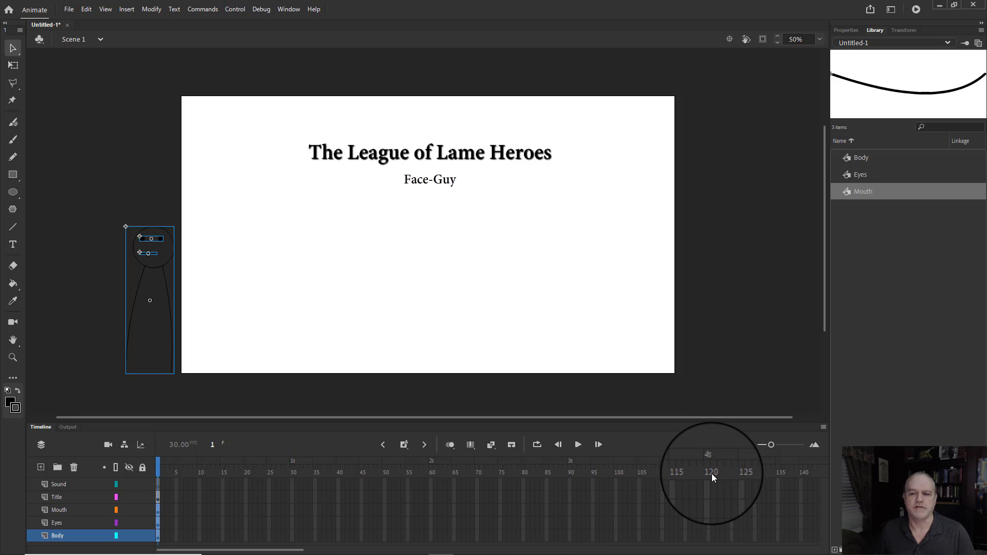
left_click_drag(278, 549, 328, 538)
left_click(677, 471)
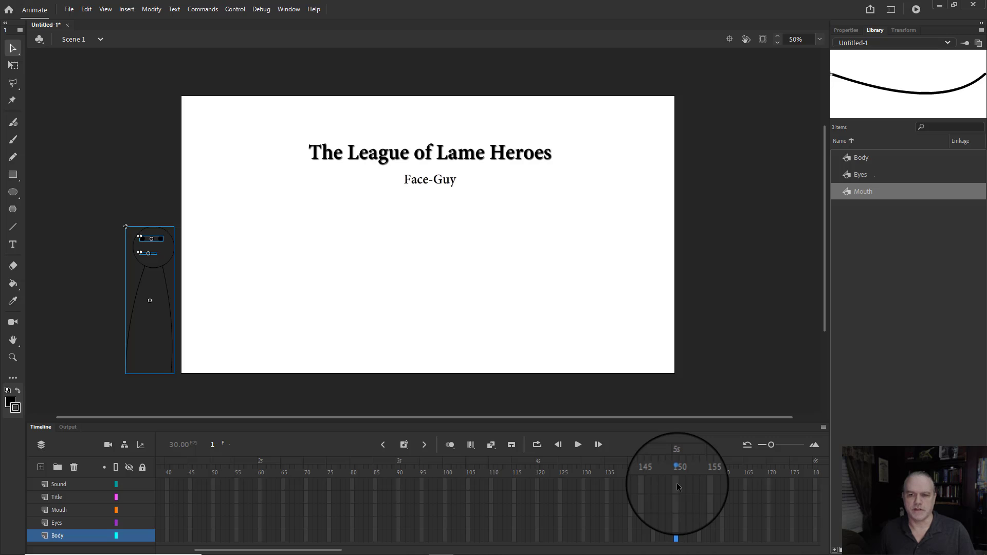
- Select frame 150 on all layers and insert frames so every layer runs to 150
left_click_drag(677, 483, 664, 503)
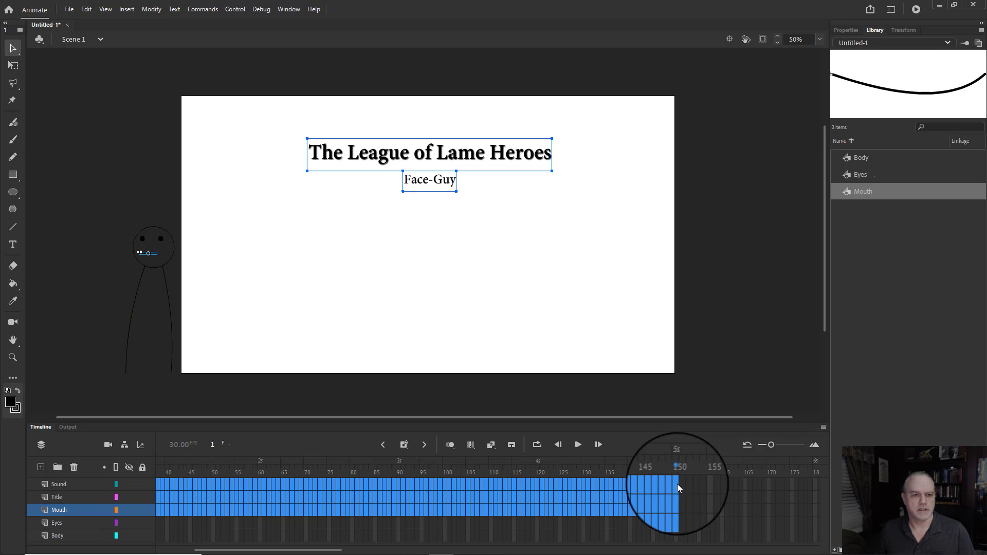
left_click(674, 520)
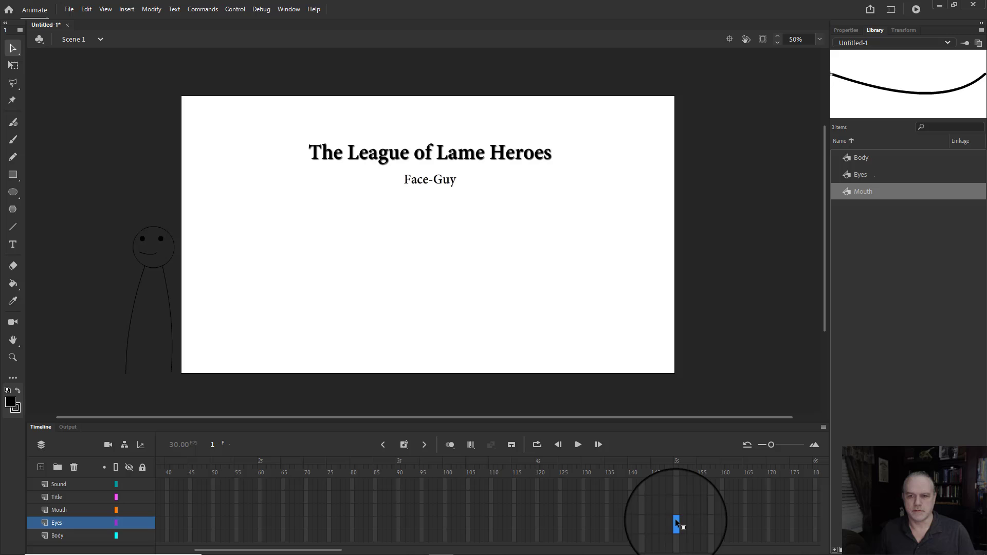
left_click(676, 537)
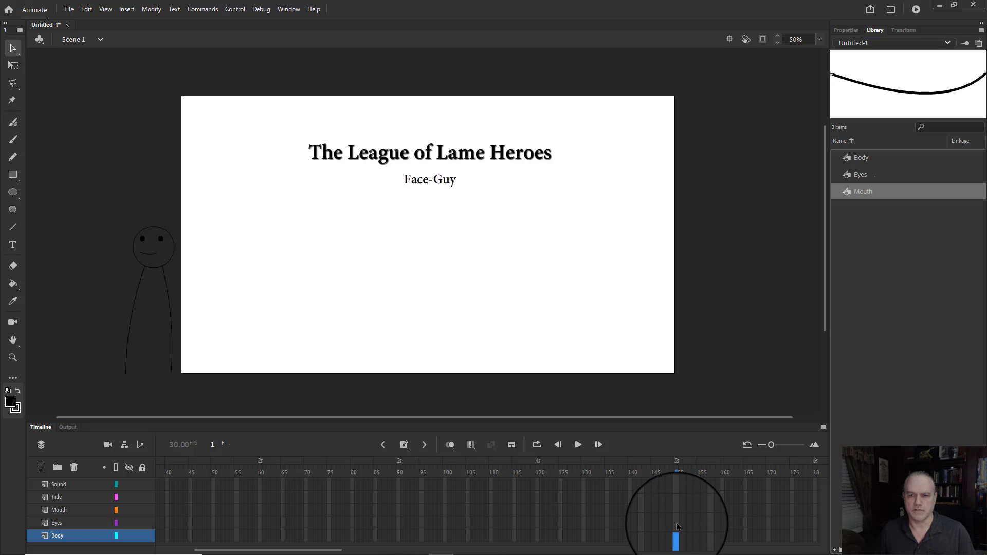
left_click(677, 521)
left_click_drag(677, 519, 676, 482)
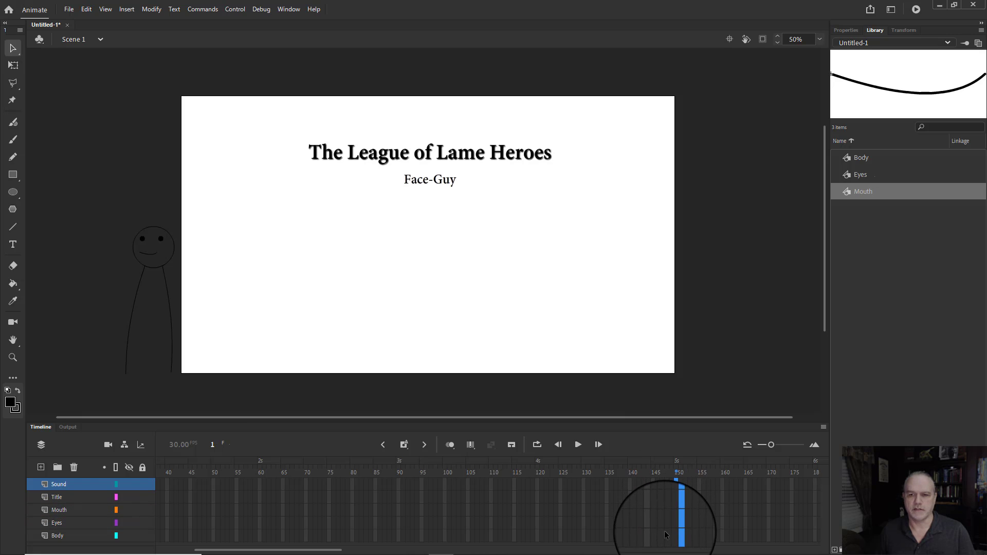
right_click(676, 495)
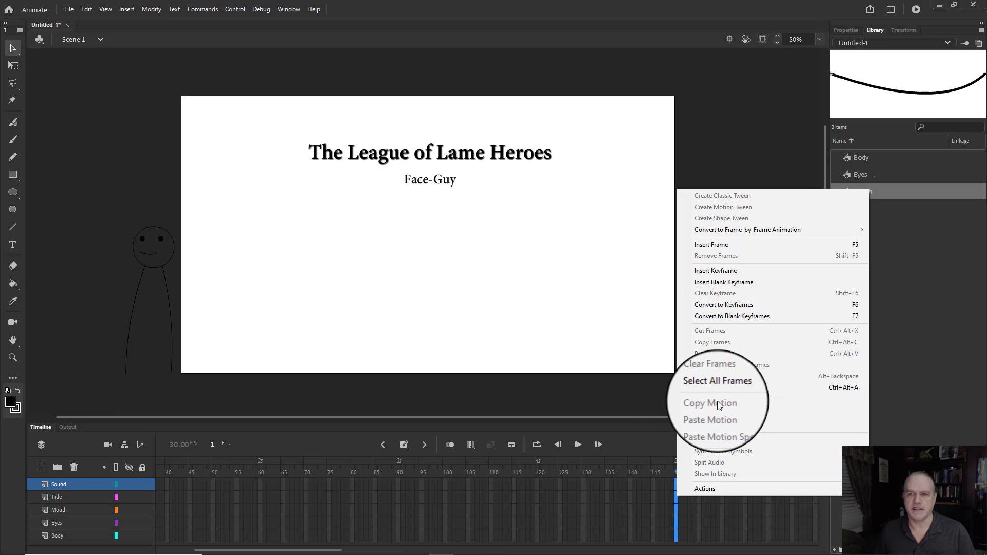
left_click(727, 278)
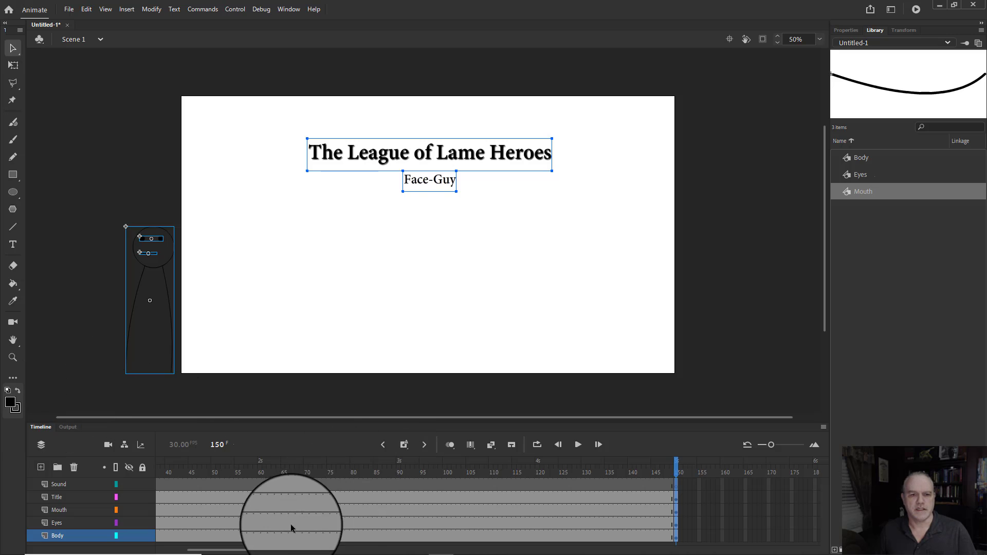
- Adjust the timeline zoom and scroll to see the whole 150-frame span
left_click_drag(287, 549, 266, 549)
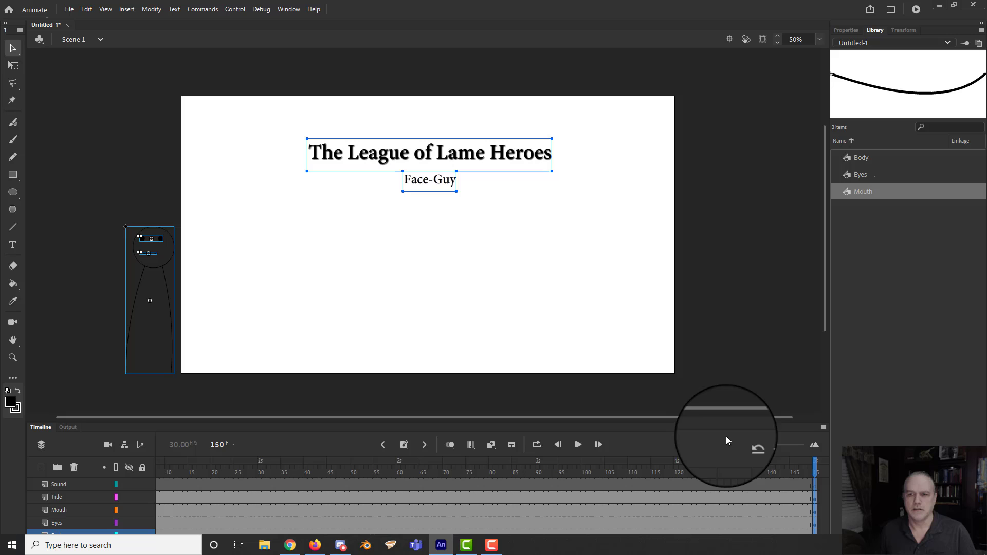
left_click_drag(767, 449, 766, 448)
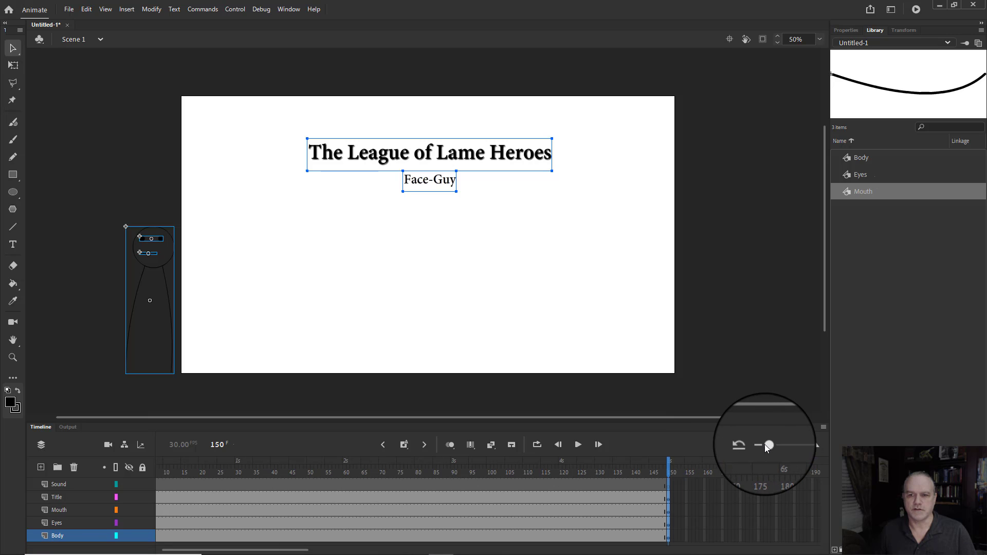
left_click_drag(241, 549, 218, 549)
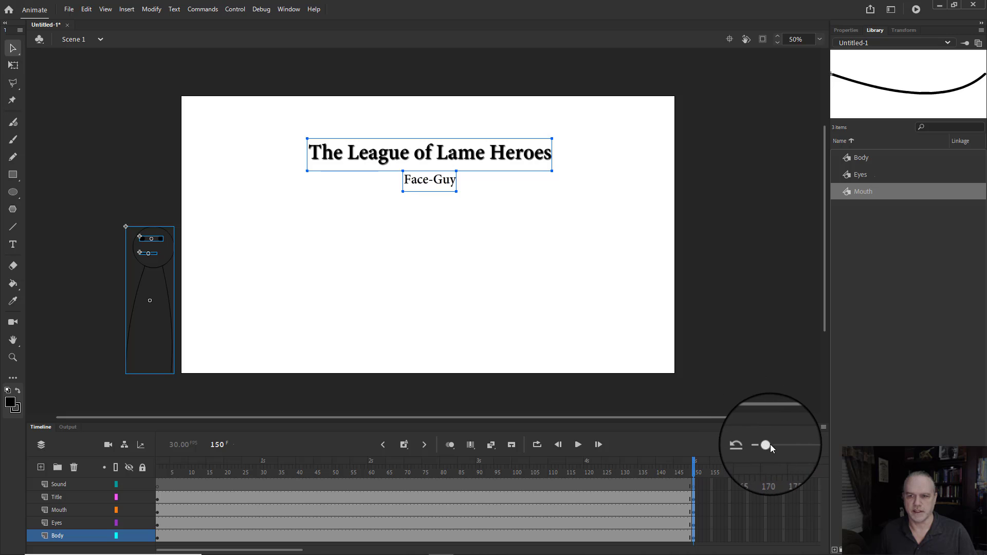
left_click_drag(771, 448, 769, 449)
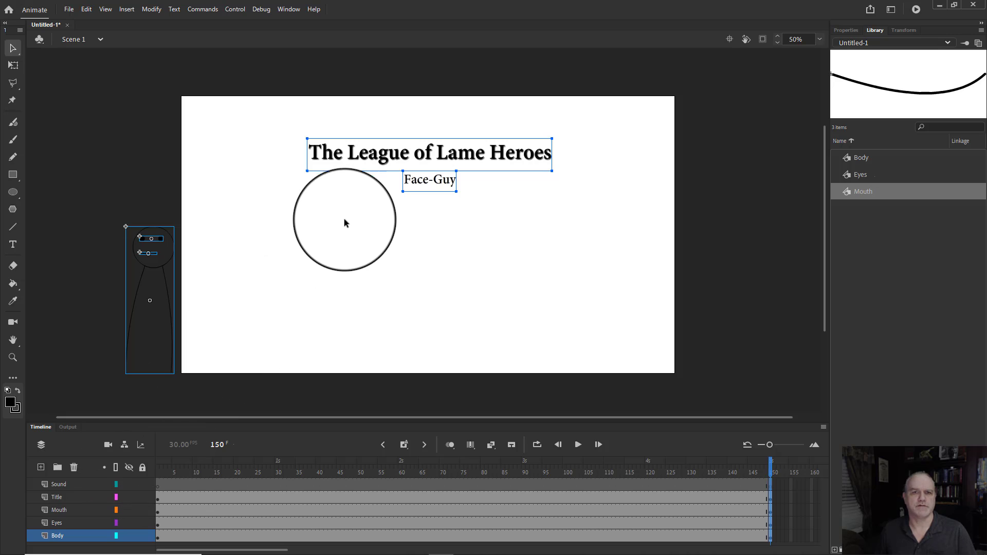
- Select frame 60 on the Mouth layer of the timeline
left_click_drag(344, 220, 346, 213)
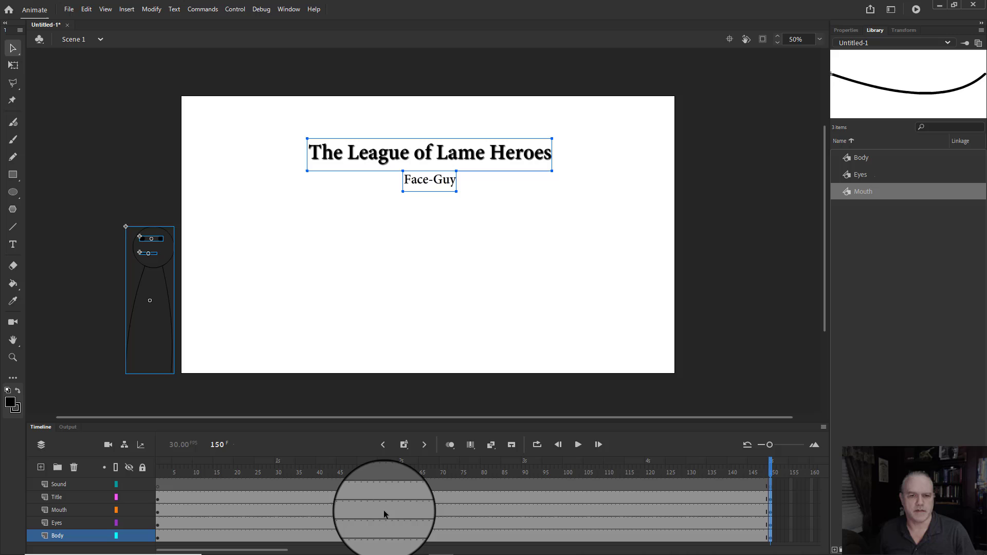
- Insert keyframes at frame 60 on Mouth, Eyes and Body, and move the figure beneath the title
left_click(400, 510)
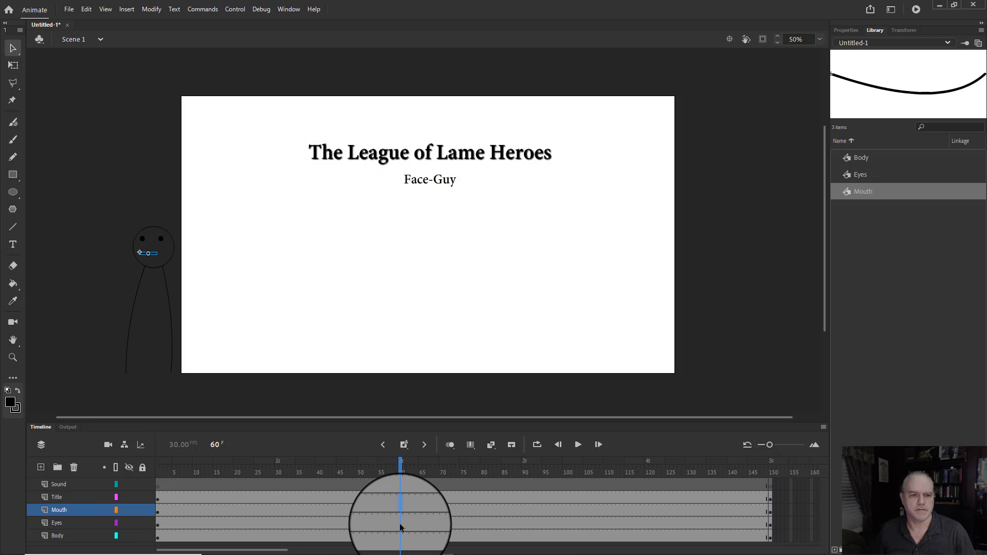
left_click(399, 523)
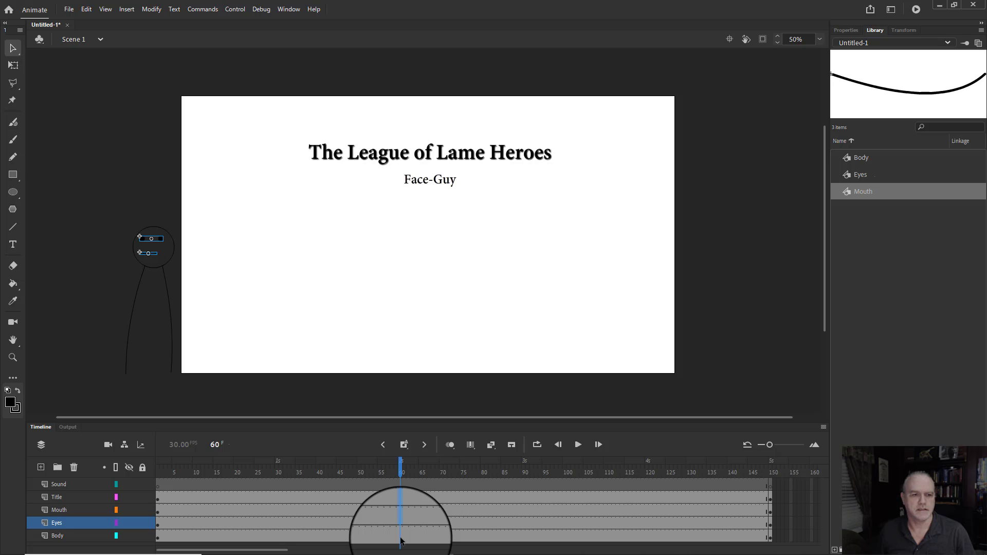
left_click(401, 536)
left_click_drag(401, 537, 403, 508)
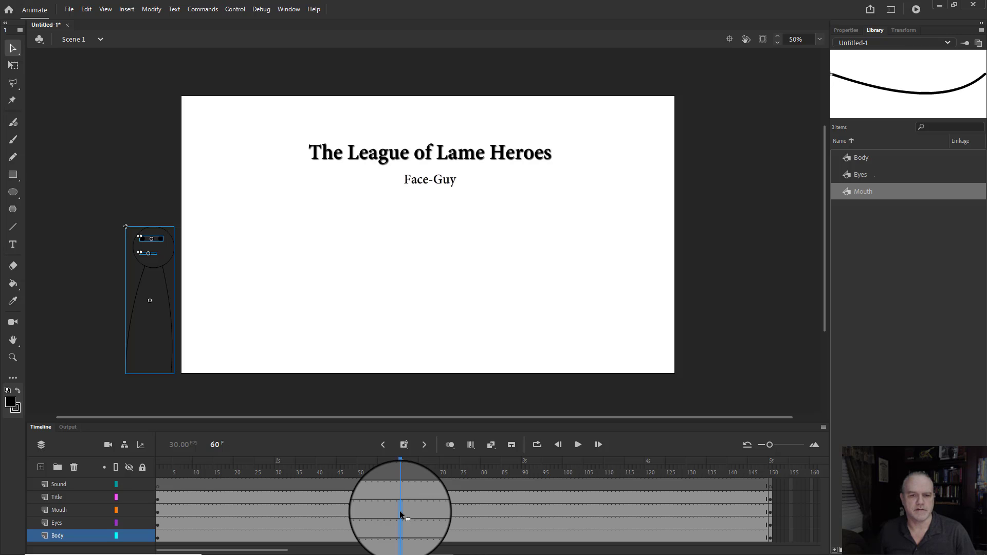
right_click(399, 511)
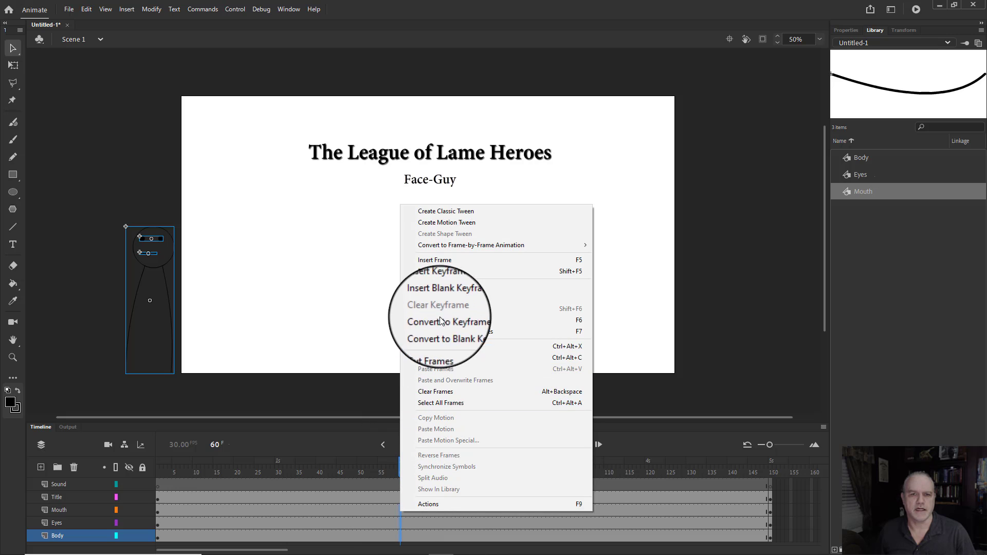
left_click(441, 286)
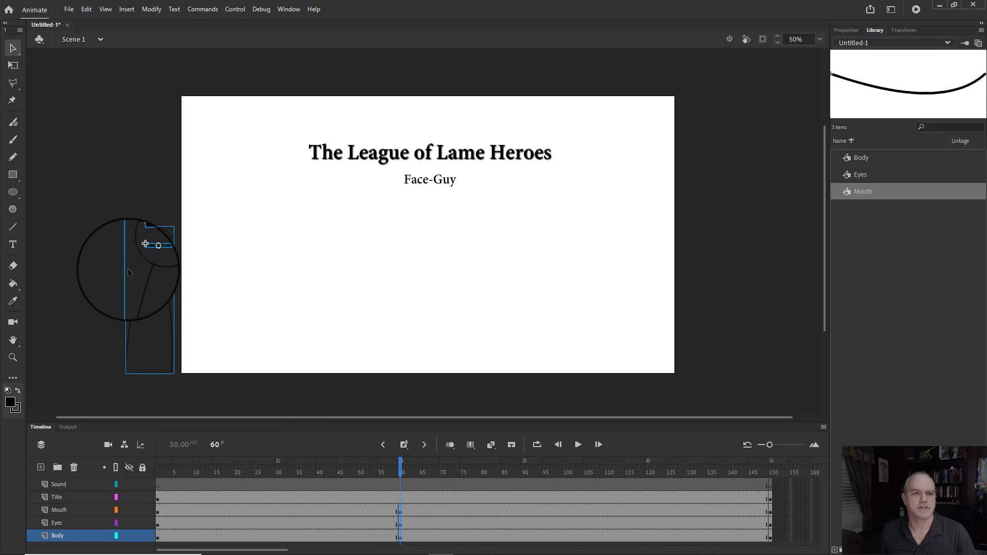
left_click_drag(138, 279, 365, 281)
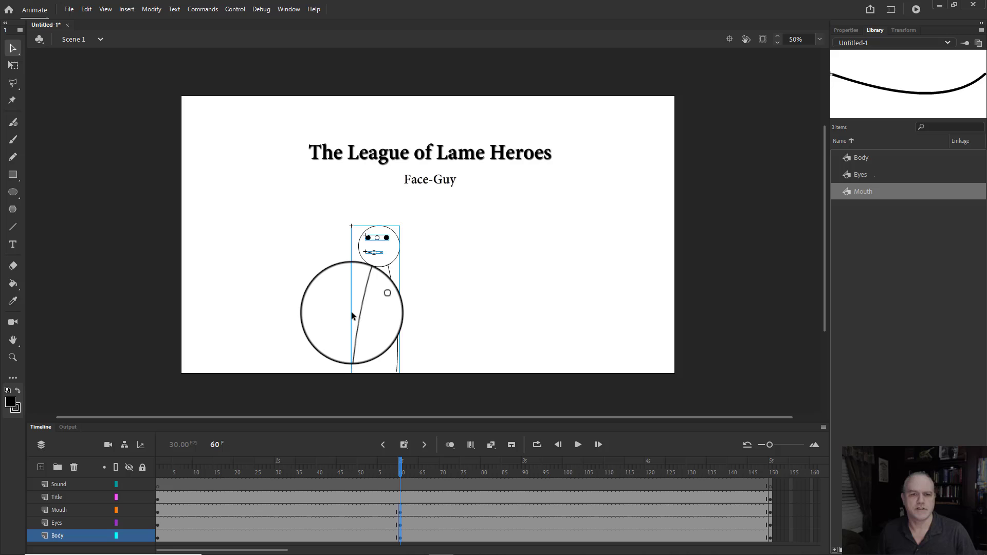
key("Down")
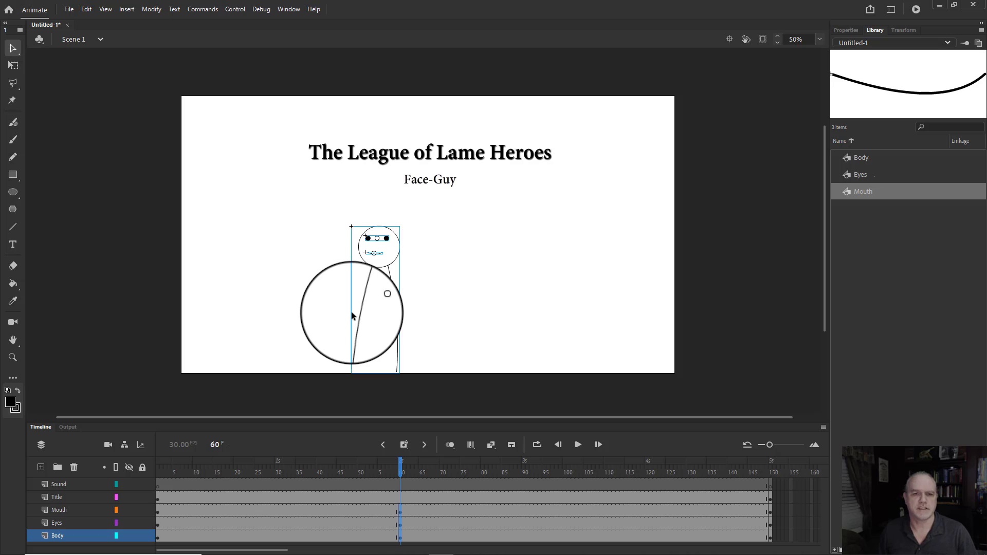
- Insert keyframes at frame 18 on the Body, Eyes and Mouth layers
left_click(230, 511)
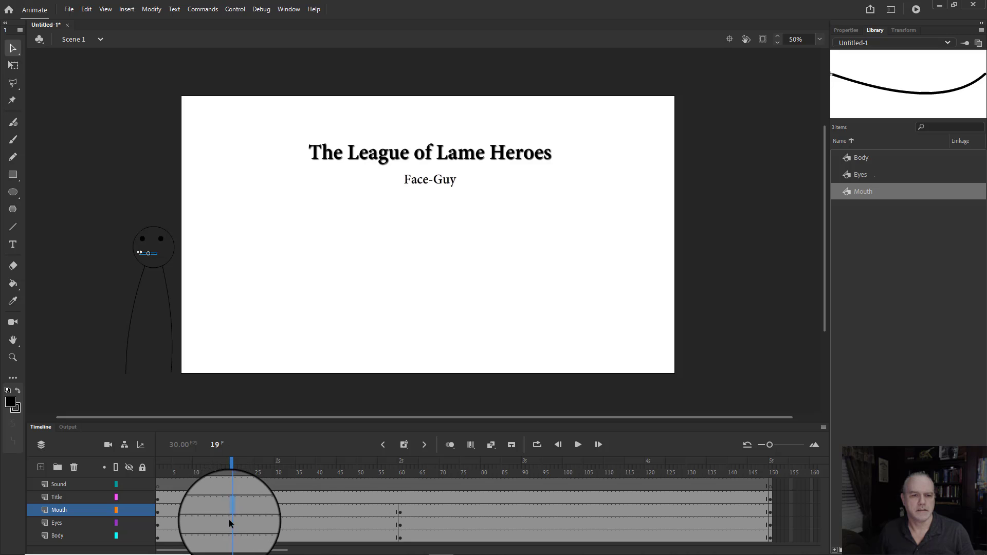
left_click(230, 520, "shift")
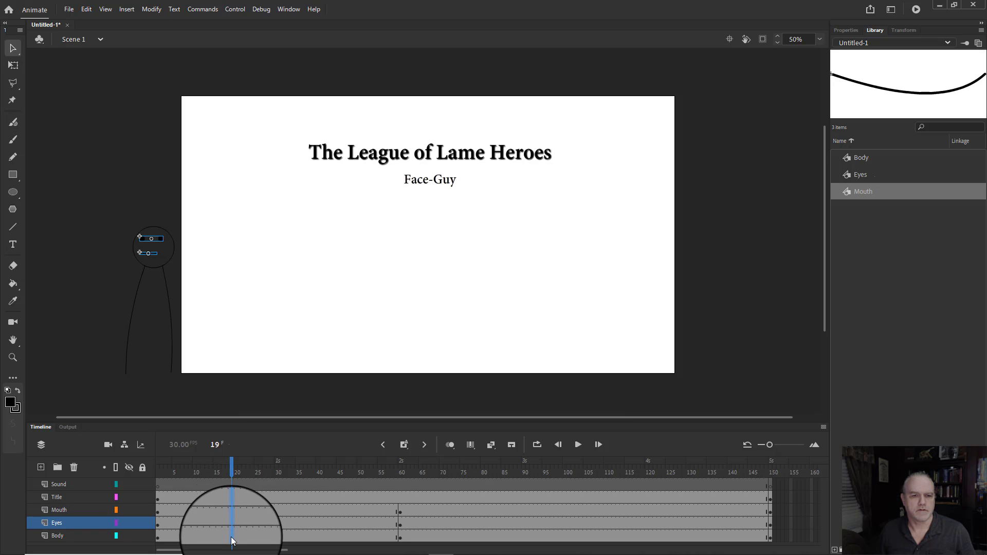
left_click(230, 536, "shift")
right_click(229, 540)
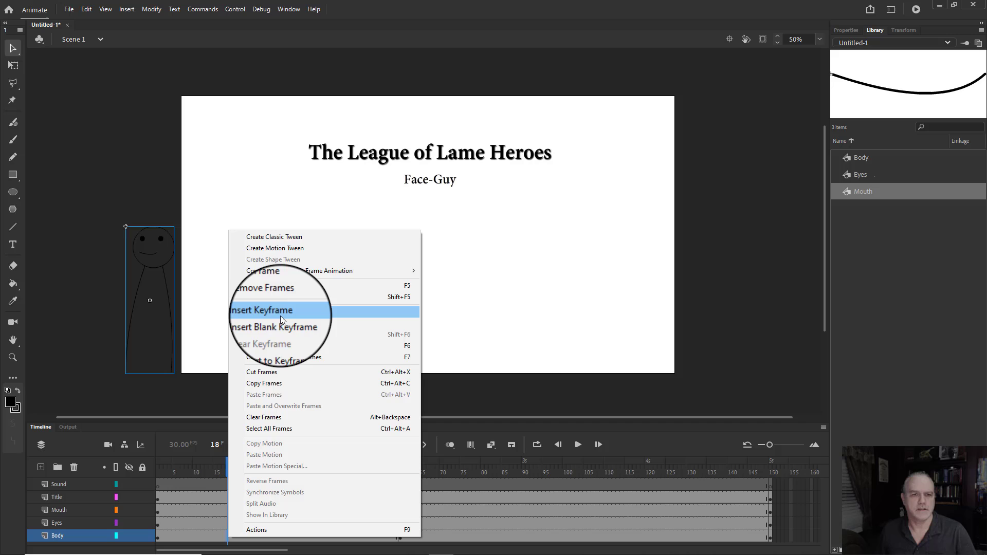
left_click(280, 315)
left_click(227, 522)
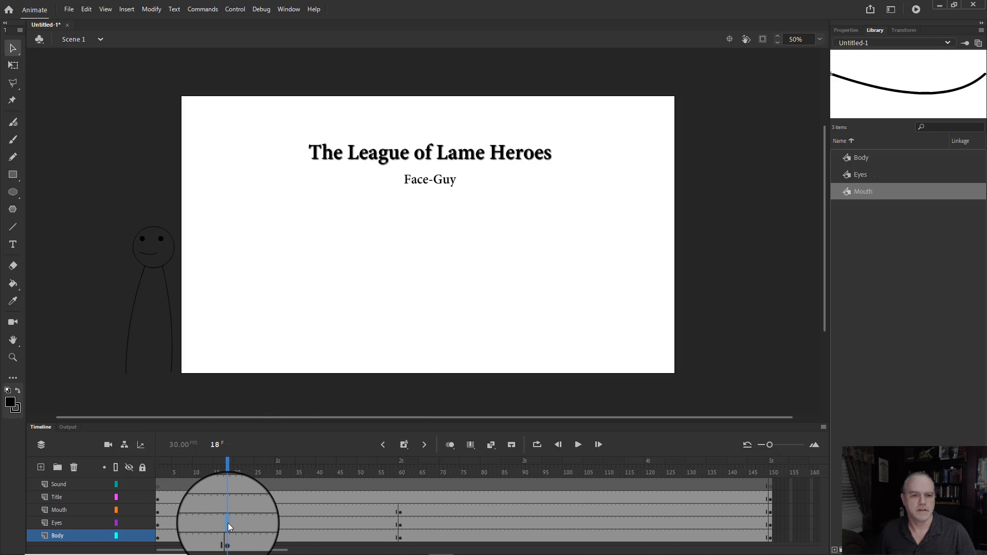
left_click(227, 510, "shift")
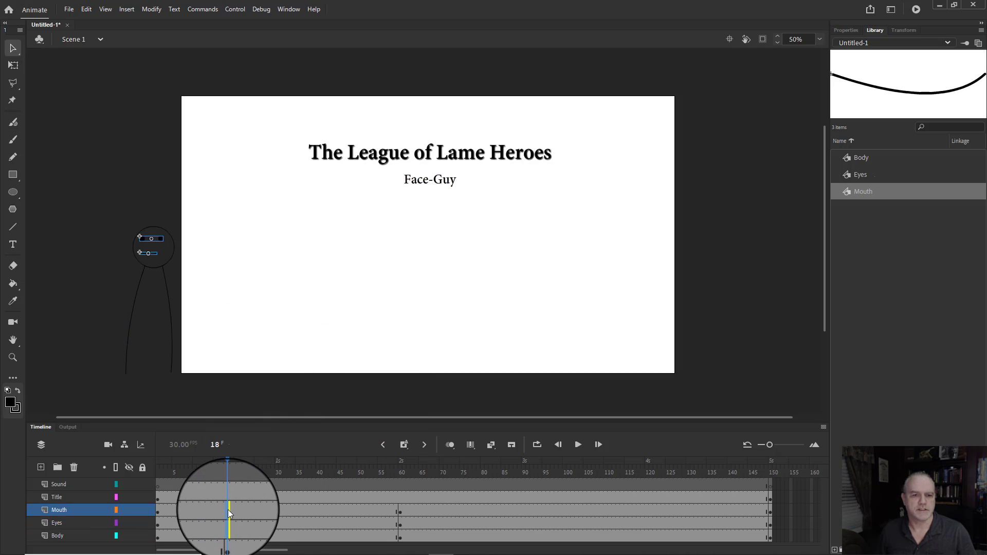
right_click(228, 510)
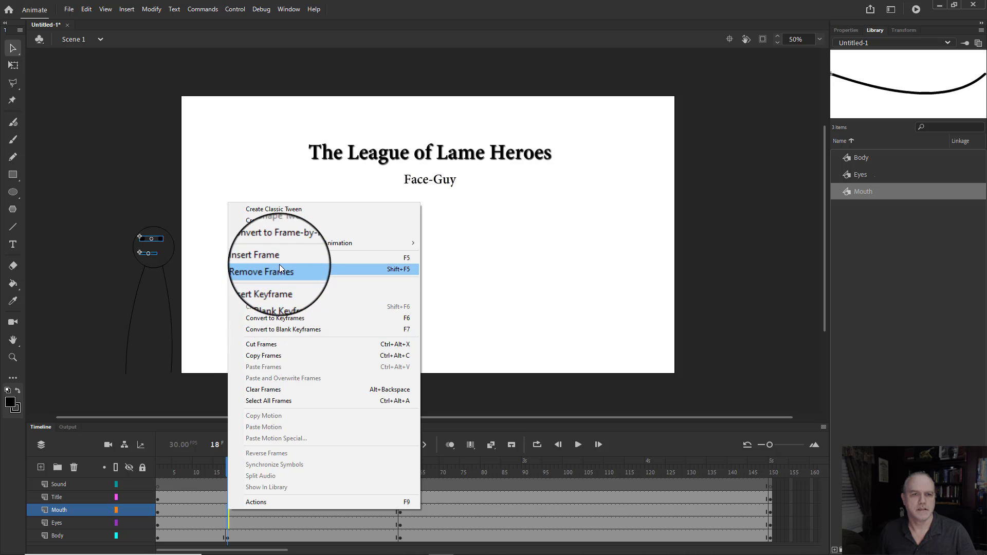
left_click(276, 286)
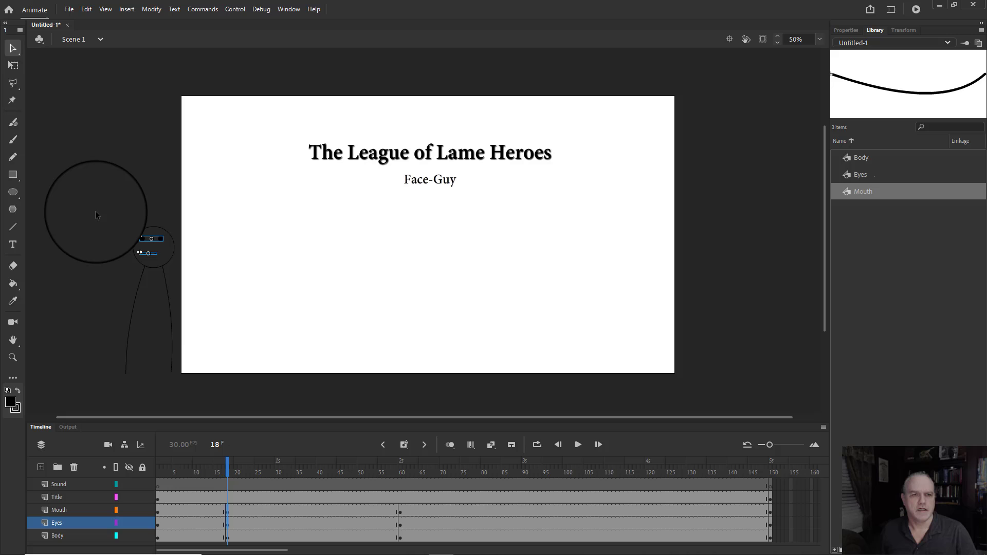
- Marquee-select Face-Guy's body, eyes and mouth and drag him onto the stage's left edge
left_click_drag(95, 211, 210, 387)
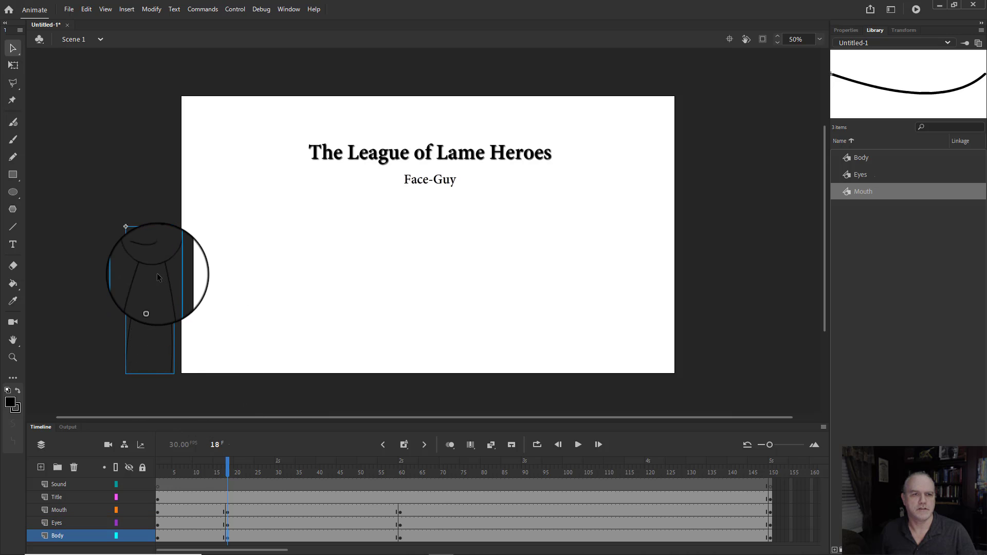
left_click_drag(99, 188, 216, 431)
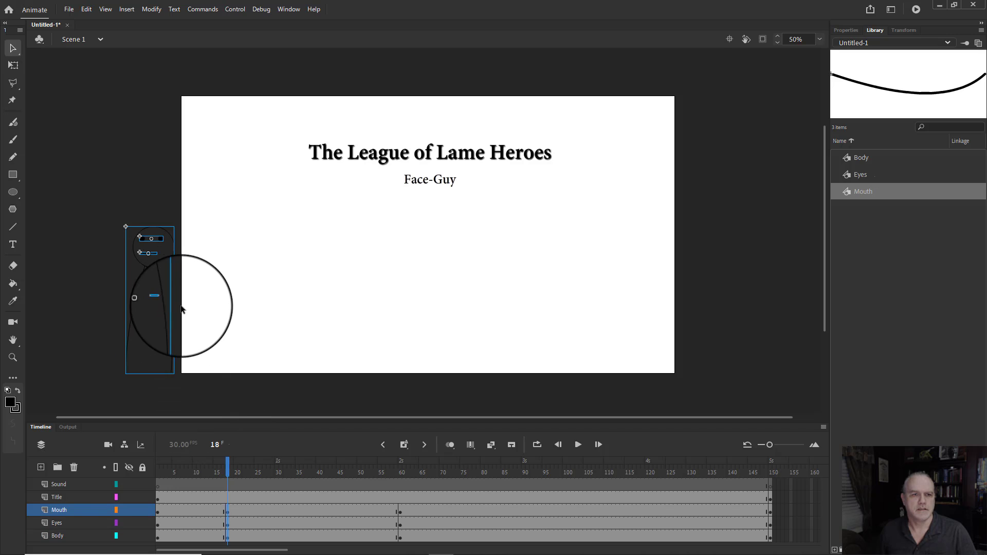
left_click(183, 307)
left_click_drag(96, 203, 216, 404)
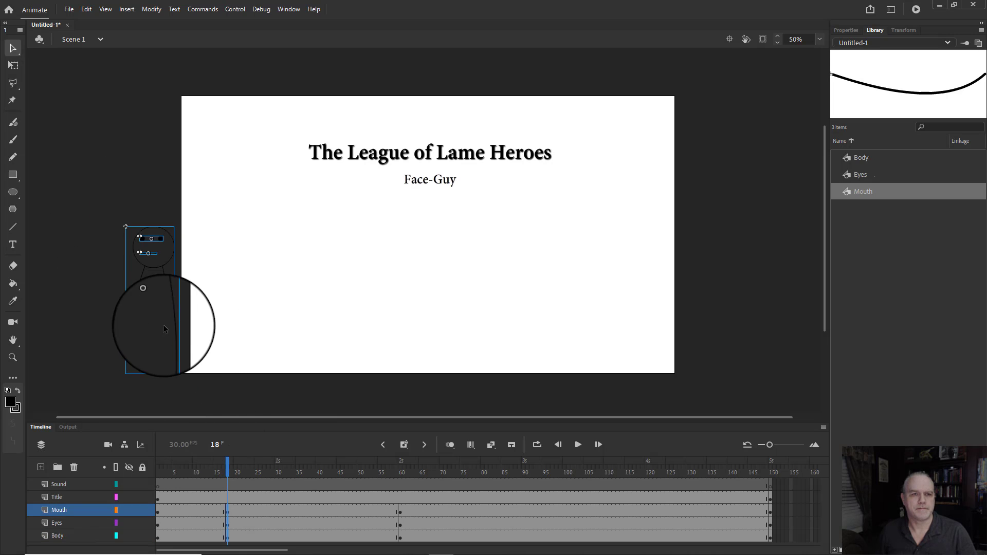
left_click_drag(162, 267, 296, 282)
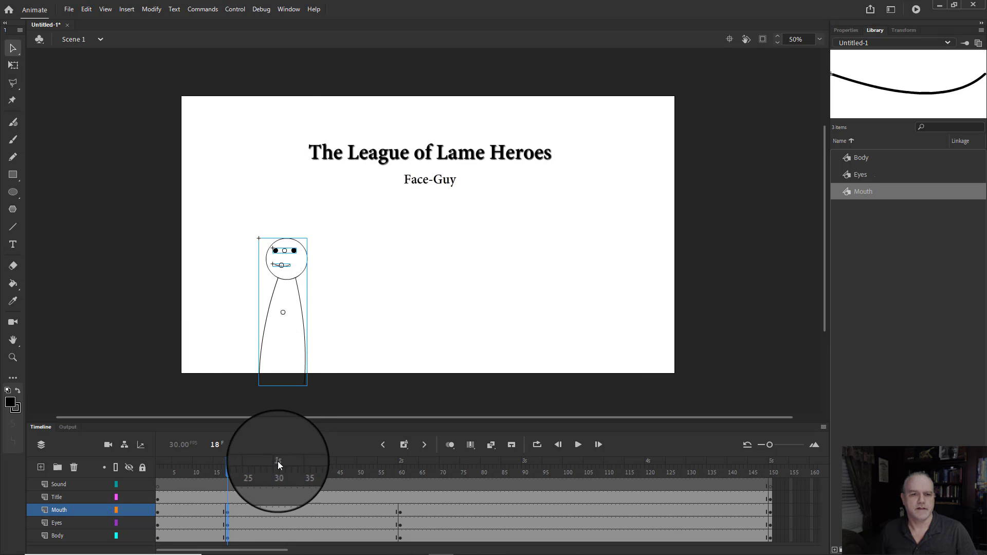
- Insert keyframes at frame 34 on Body, Eyes and Mouth, then drag Face-Guy further right
left_click(294, 508)
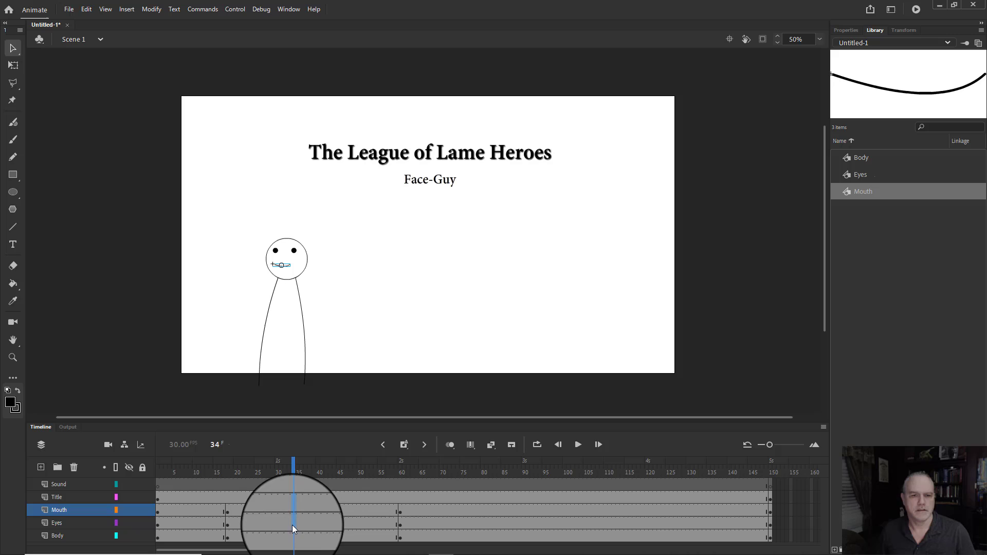
left_click(292, 526, "shift")
left_click(292, 537, "shift")
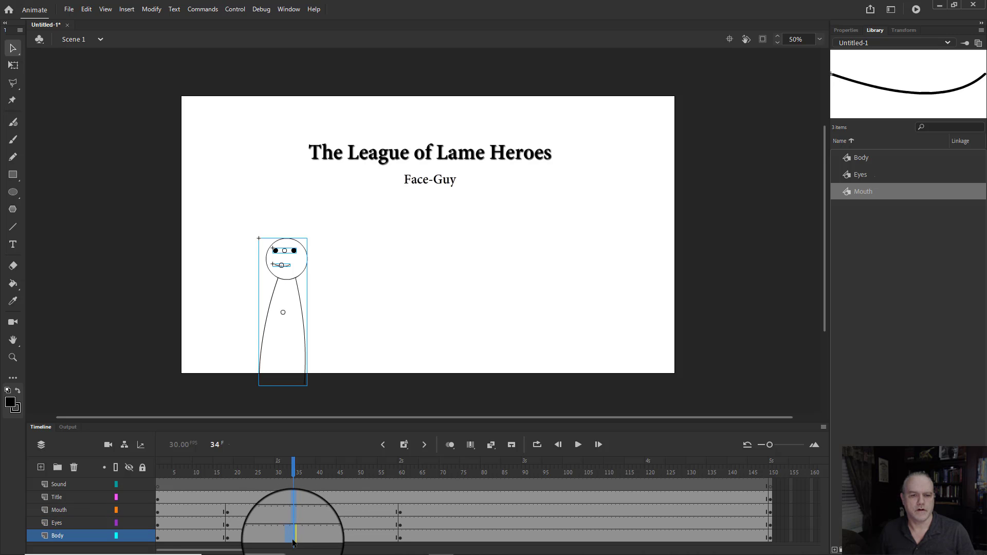
left_click(293, 538)
left_click(291, 523, "shift")
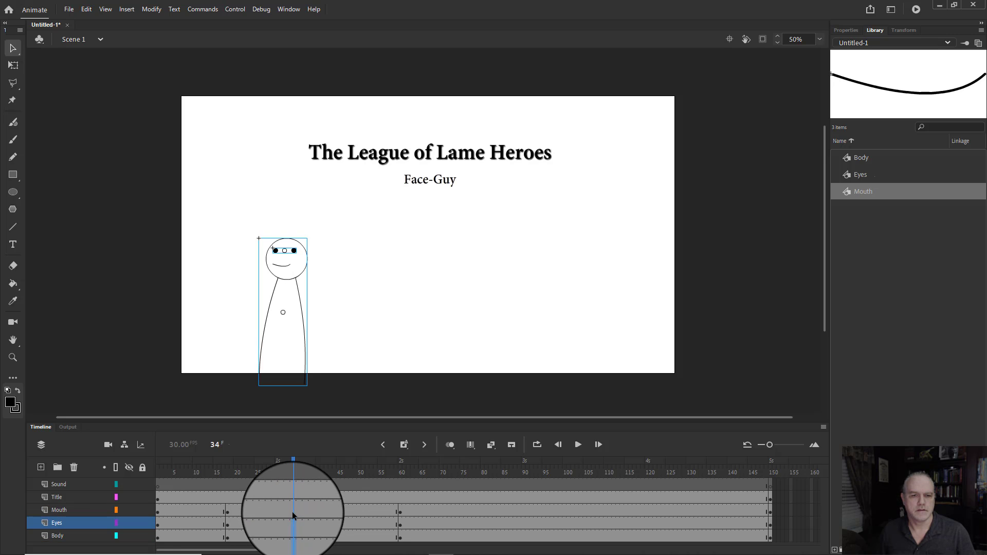
right_click(292, 511)
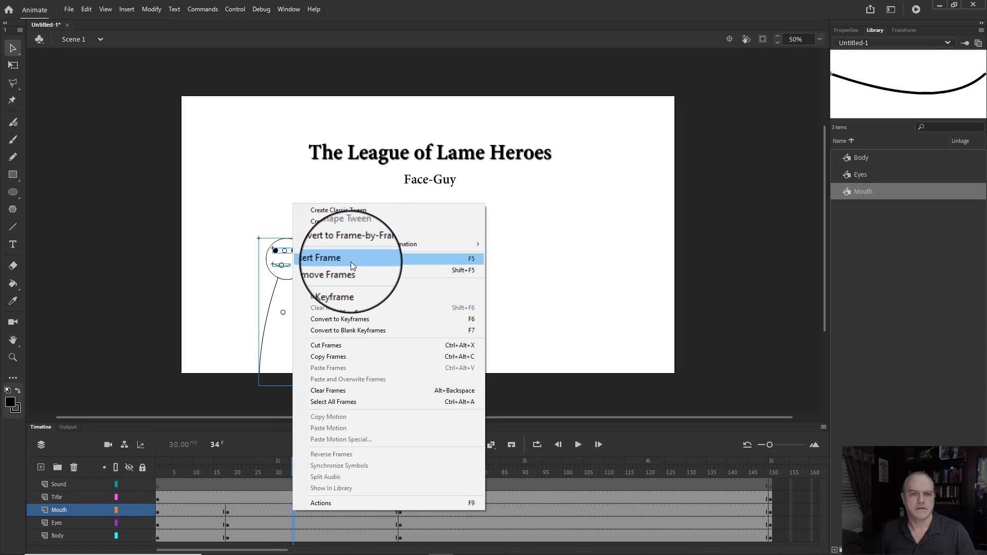
left_click(347, 285)
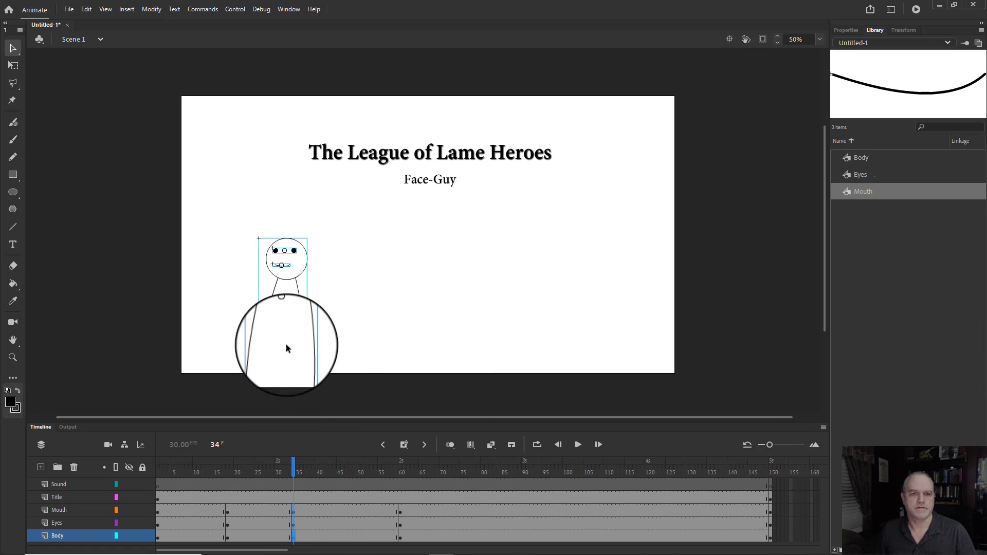
left_click_drag(291, 317, 350, 298)
left_click(449, 444)
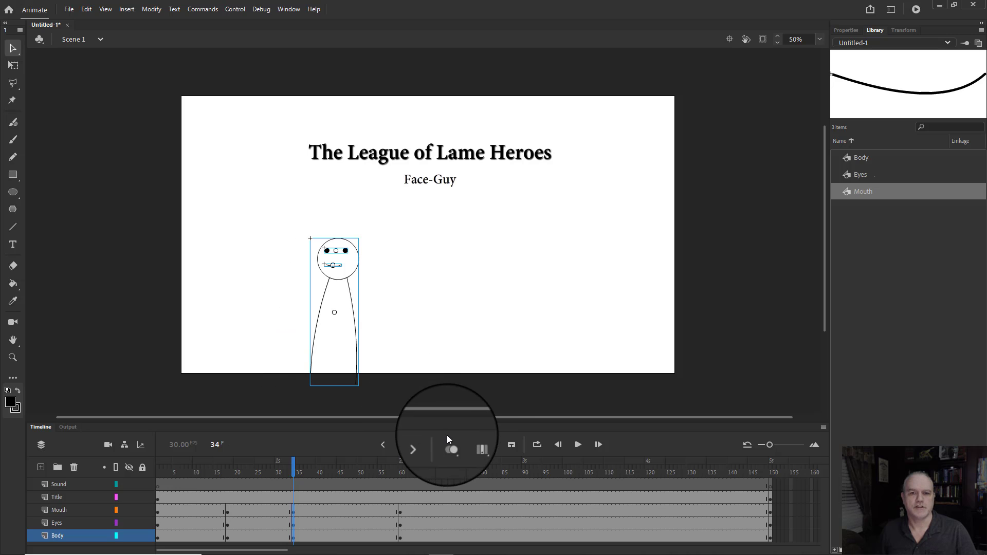
- Turn on onion skinning, nudge the frame-34 figure up, and scrub back to frame 10
left_click(448, 443)
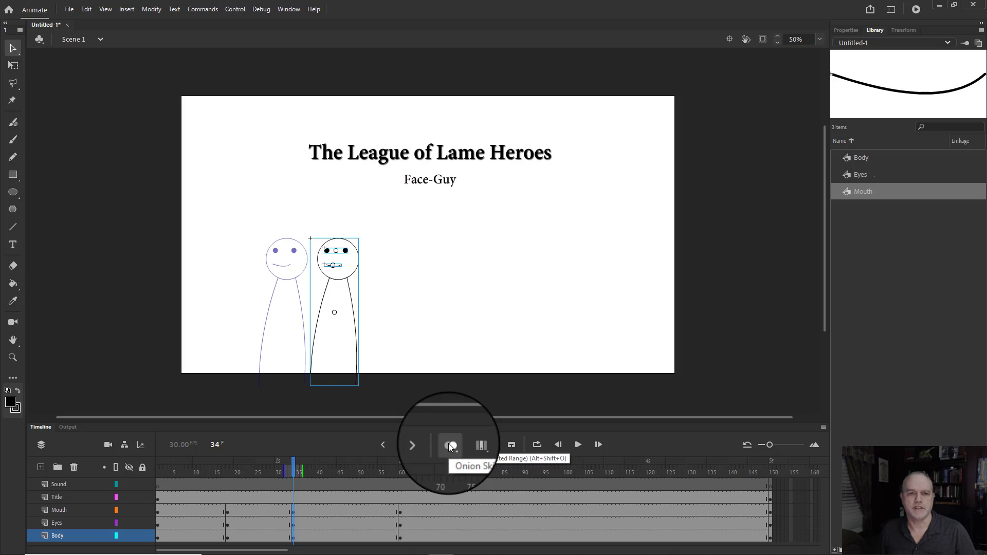
mouse_move(294, 461)
left_mouse_down()
mouse_move(255, 460)
mouse_move(318, 460)
mouse_move(286, 460)
mouse_move(298, 464)
left_mouse_up()
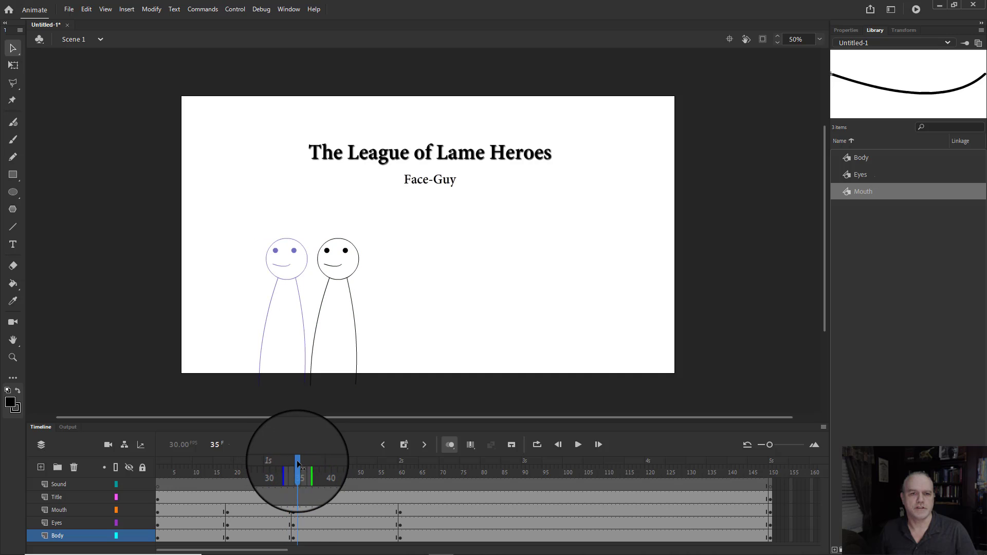
left_click(292, 510)
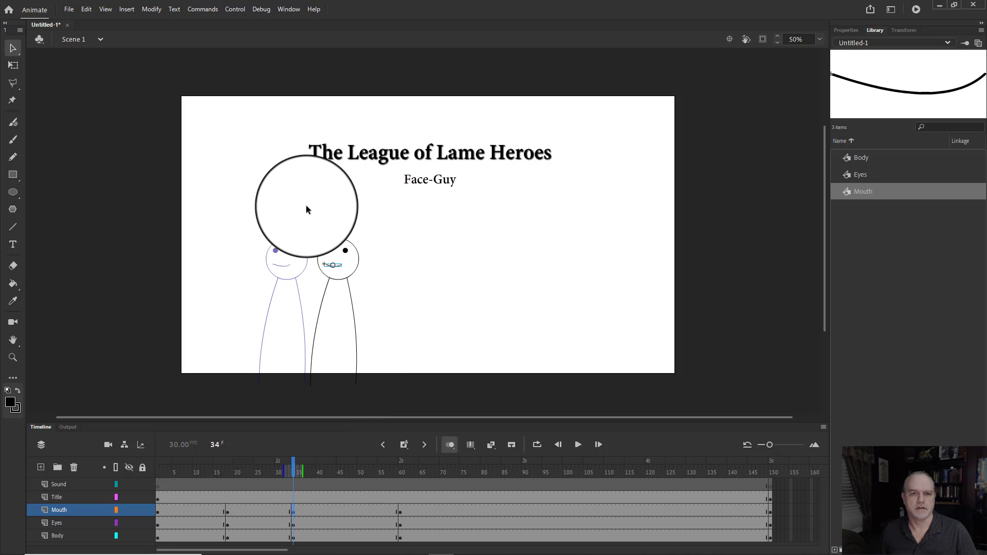
left_click(307, 206)
left_click_drag(306, 207, 395, 406)
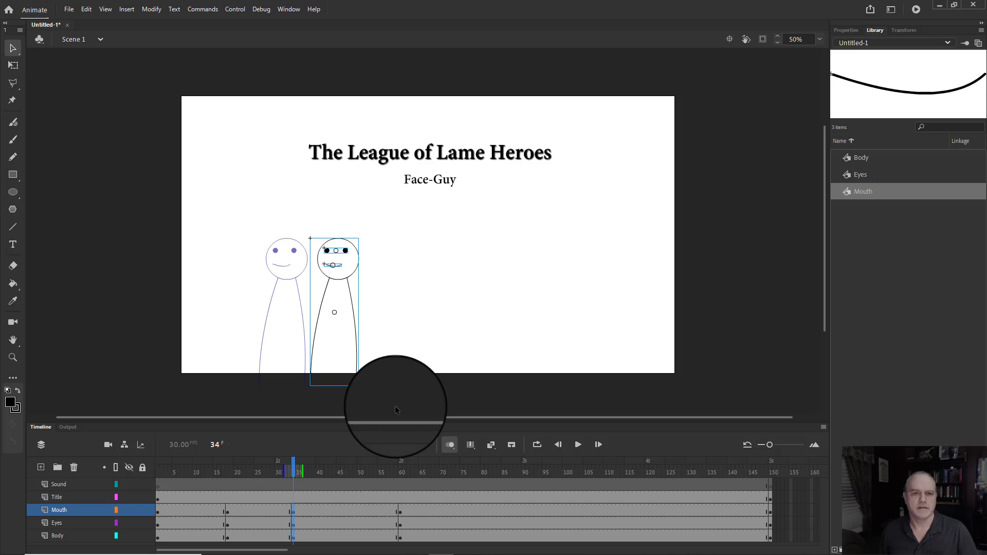
key("Up")
key("Up")
key("Up")
key("Up")
key("Up")
key("Up")
key("Up")
key("Up")
key("Up")
key("Up")
key("Up")
key("Up")
key("Up")
key("Up")
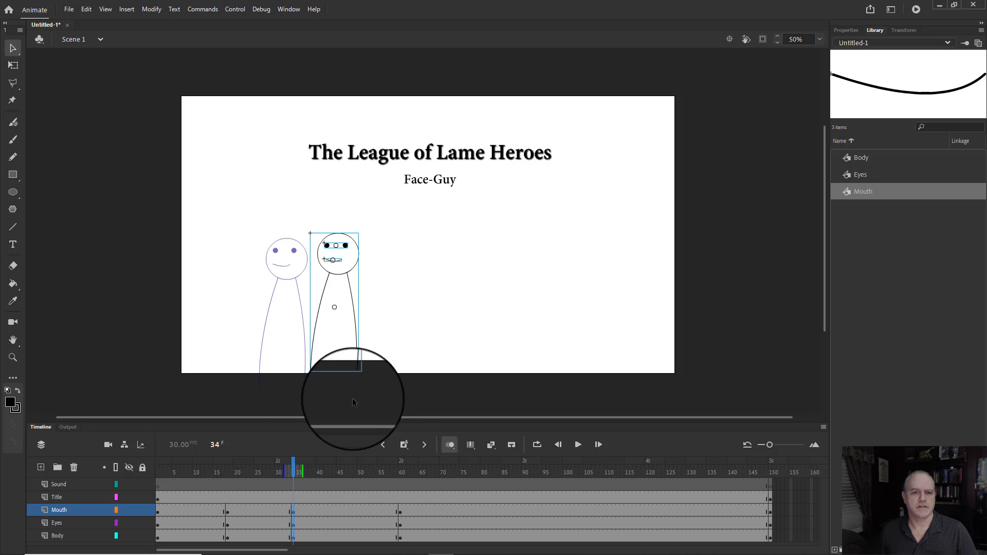
left_click_drag(293, 459, 195, 465)
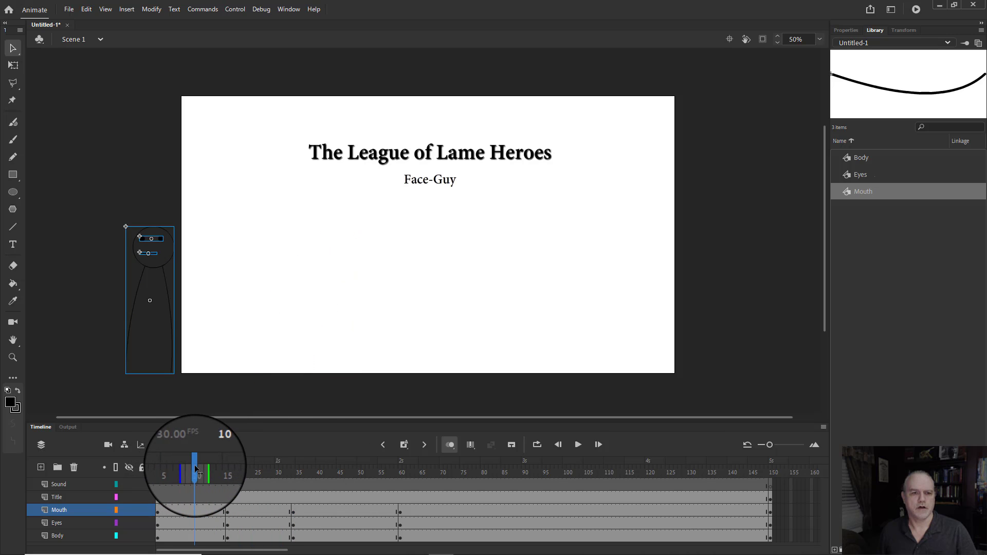
- Add classic tweens to the opening keyframe spans of the Body, Eyes and Mouth layers
right_click(185, 540)
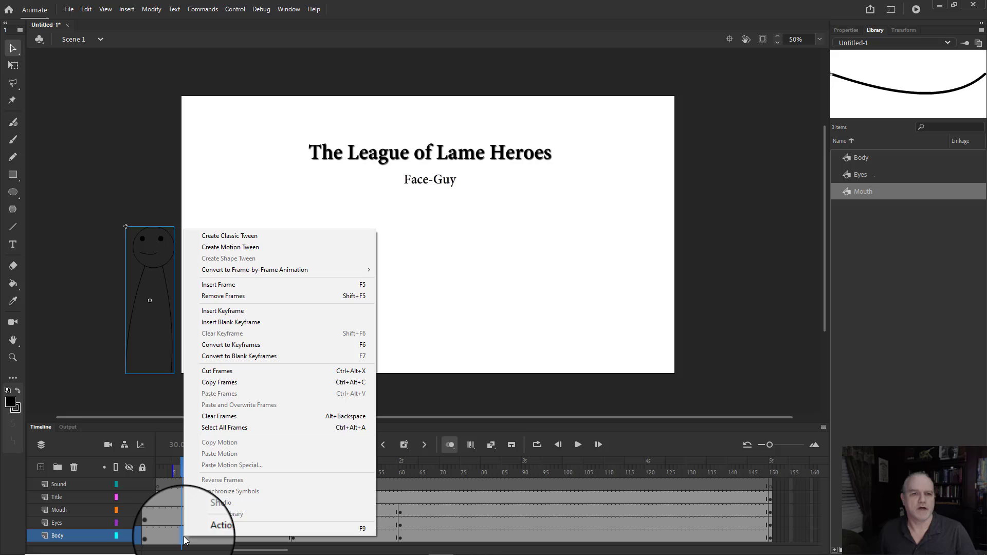
left_click(251, 237)
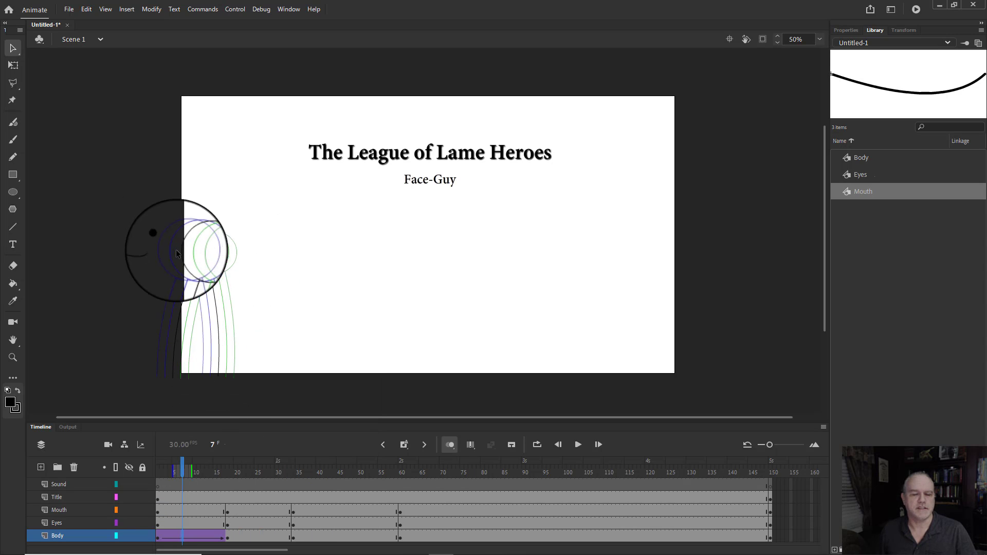
left_click_drag(239, 263, 213, 272)
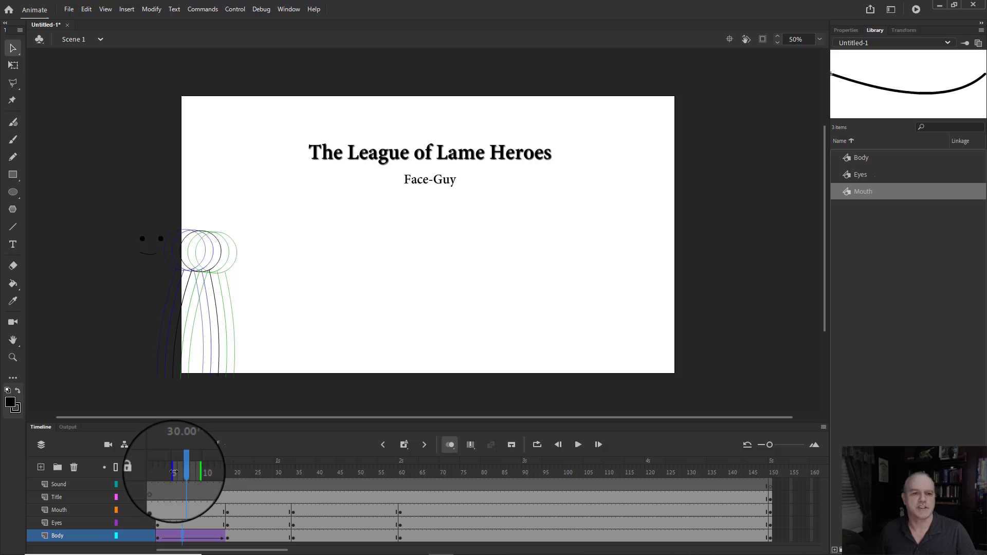
left_click(177, 524)
right_click(176, 523)
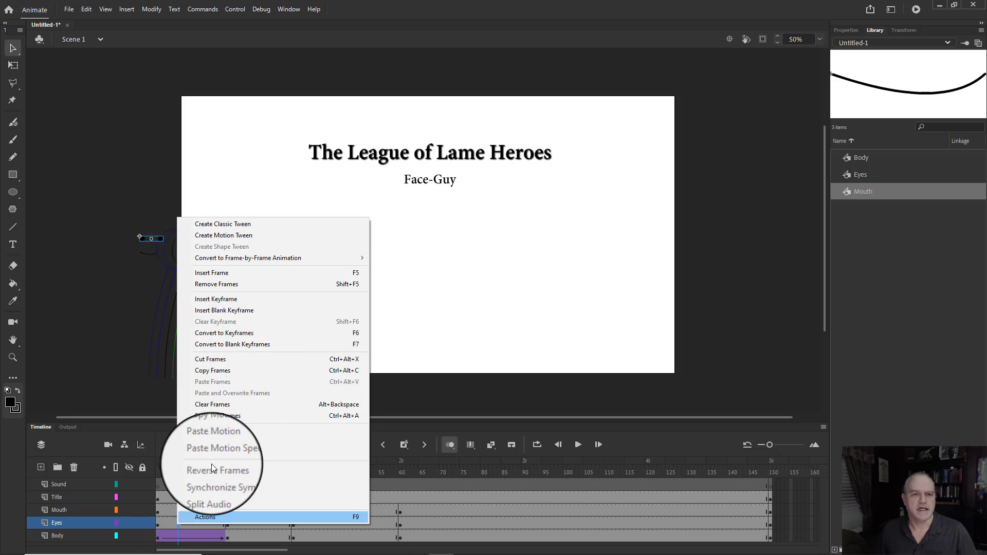
left_click(247, 225)
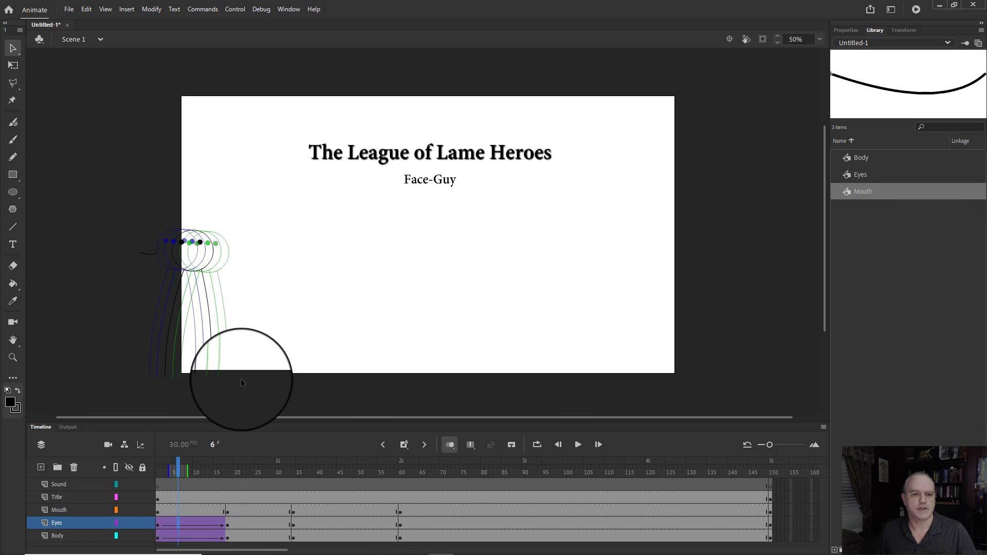
left_click(192, 508)
right_click(193, 509)
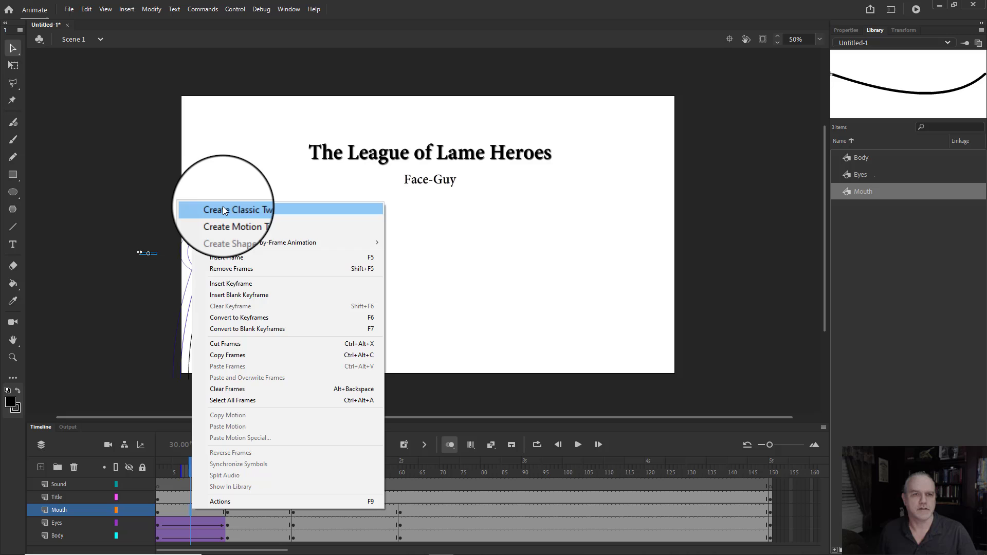
left_click(225, 211)
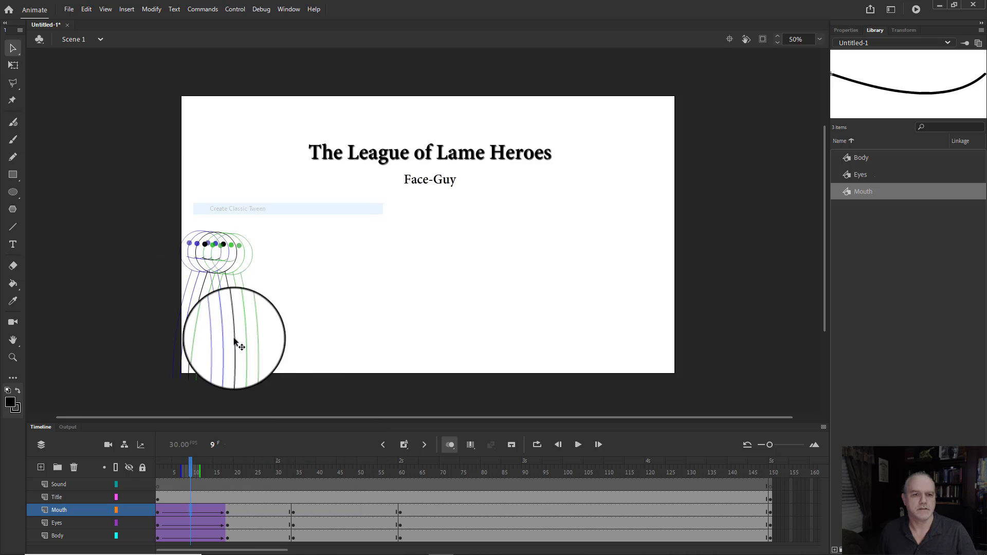
- Tween the second stretch on Mouth frame 22, Eyes frame 24 and Body frame 25
left_click(244, 511)
right_click(243, 511)
left_click(305, 212)
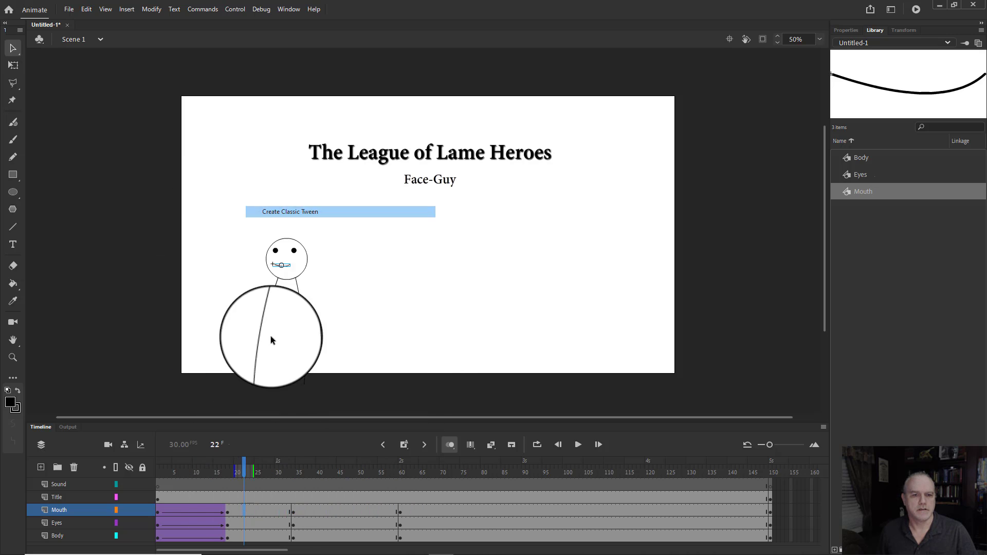
left_click(253, 524)
right_click(253, 524)
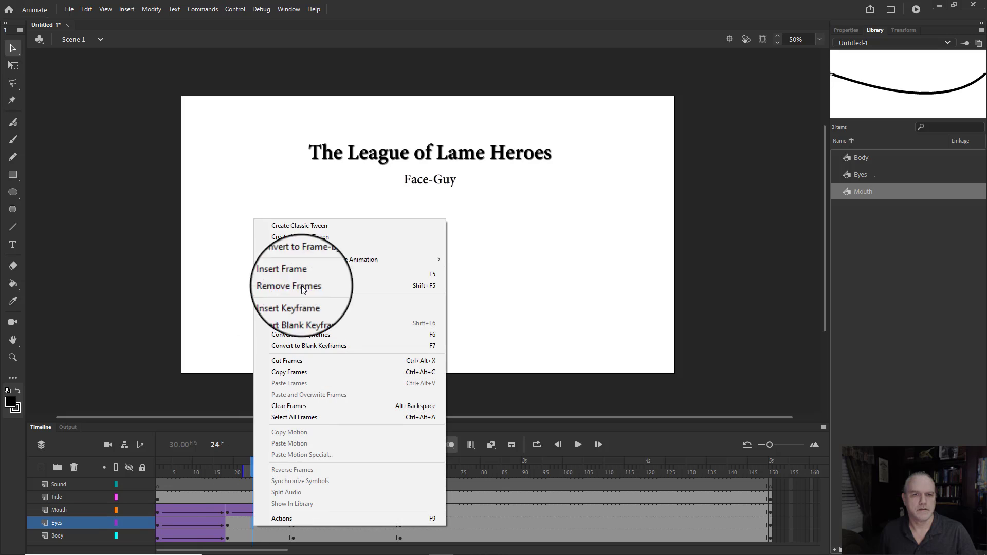
left_click(313, 227)
left_click(255, 536)
right_click(256, 535)
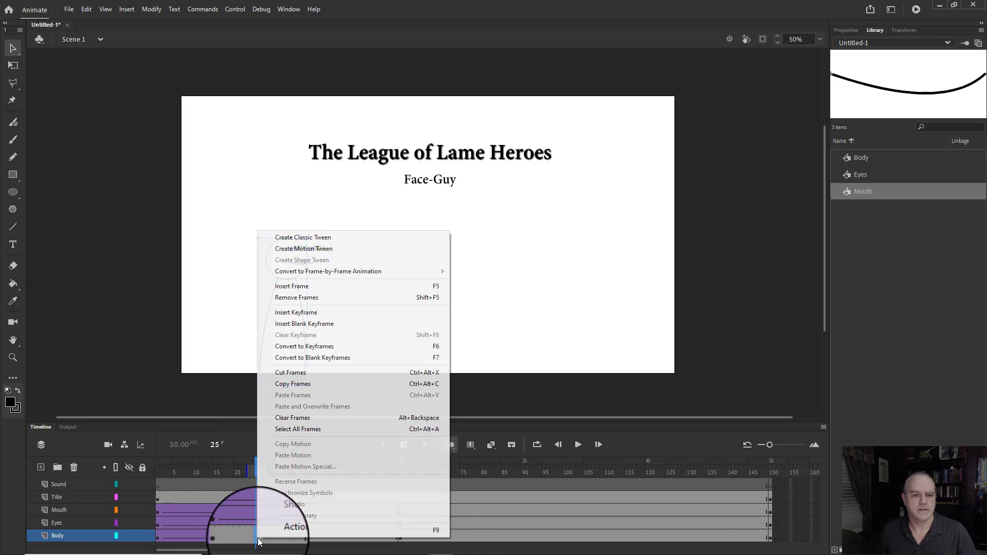
left_click(304, 241)
- Tween the third stretch on Mouth frame 40, Eyes frame 43 and Body frame 41
left_click(316, 511)
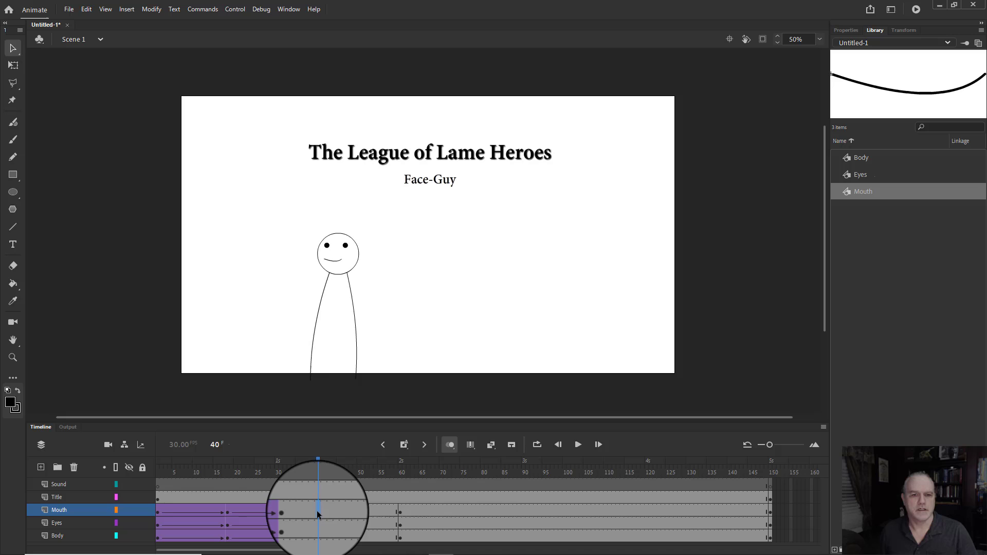
right_click(316, 510)
left_click(366, 212)
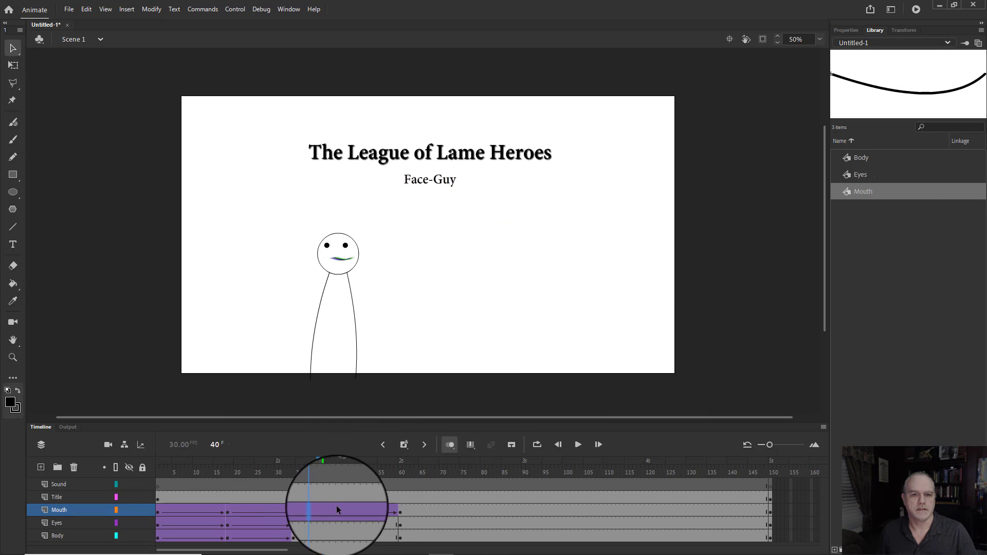
right_click(330, 521)
left_click(388, 221)
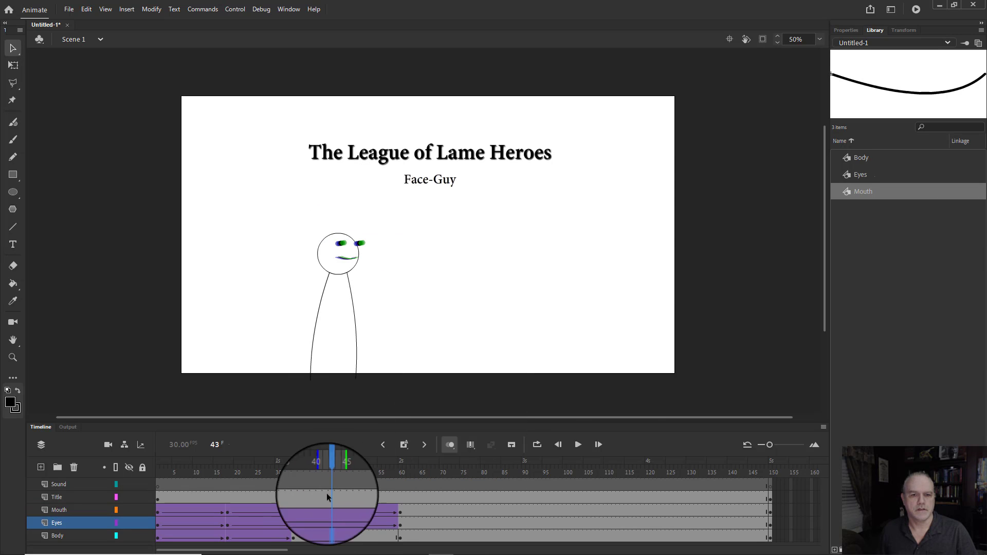
right_click(322, 536)
left_click(373, 237)
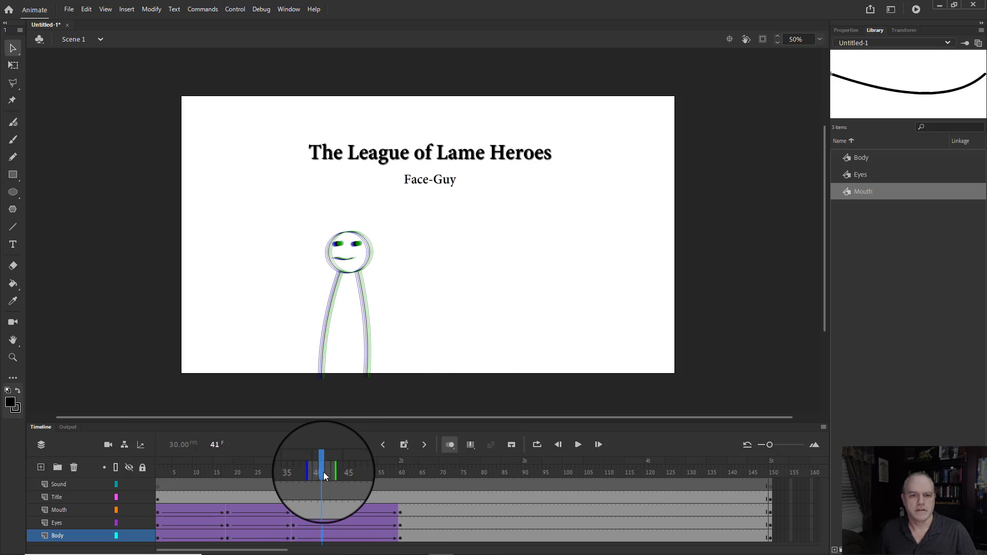
- Drag the body offstage right after frame 60 and add a classic tween from frame 66
left_click_drag(322, 471, 400, 475)
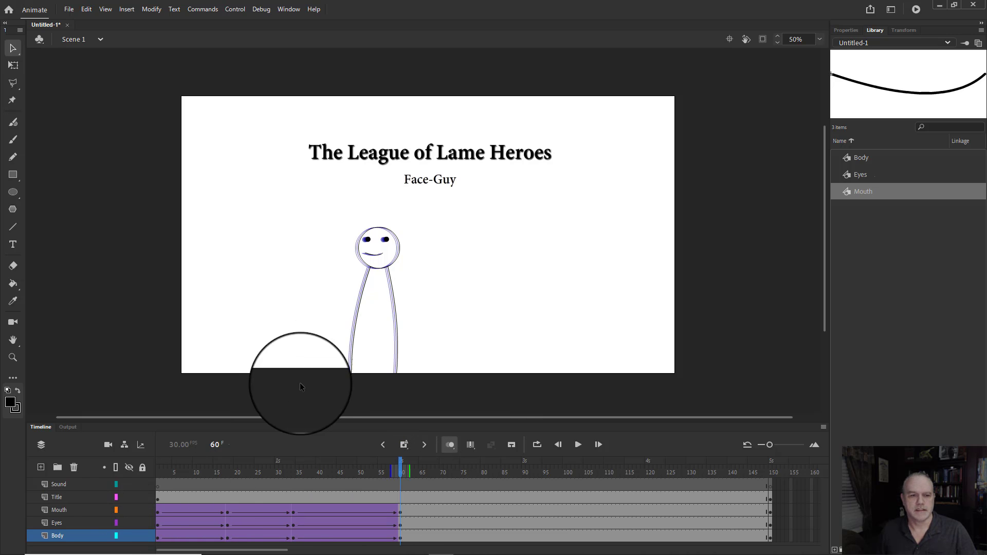
left_click(58, 540)
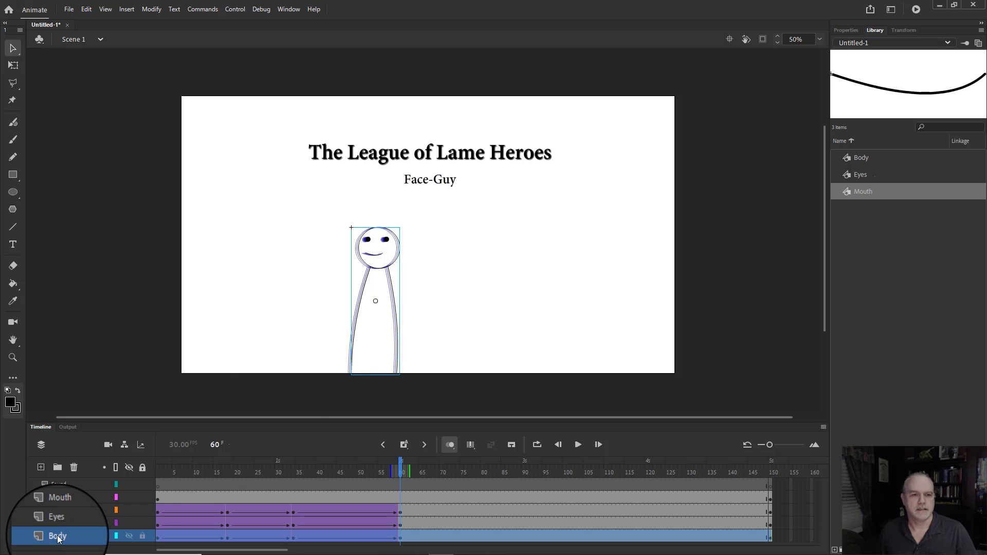
left_click_drag(393, 299, 723, 306)
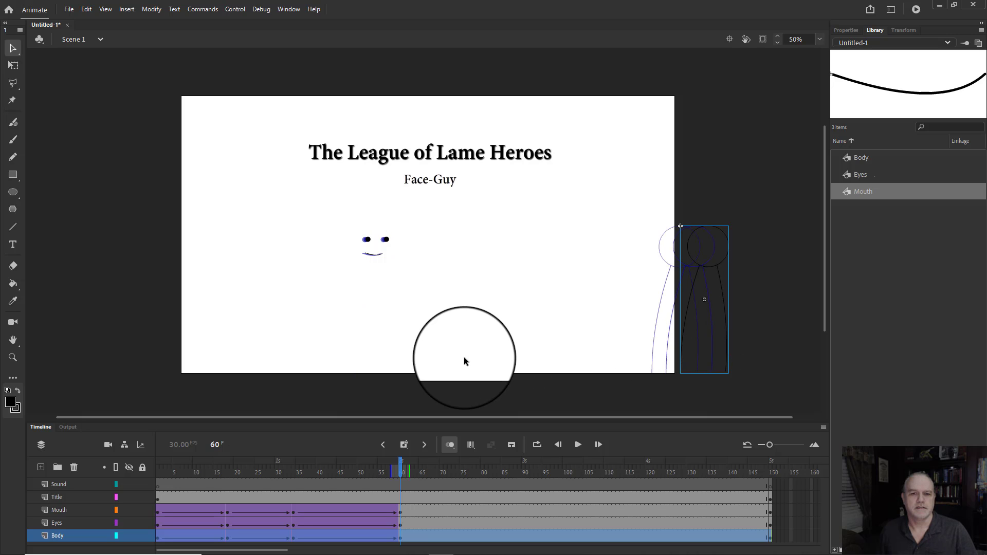
right_click(477, 536)
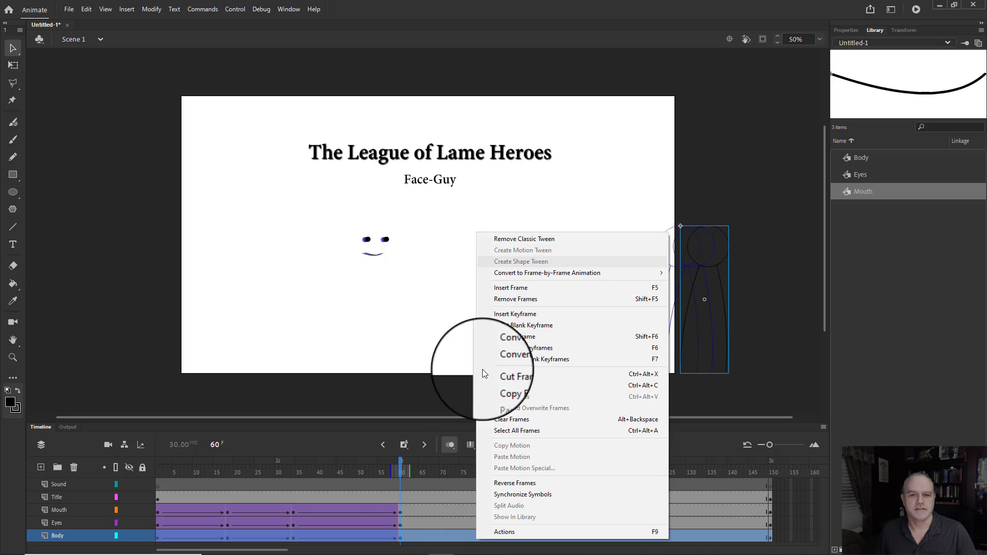
left_click(424, 541)
right_click(426, 542)
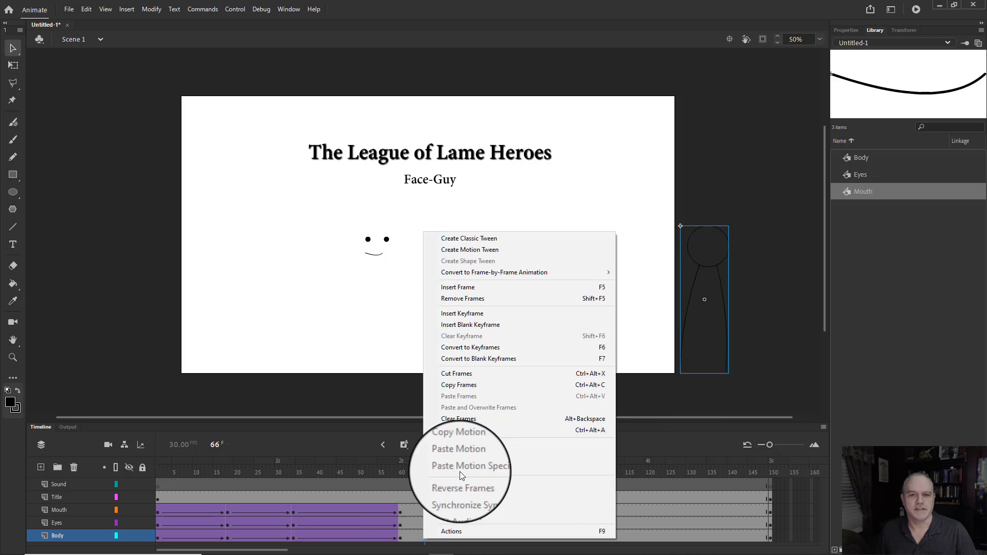
left_click(492, 238)
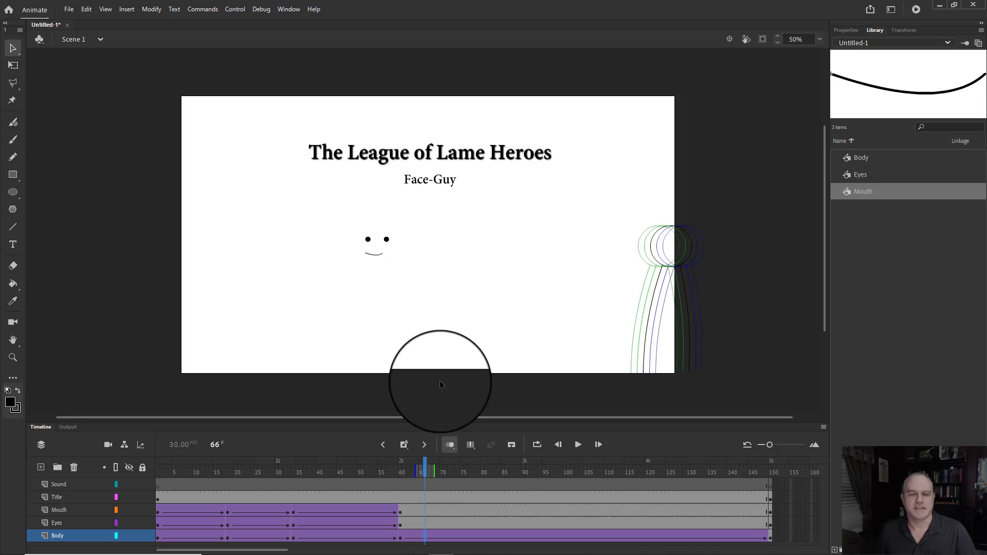
- Place the body just past the stage's right edge at frame 150 and check frame 88
left_click_drag(424, 470, 769, 483)
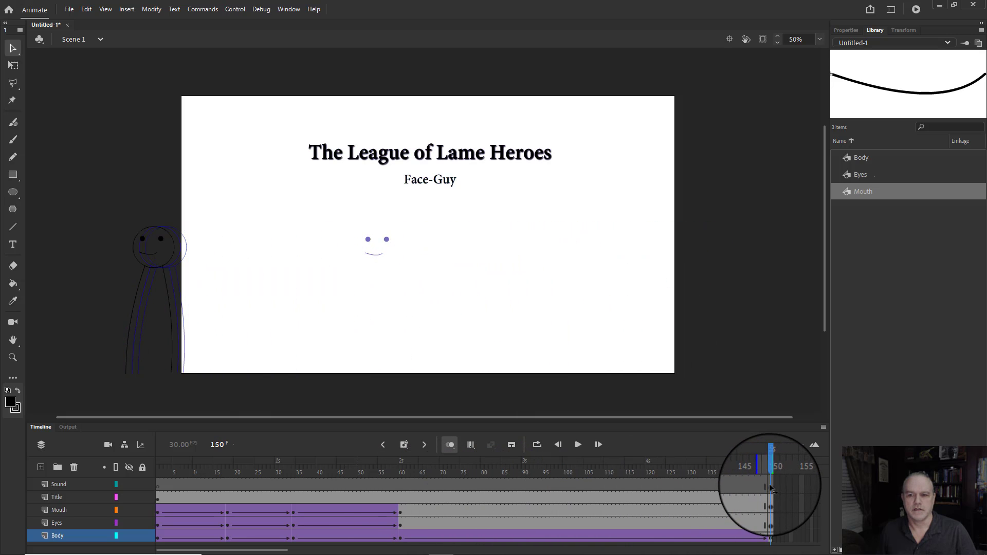
left_click(770, 539)
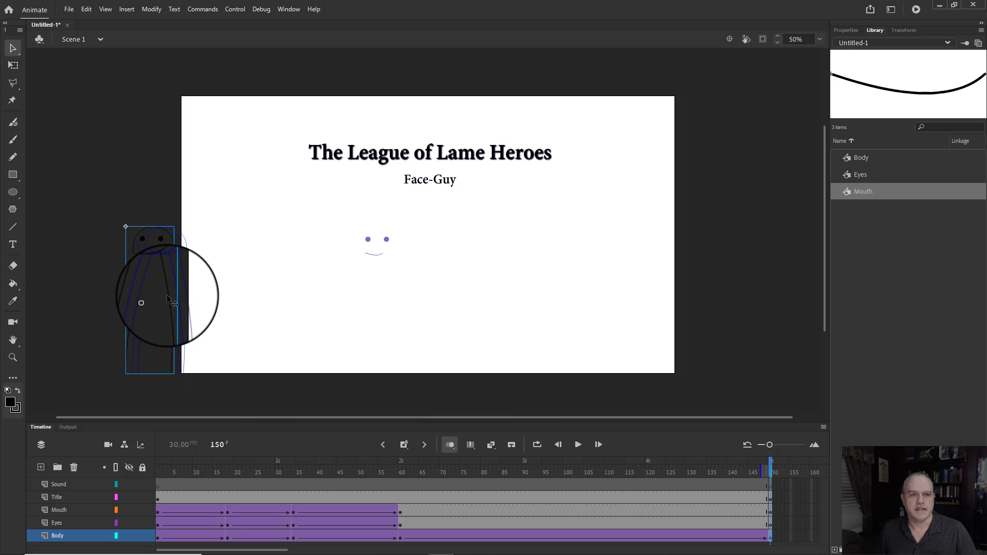
left_click_drag(170, 300, 750, 304)
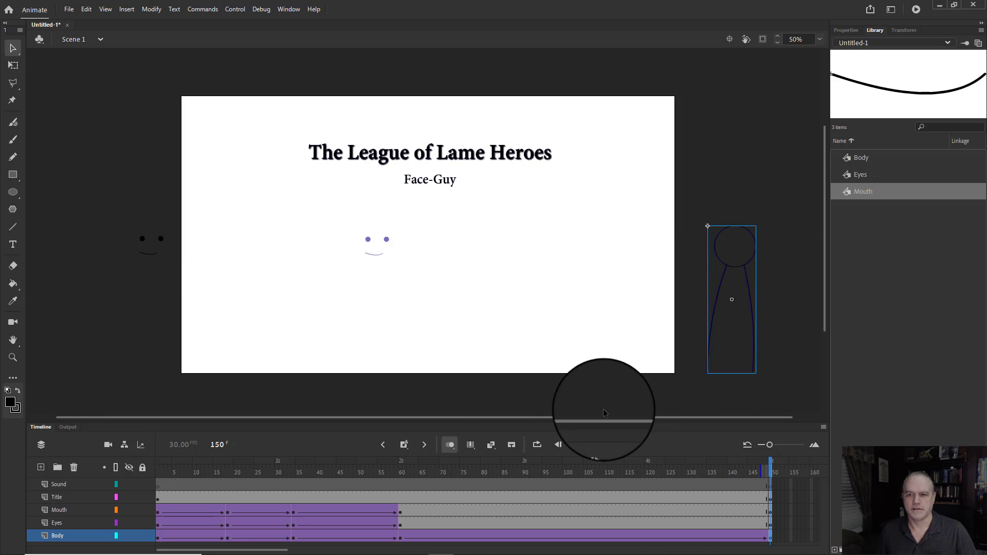
left_click_drag(770, 462, 474, 499)
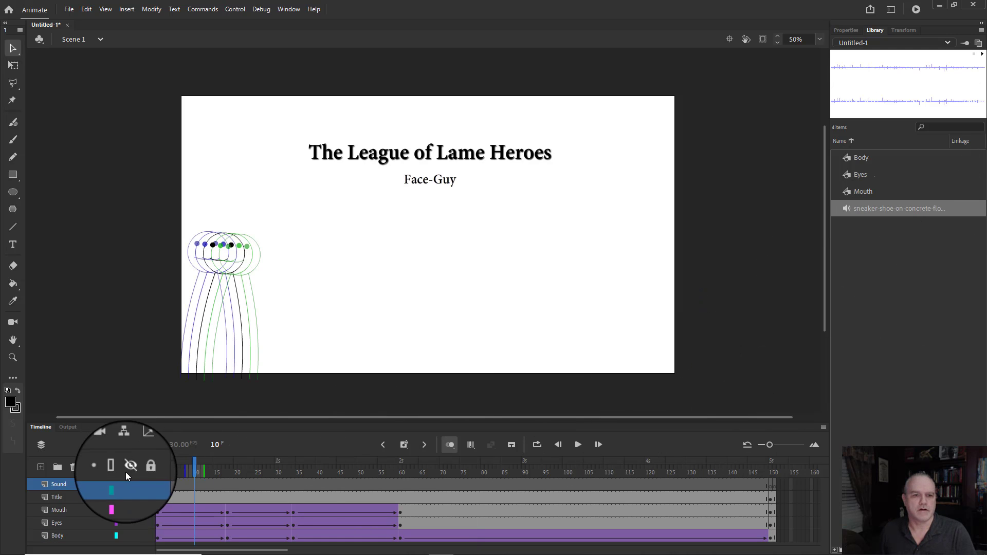
left_click(577, 444)
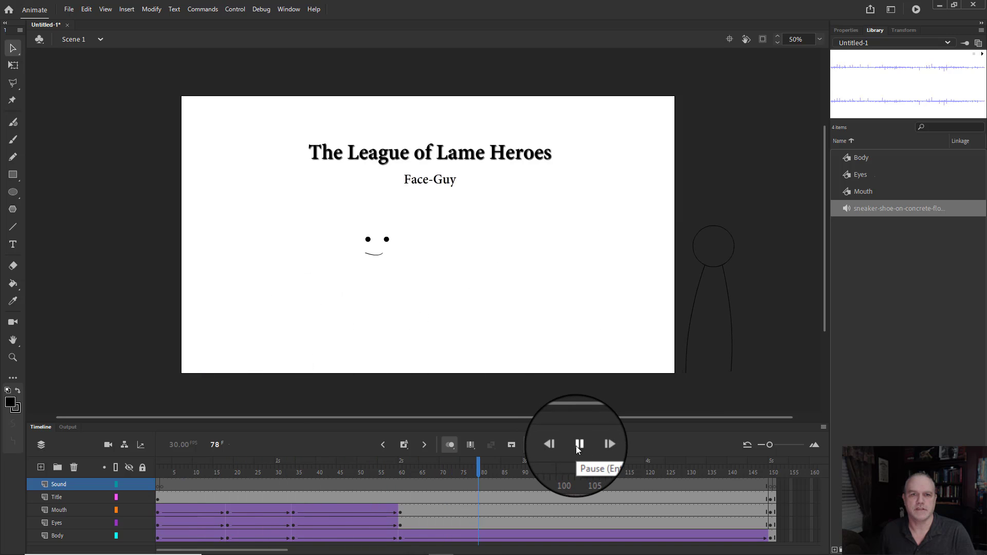
left_click(575, 445)
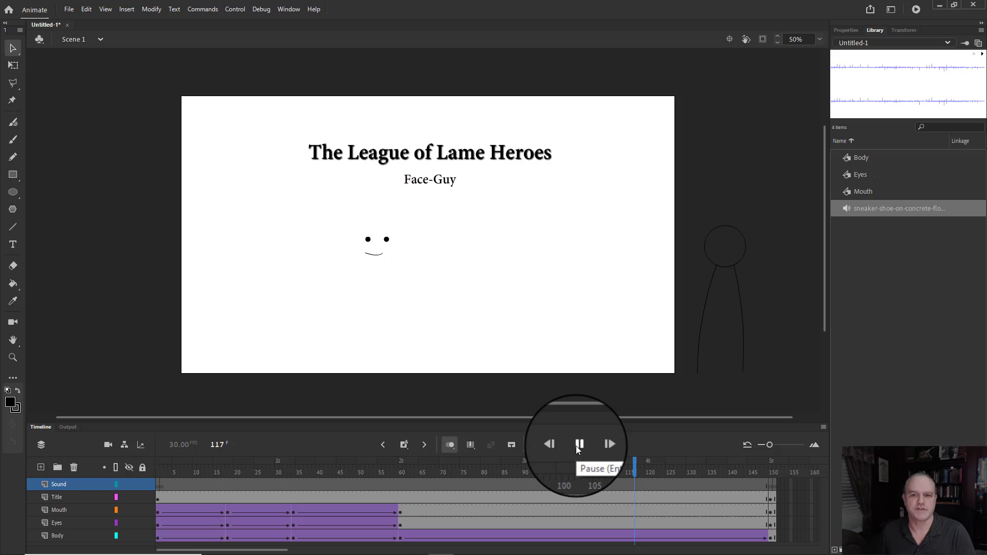
left_click(576, 446)
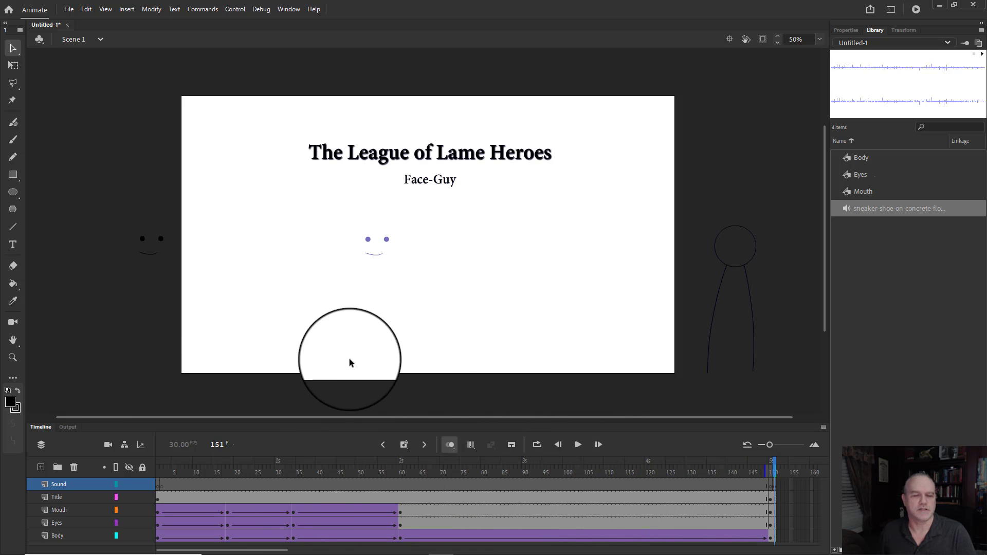
- Save the document to the Desktop as 'LoLH Faceguy.fla'
left_click(66, 11)
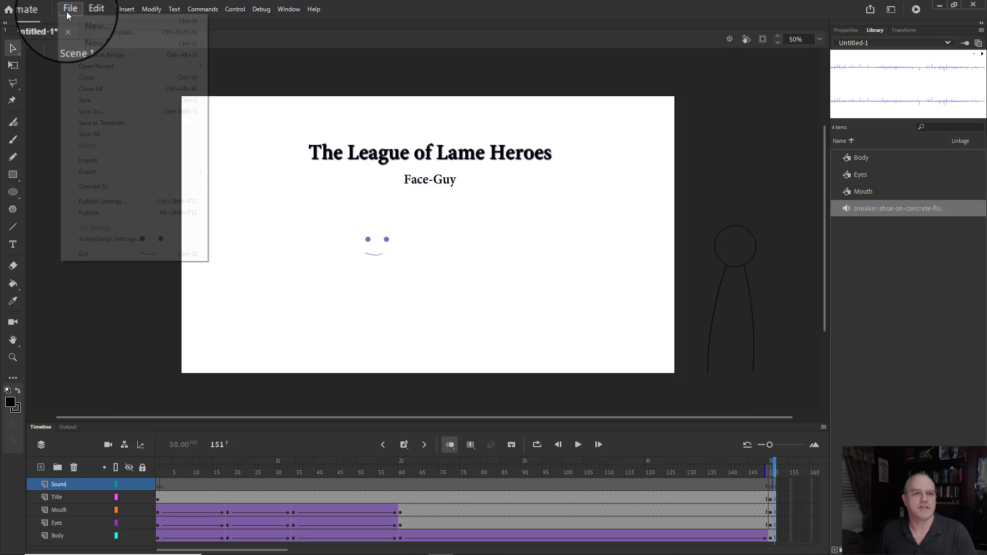
left_click(83, 101)
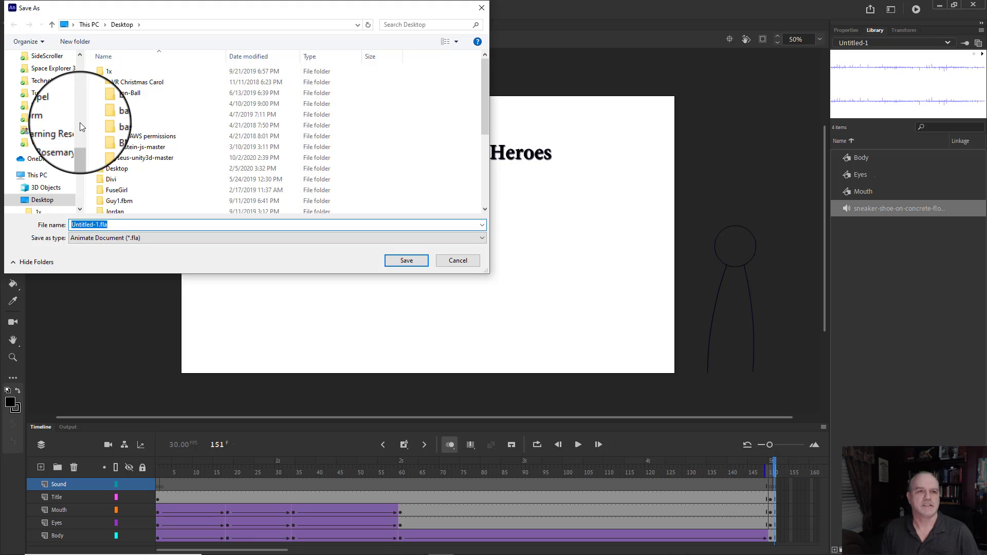
type("Lo")
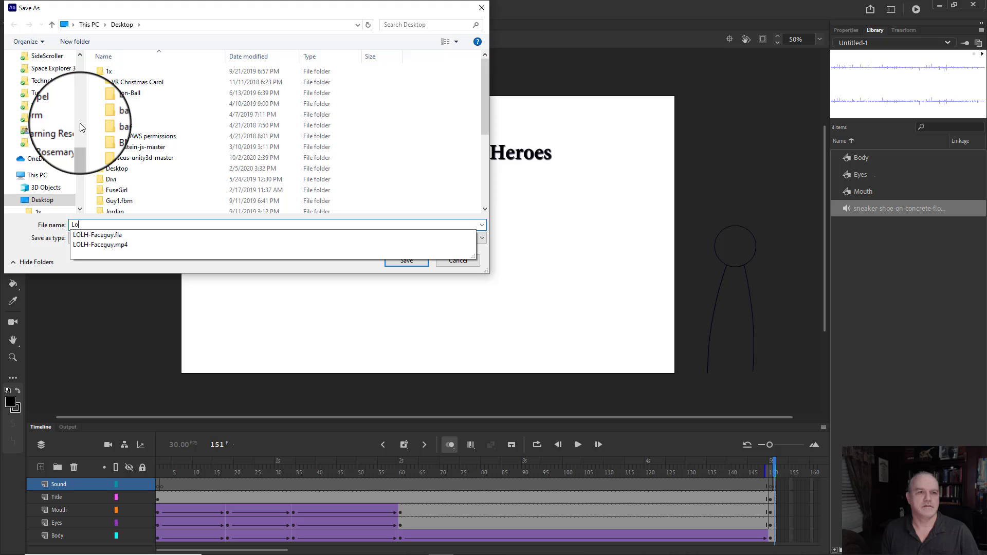
type("L")
type("H-")
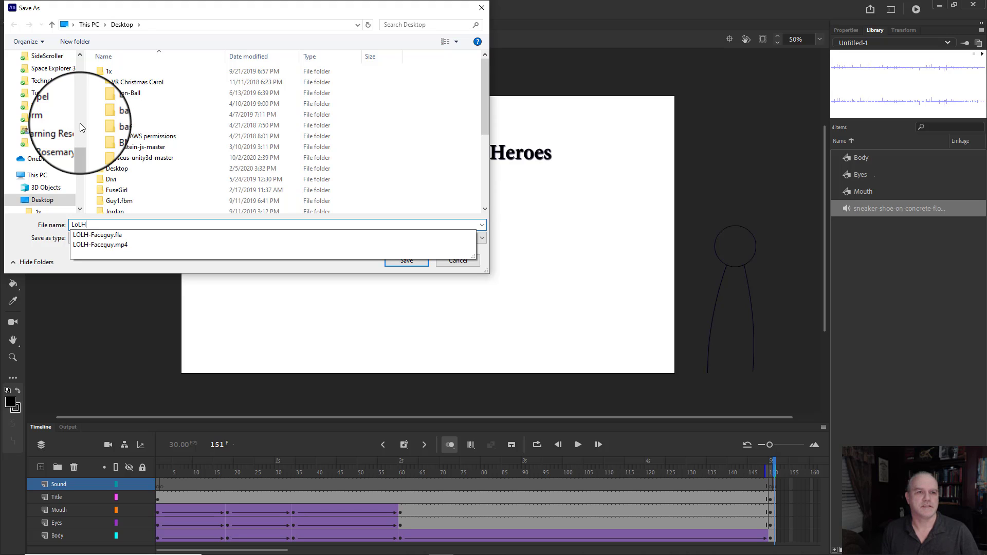
key("BackSpace")
type("f")
key("BackSpace")
type("Faceguy")
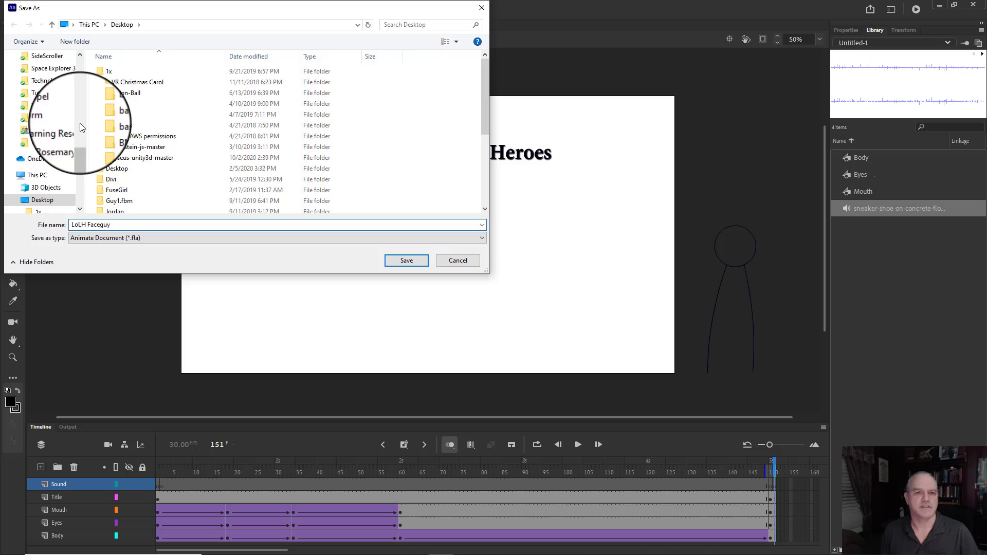
key("Return")
left_click_drag(80, 124, 81, 146)
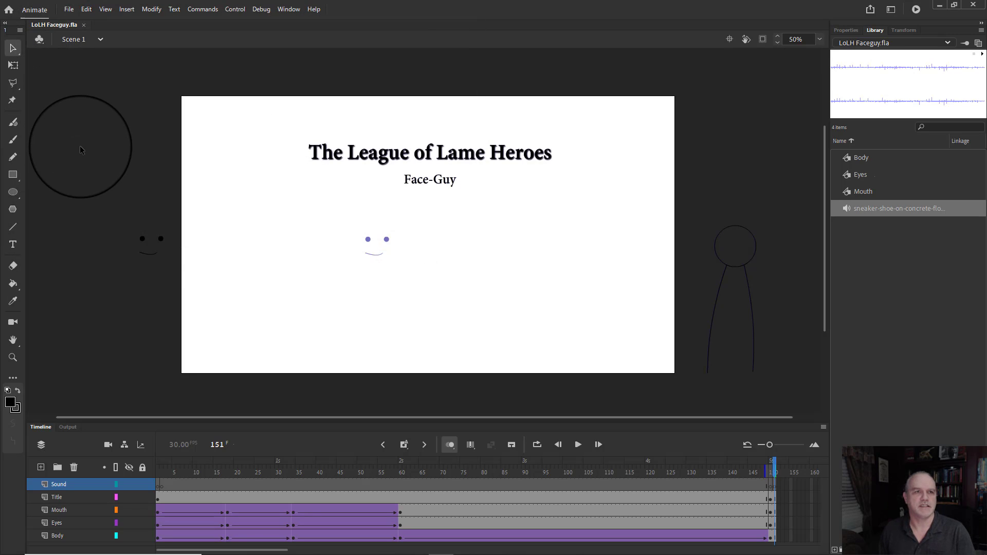
- Open Export Video/Media and export the whole movie as 1920×1080 H.264
left_click(69, 9)
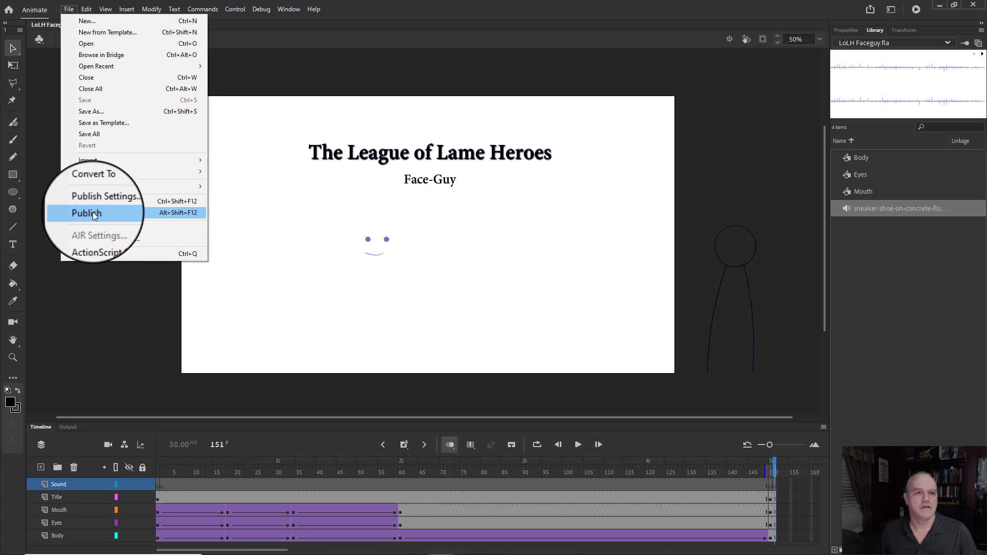
mouse_move(94, 174)
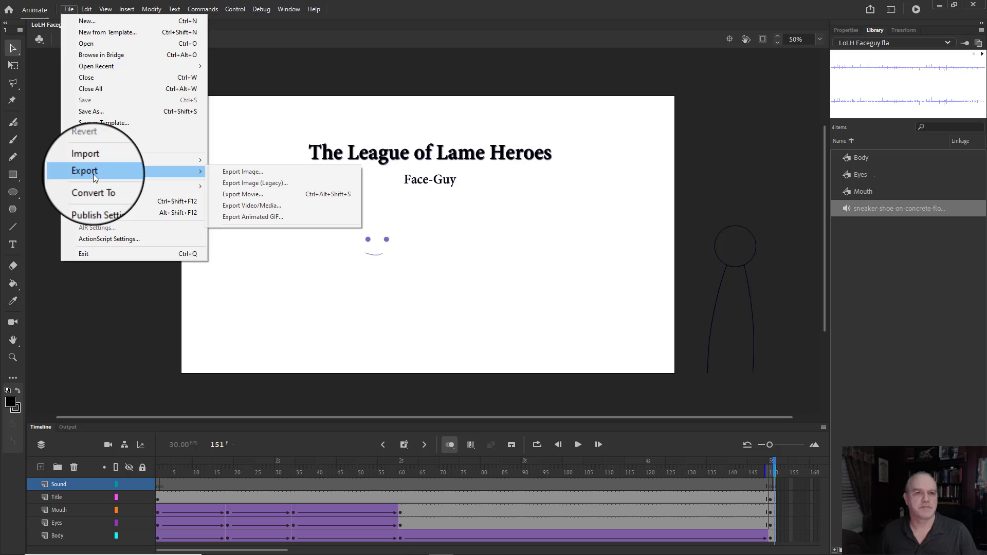
left_click(262, 206)
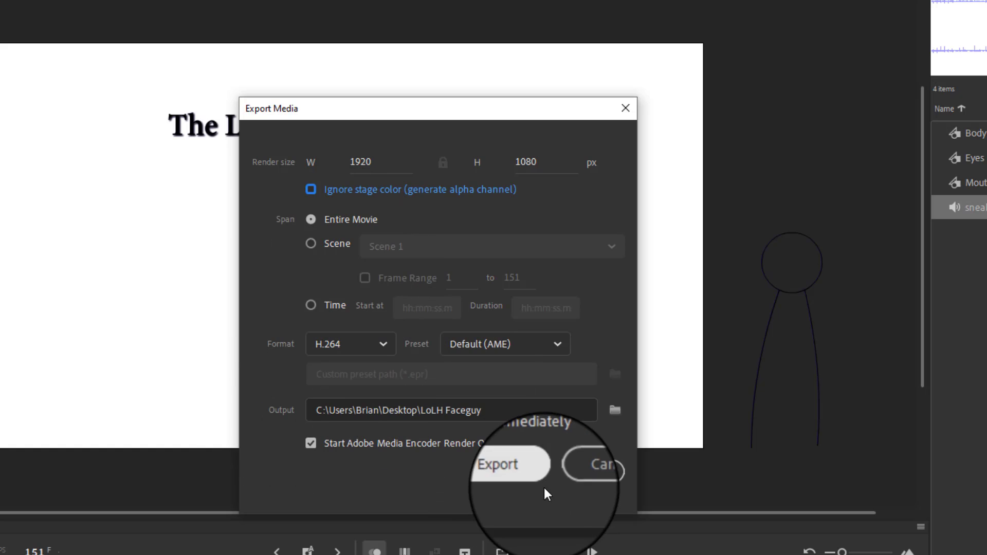
left_click(523, 474)
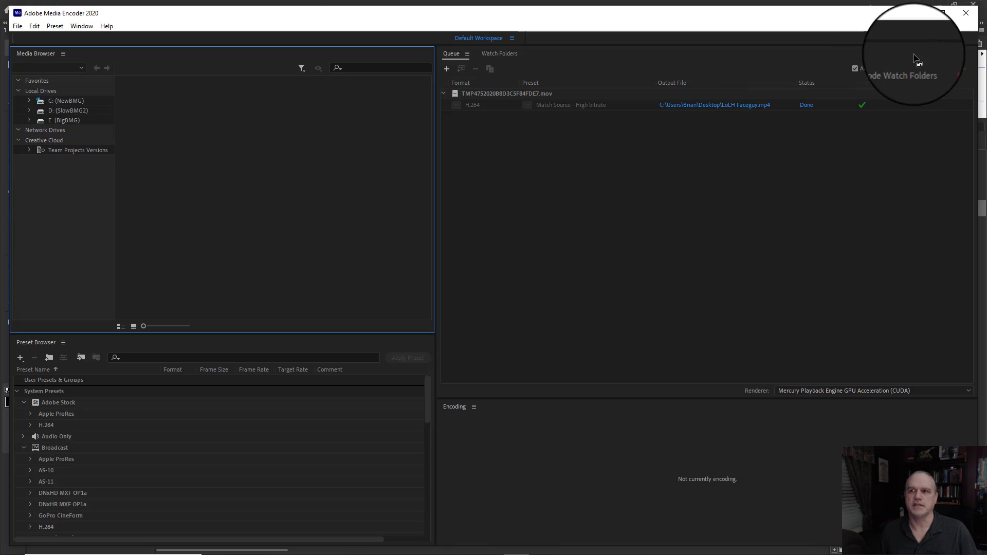
- Close Media Encoder, dismiss the export success message and minimise Animate
left_click(966, 14)
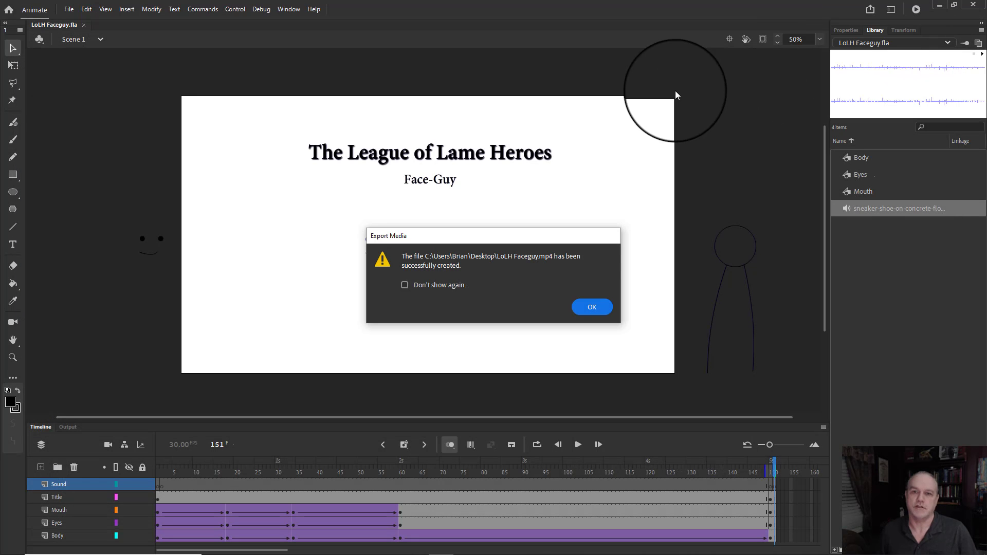
left_click(592, 309)
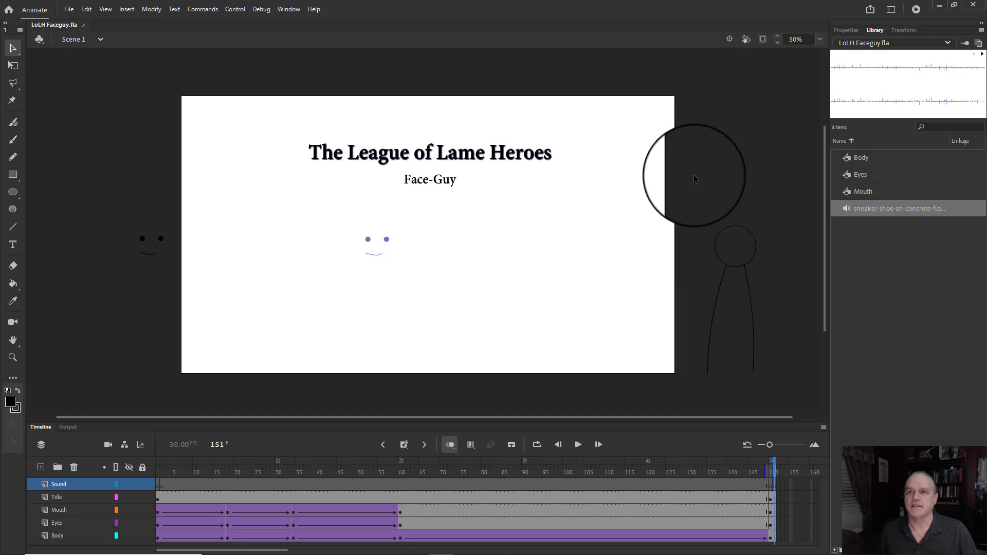
left_click(940, 7)
- Play the exported LoLH Faceguy MP4 from the desktop
double_click(58, 21)
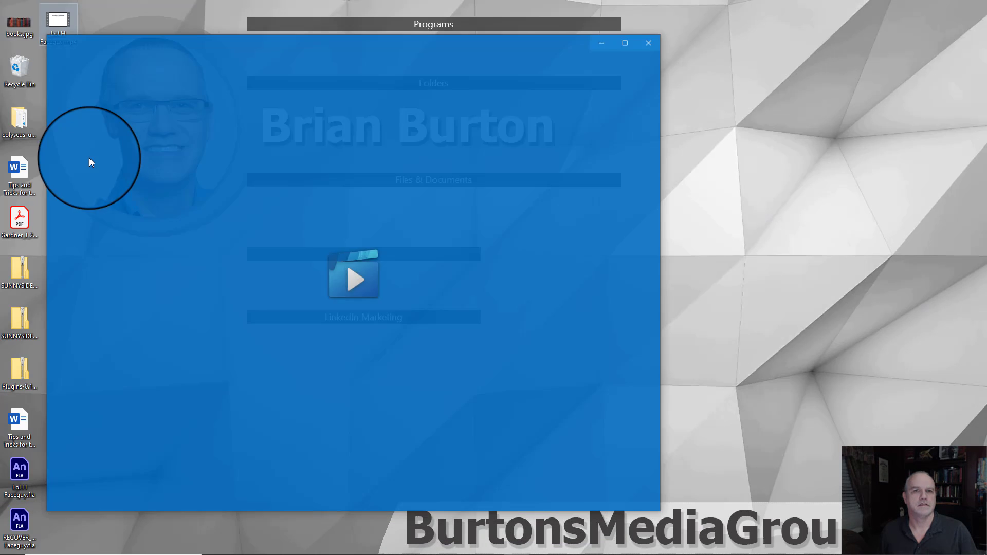